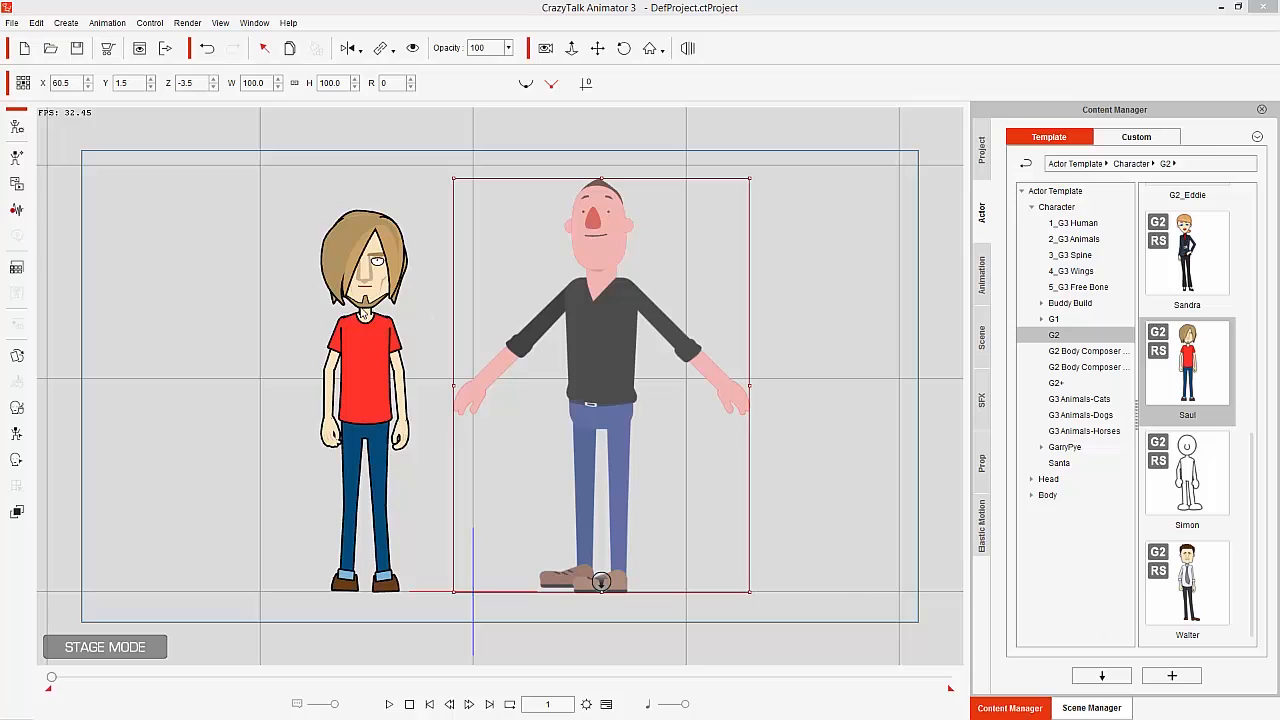
Select the long-haired character in the red shirt and open the 2D Motion Key Editor for him
click(366, 310)
click(368, 290)
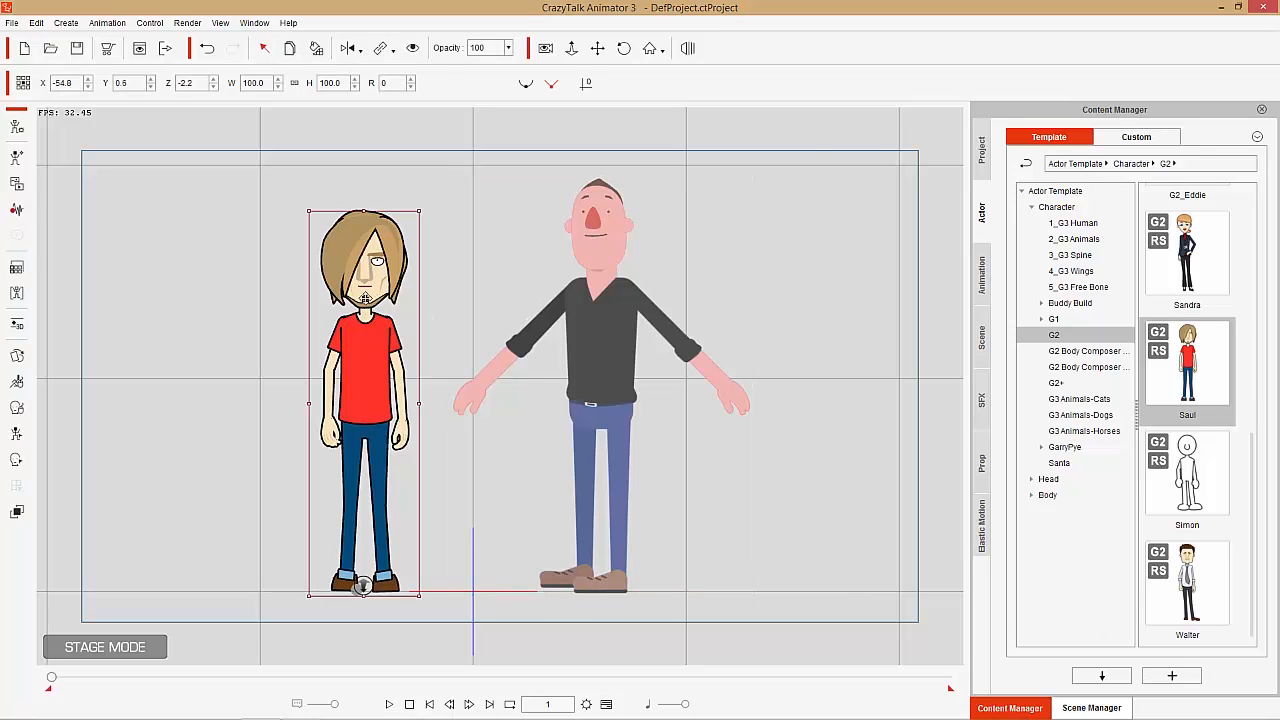
click(620, 333)
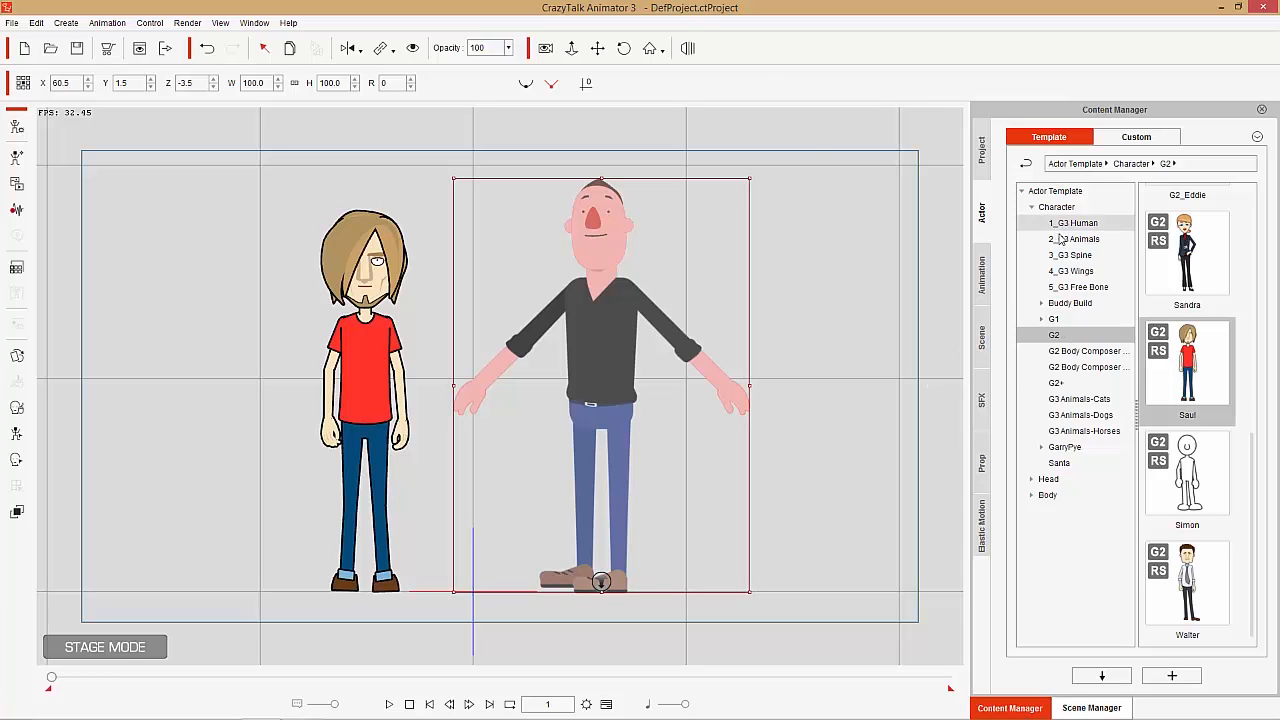
click(380, 373)
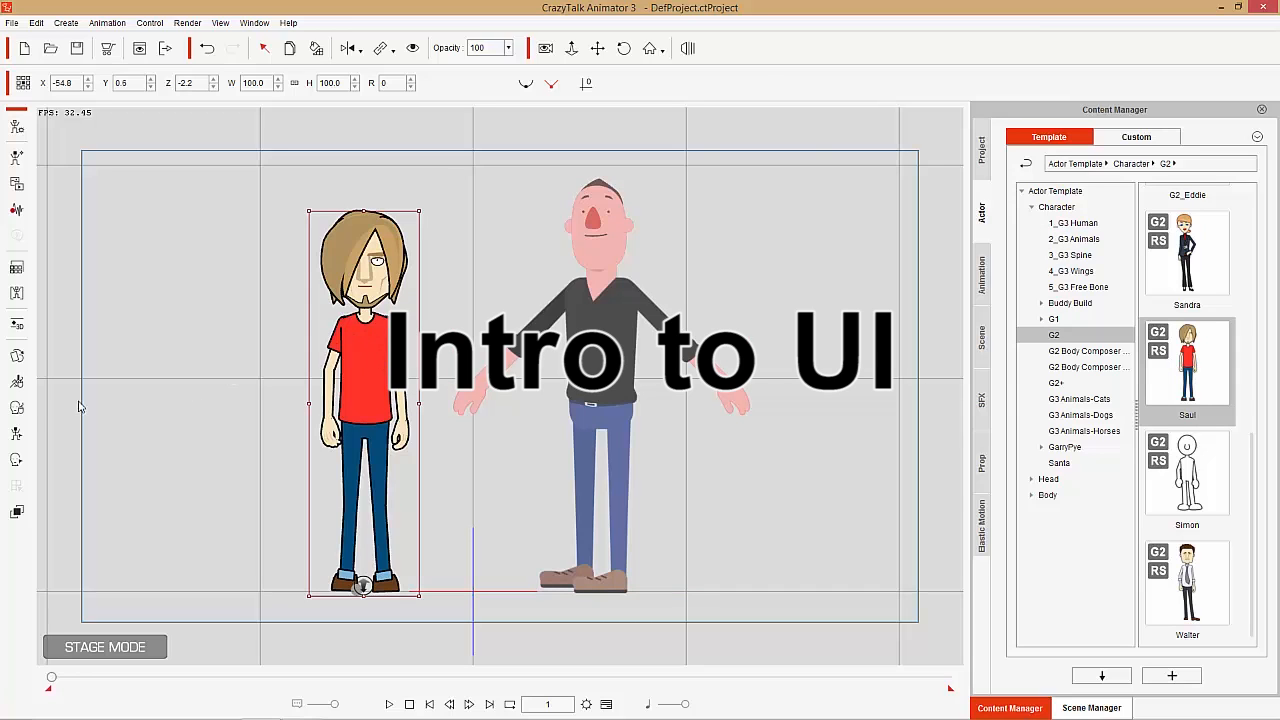
click(16, 433)
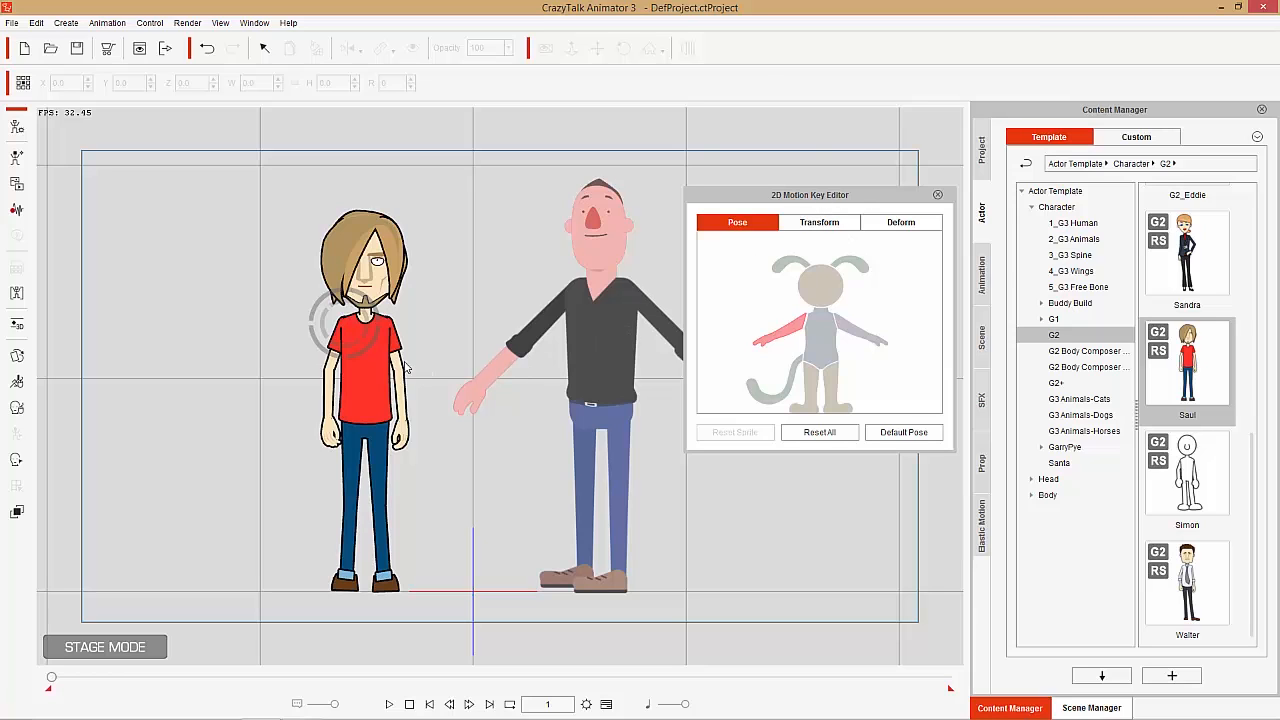
Compare the motion editor's controls for the dark-shirted and red-shirted characters, and move the editor window clear of the figures
click(593, 333)
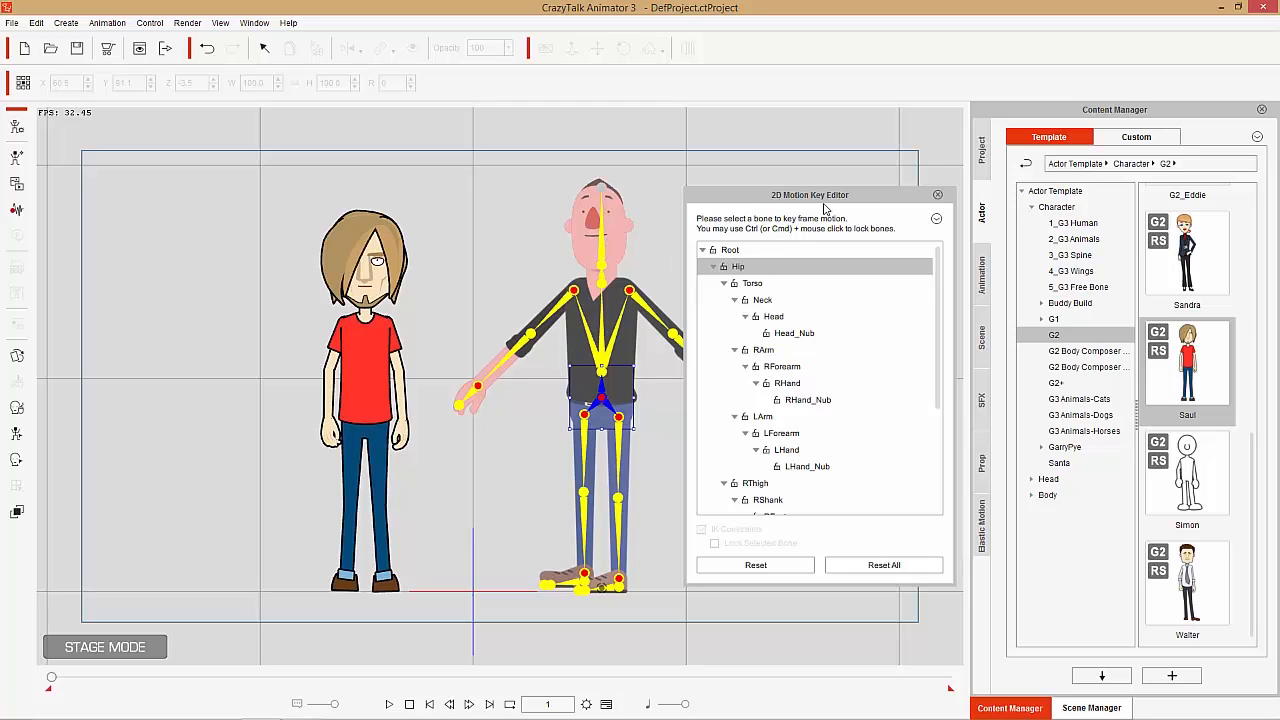
click(376, 371)
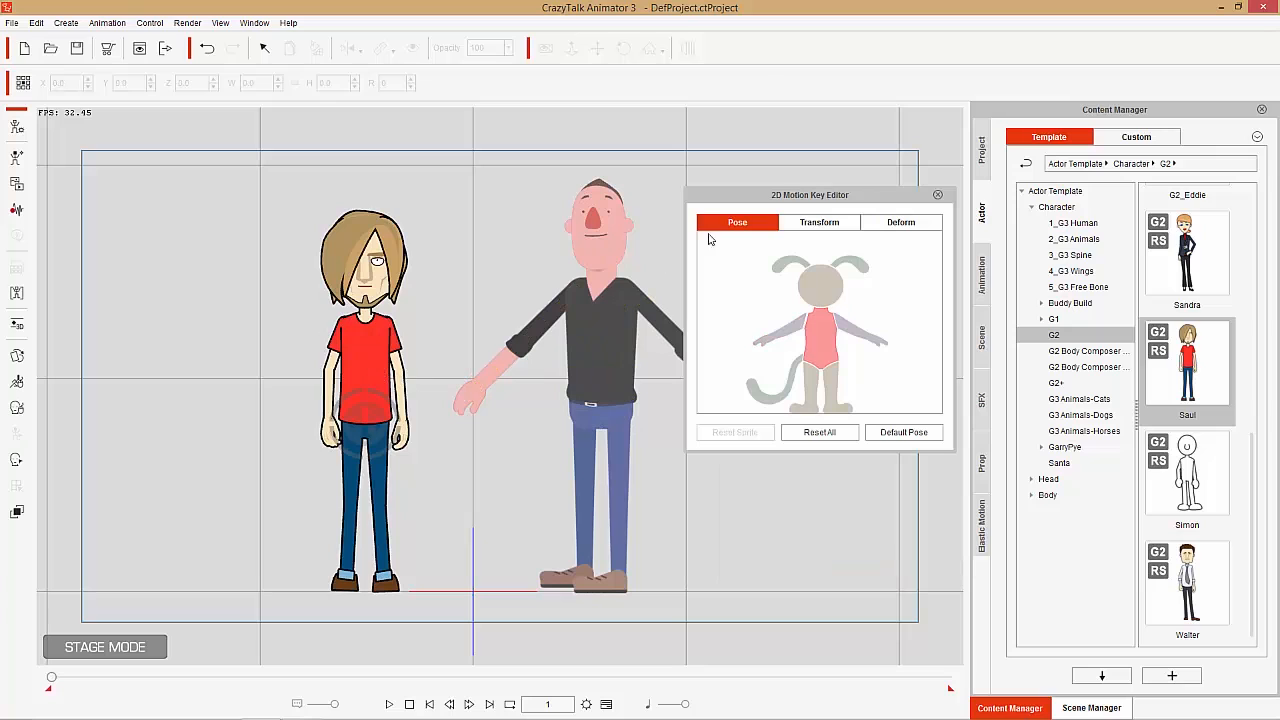
drag(803, 198, 845, 178)
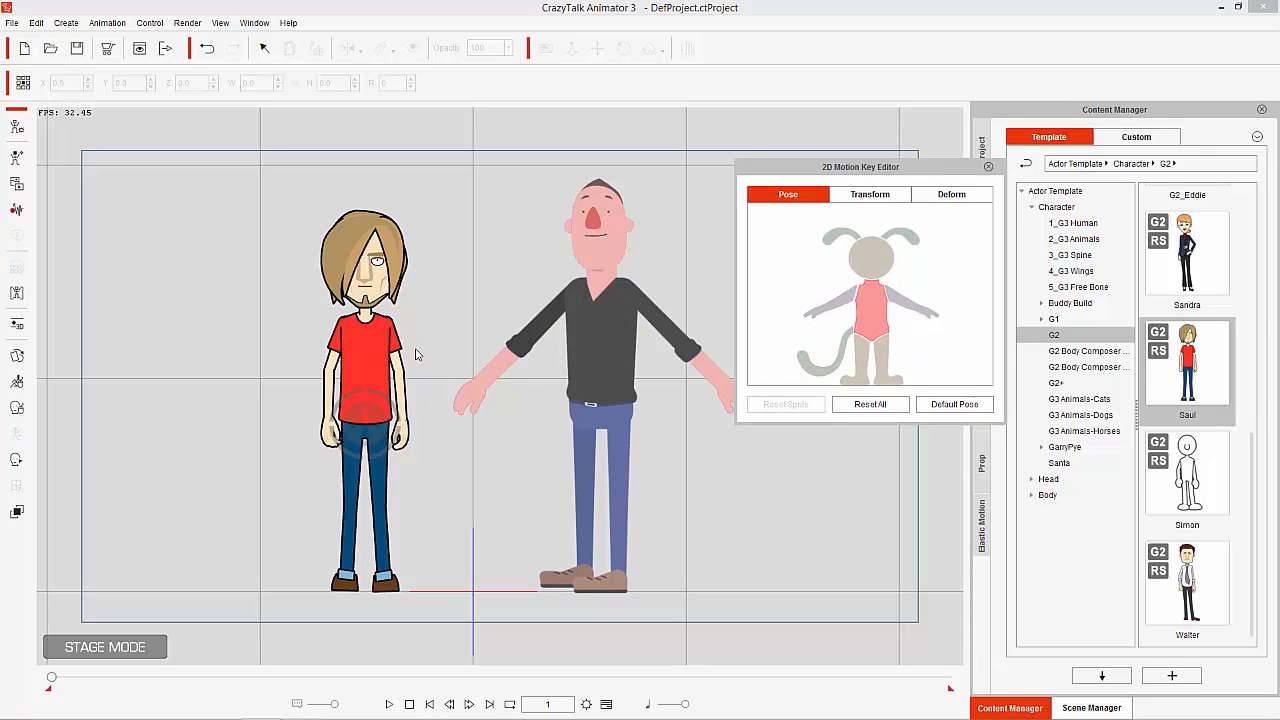
In Pose mode, raise the red-shirted character's right arm to head height and lean his torso toward that arm
click(849, 305)
click(870, 266)
click(900, 298)
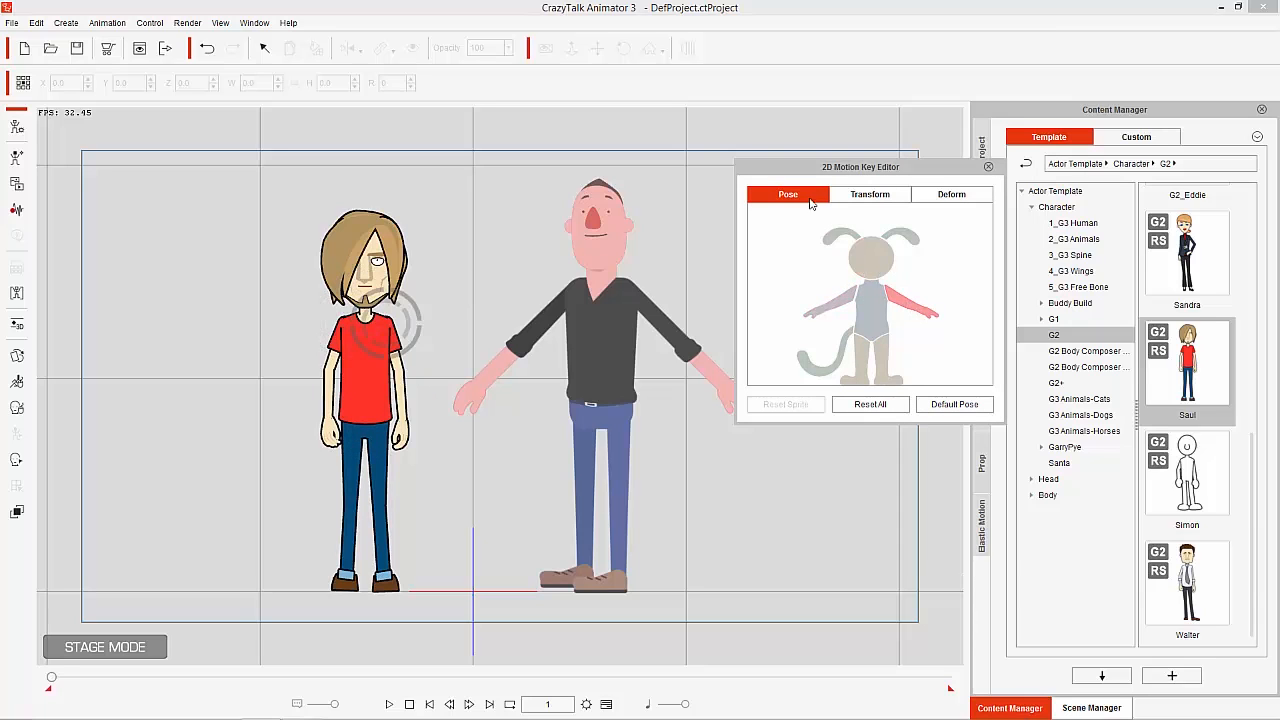
click(840, 305)
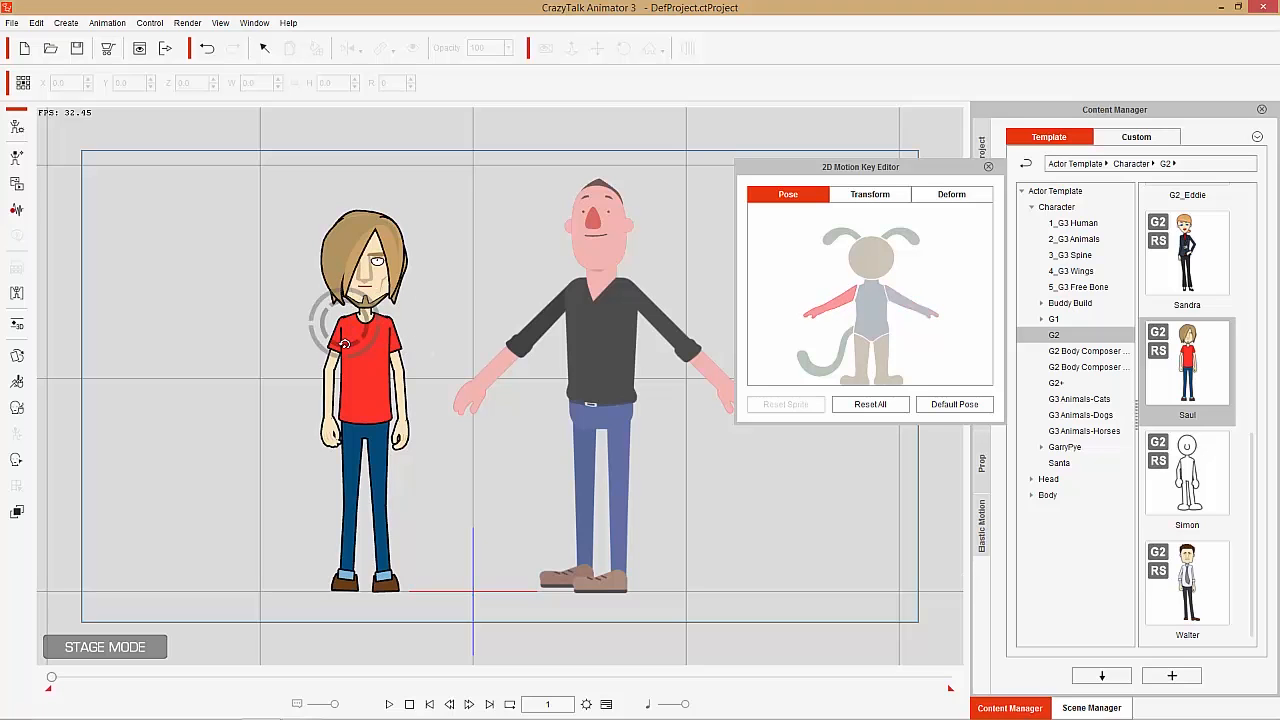
drag(333, 435, 256, 273)
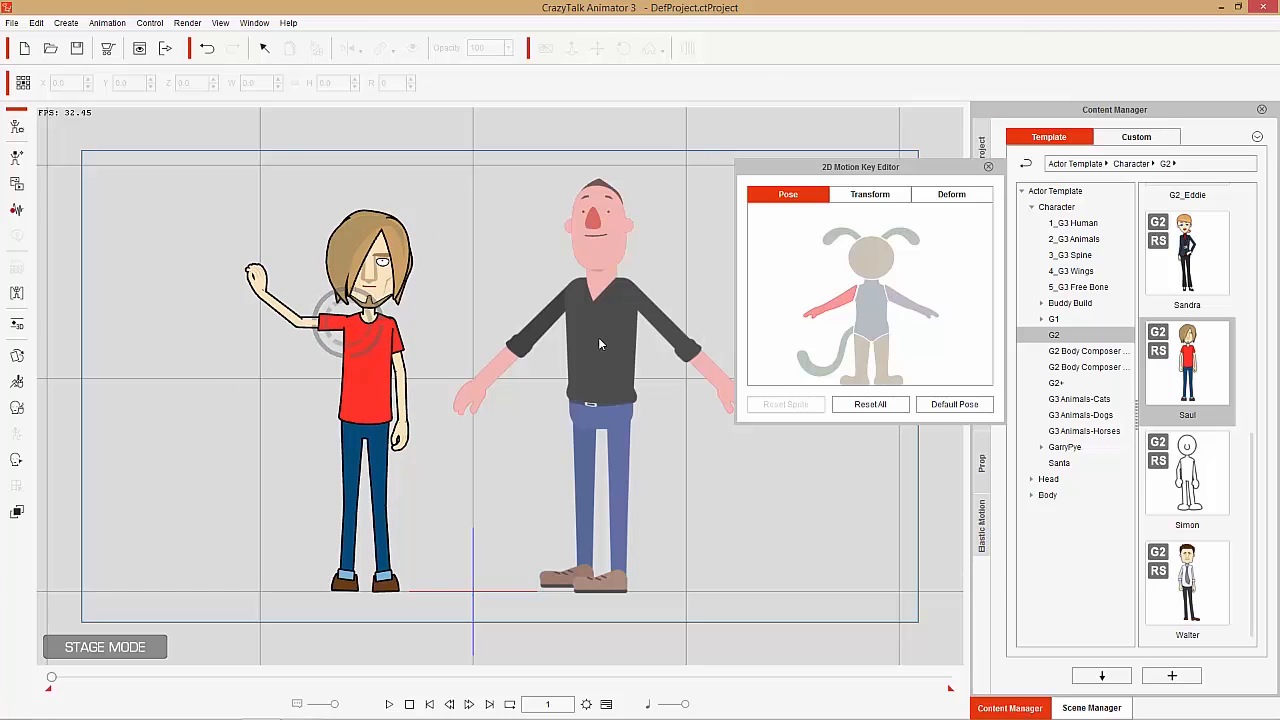
click(871, 313)
drag(383, 395, 346, 396)
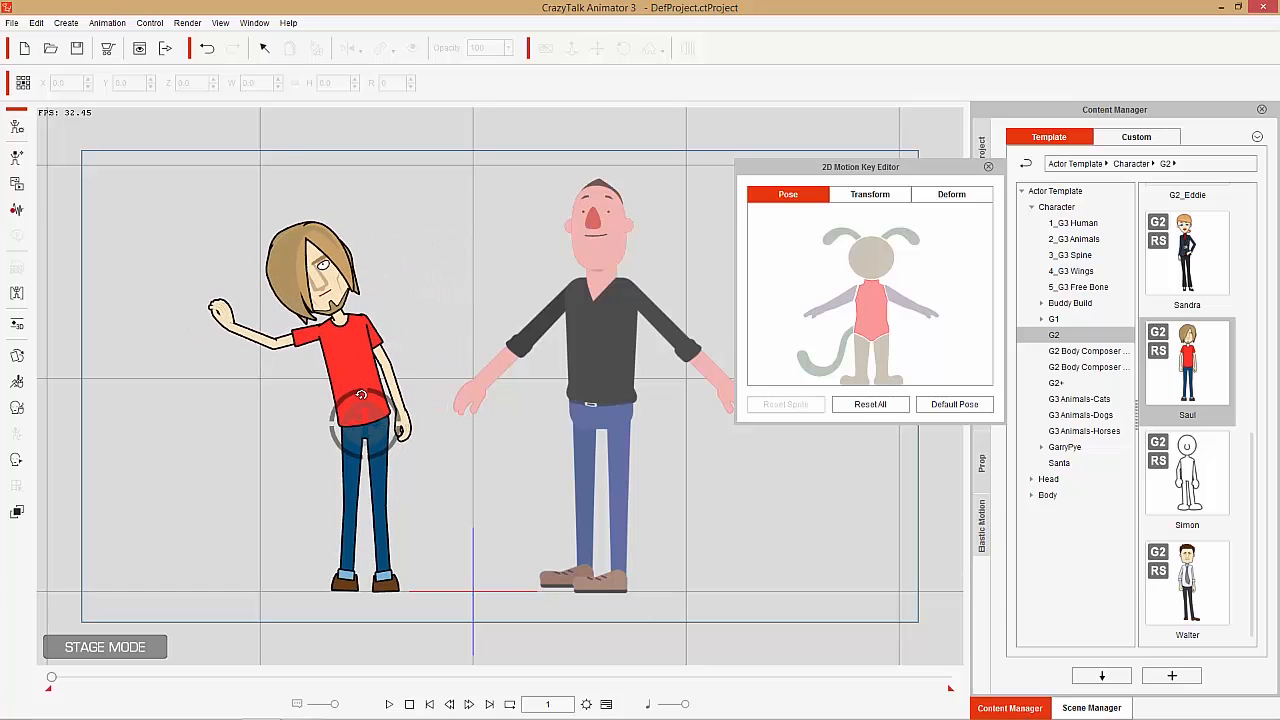
In Transform mode, rotate the red-shirted character's right forearm to about 77 degrees, undoing the first rotation attempts
click(880, 196)
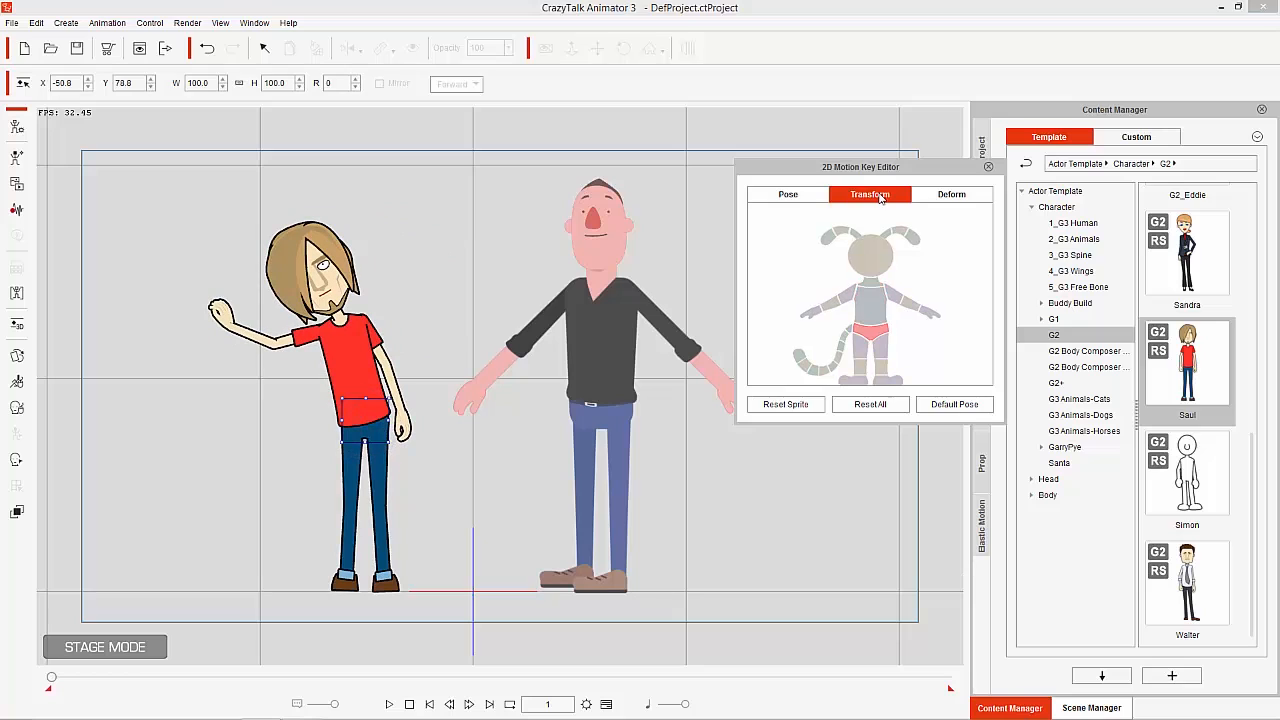
click(851, 300)
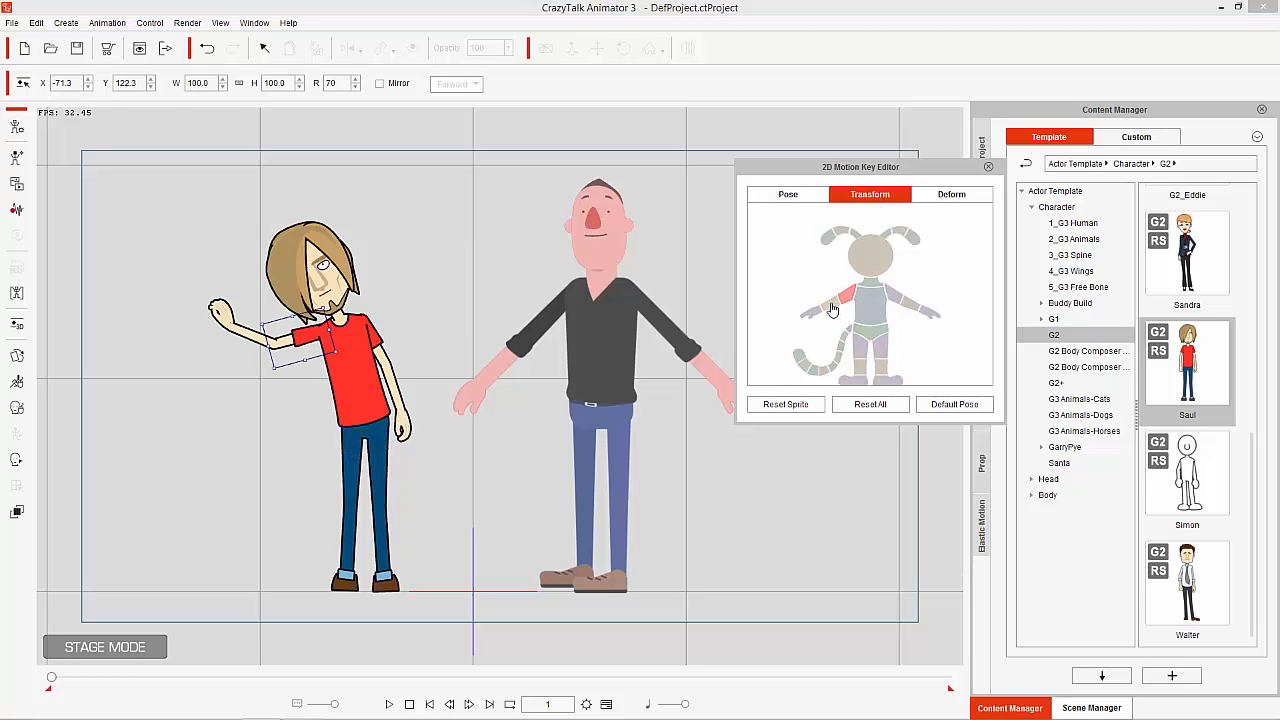
click(833, 308)
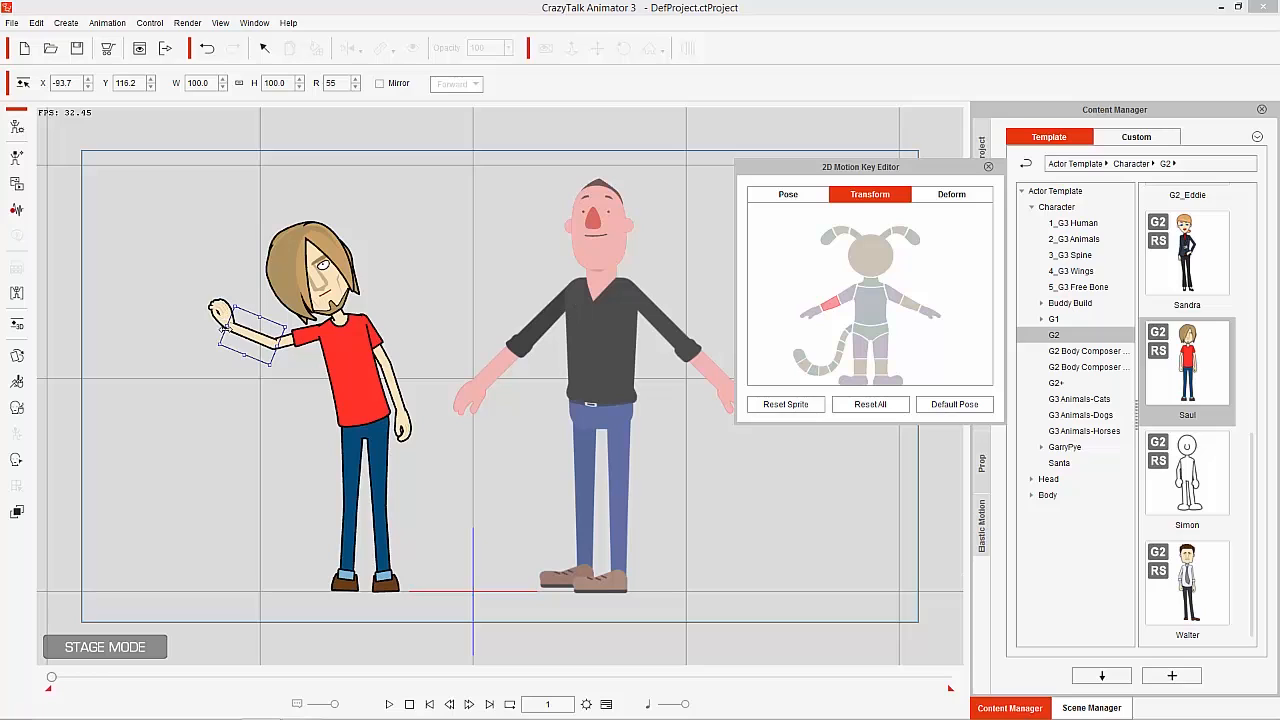
drag(226, 330, 275, 328)
key(ctrl+z)
key(ctrl+z)
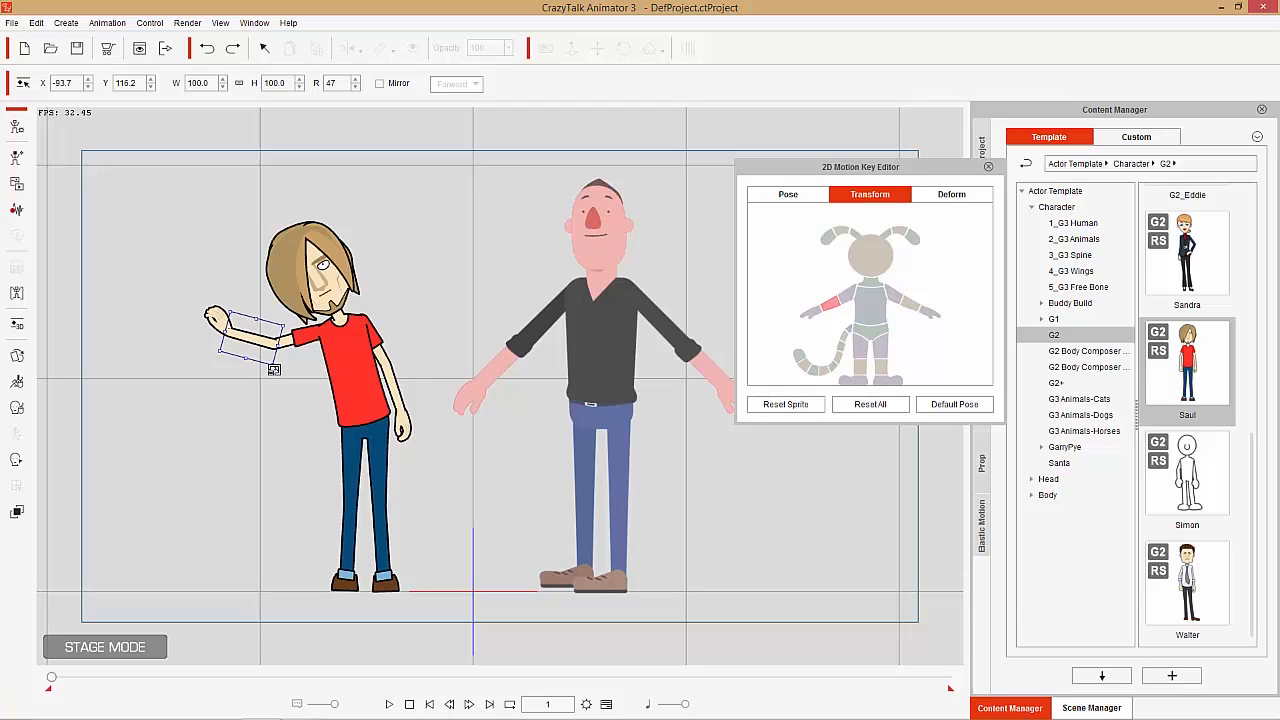
drag(268, 374, 248, 393)
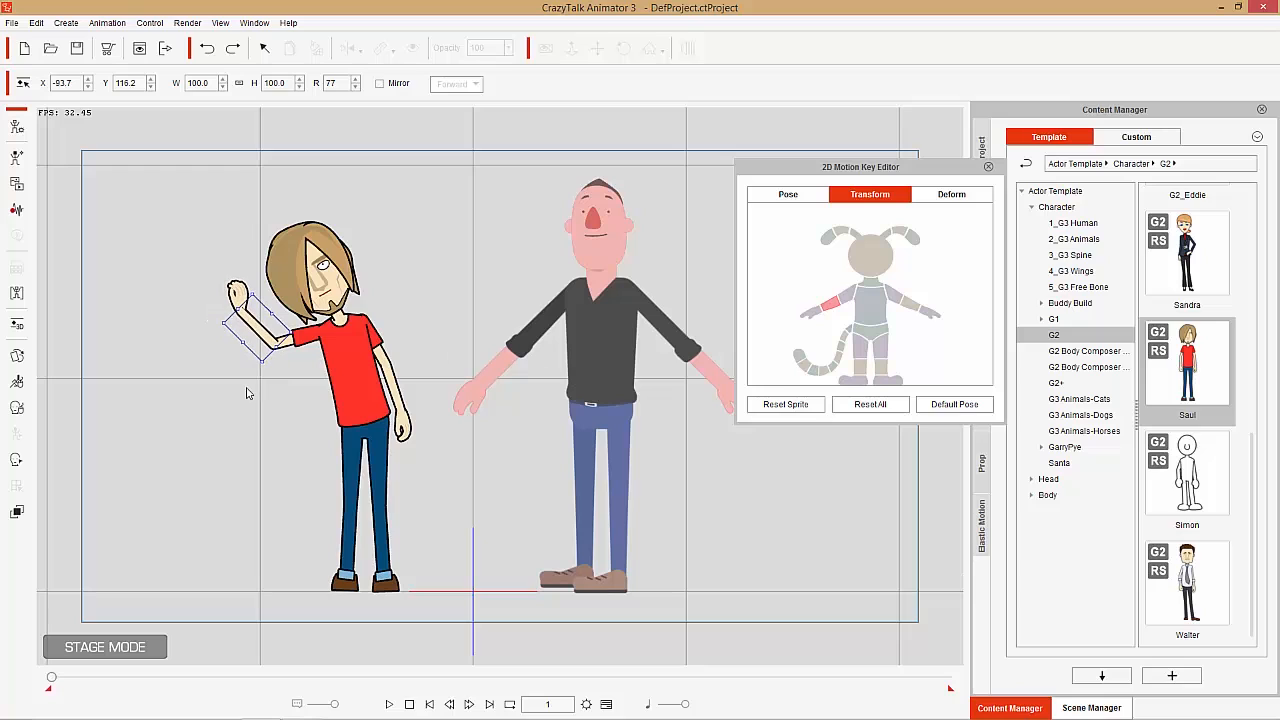
Rotate the red-shirted character's left hand to about 307 degrees, and select his head
click(405, 428)
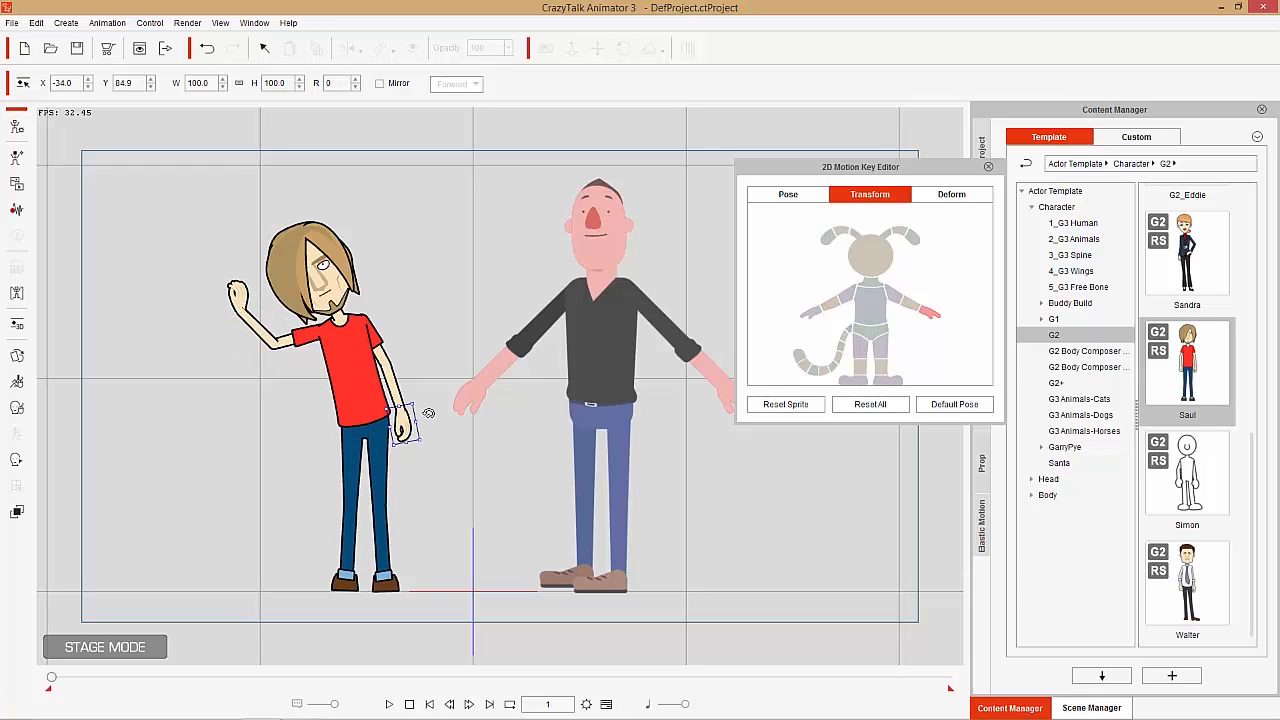
drag(428, 413, 429, 386)
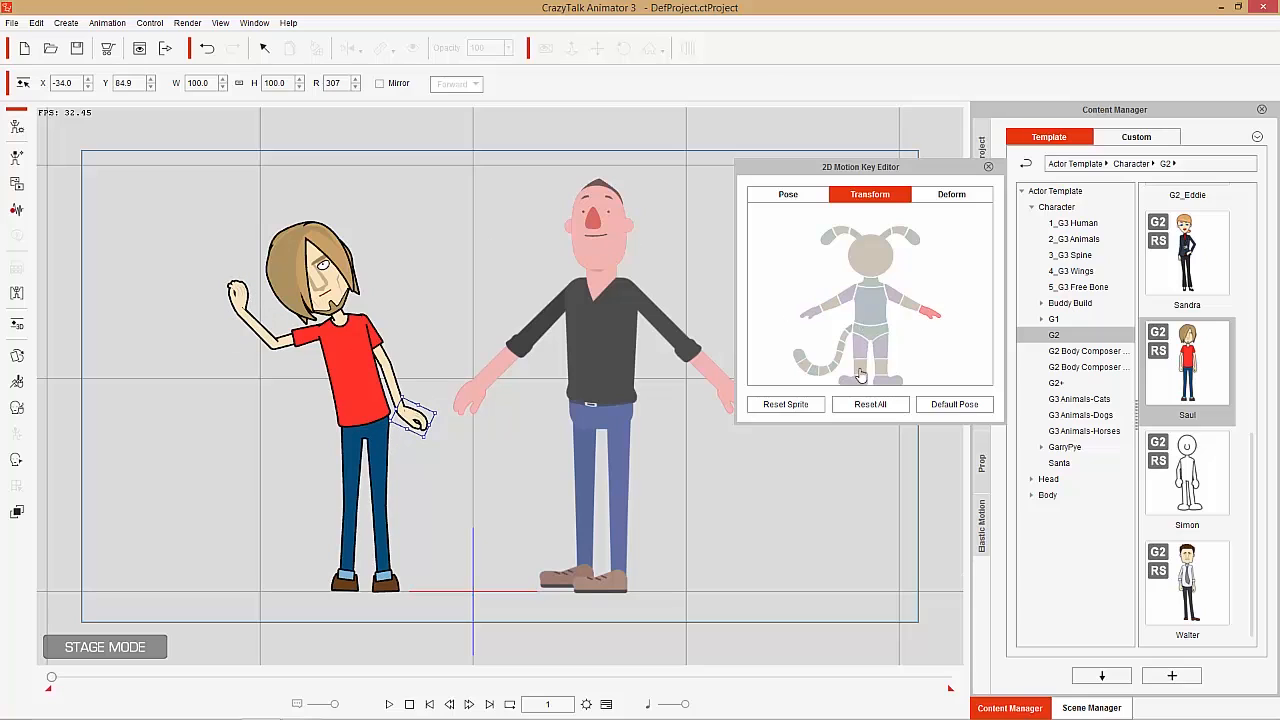
click(870, 255)
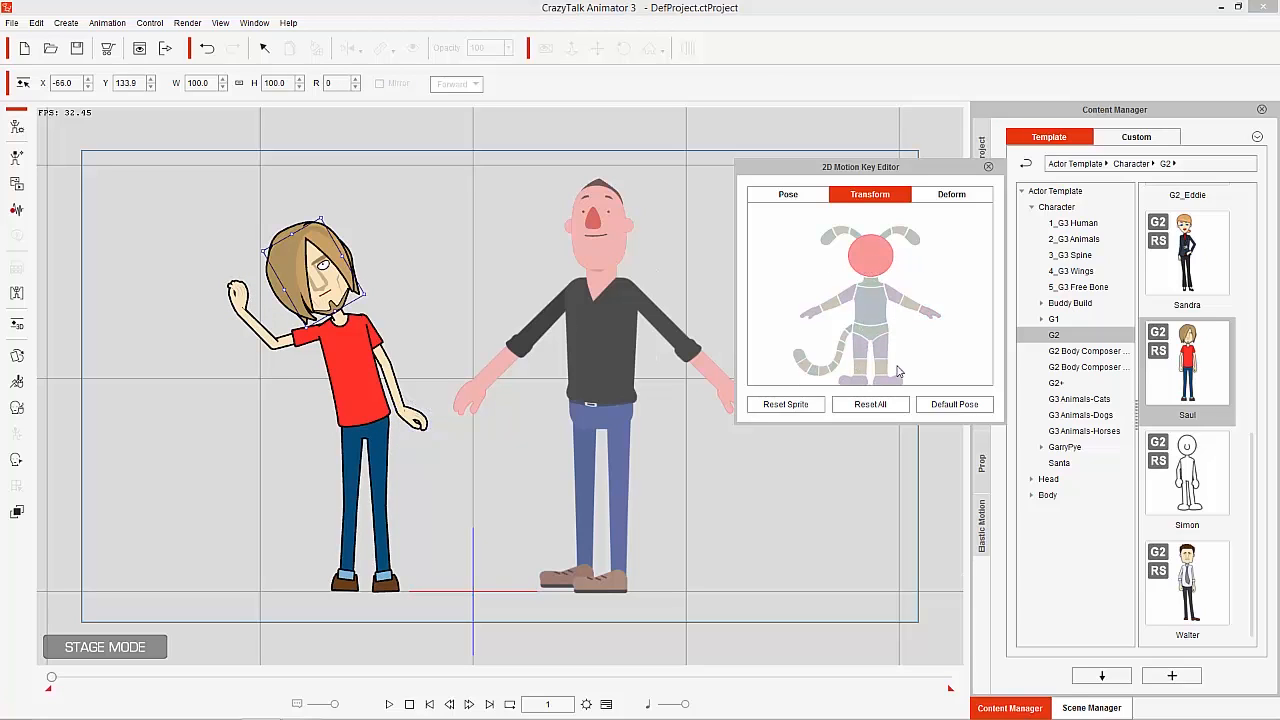
In Deform mode, enlarge and stretch the red-shirted character's raised right hand by pulling its corner points outward
click(938, 199)
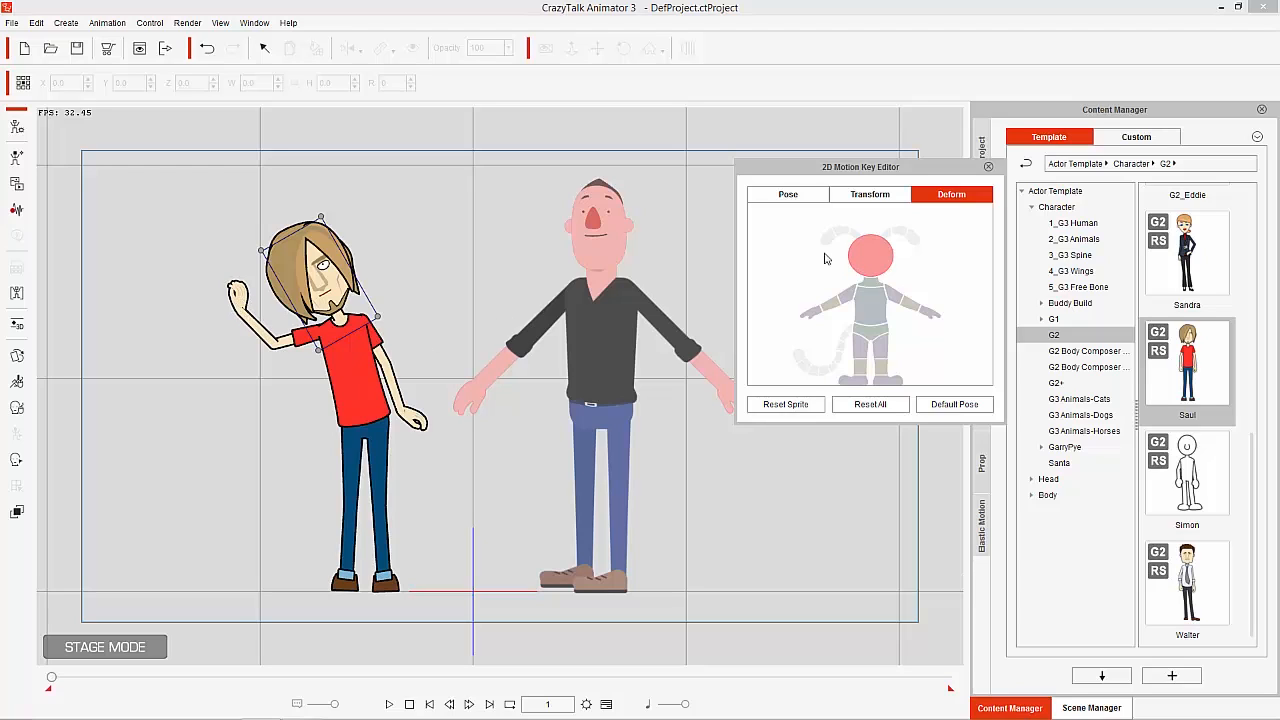
click(240, 300)
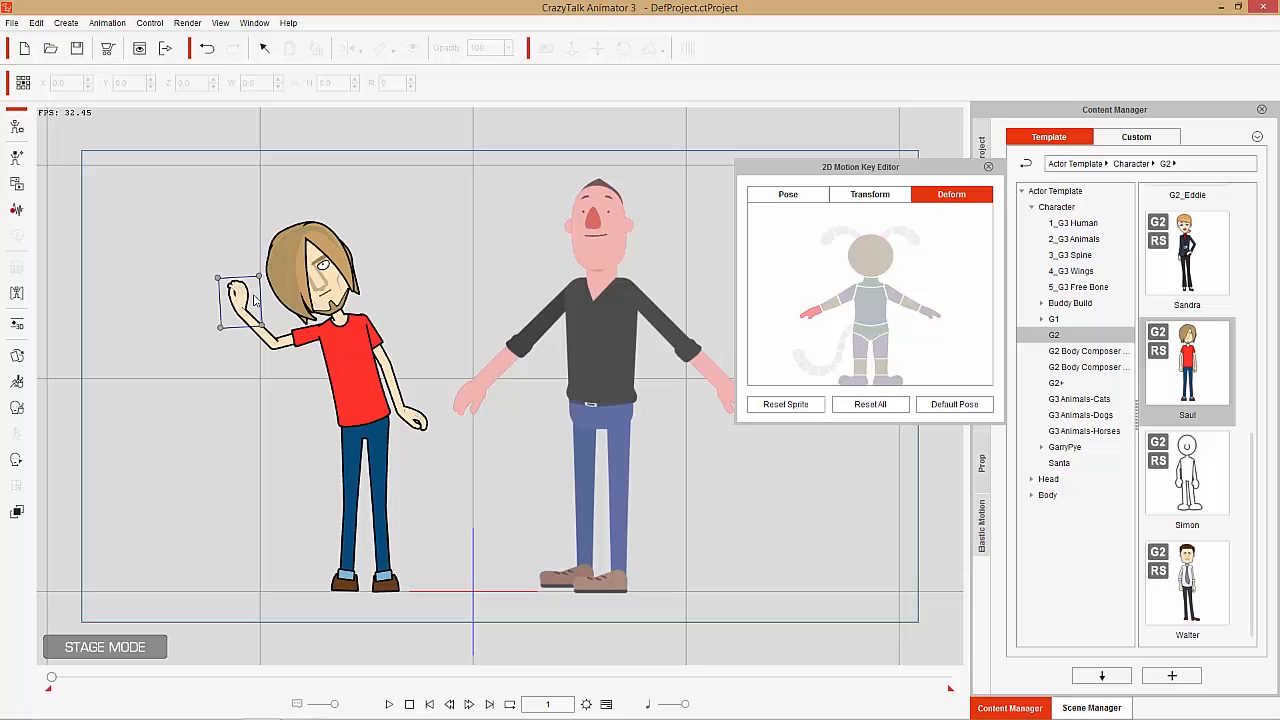
drag(258, 278, 264, 237)
drag(211, 282, 166, 274)
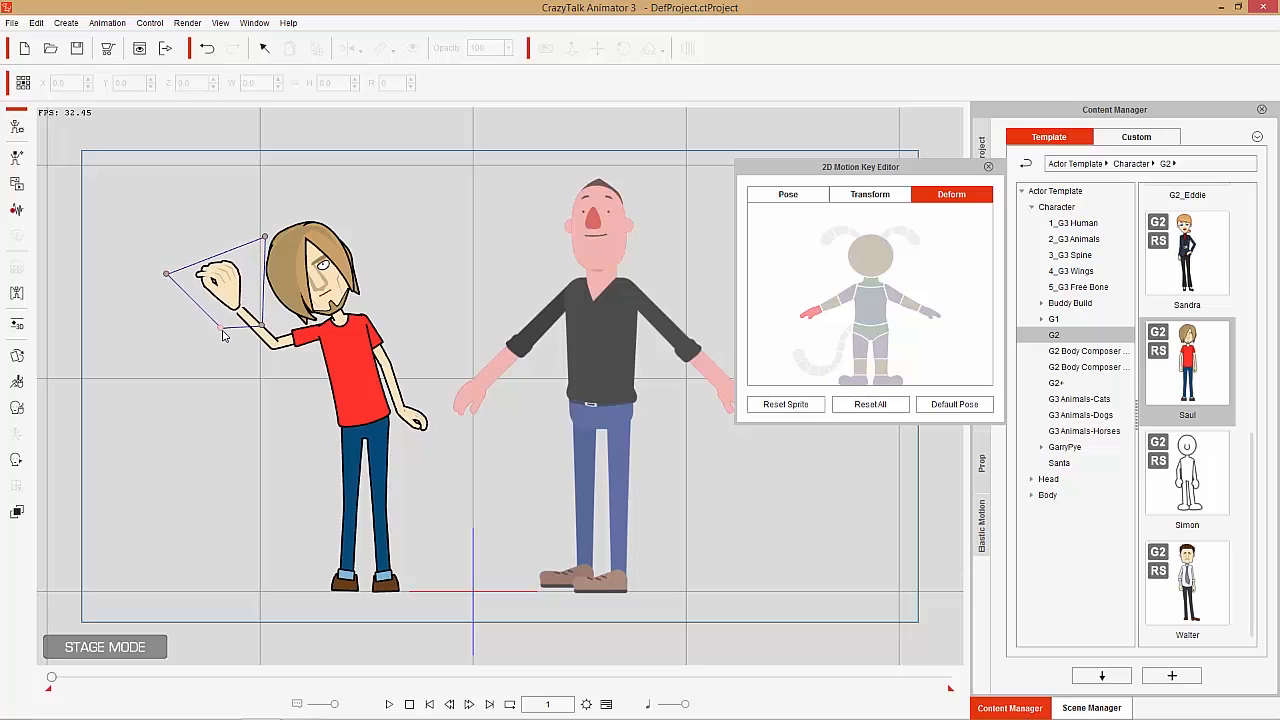
drag(223, 332, 228, 337)
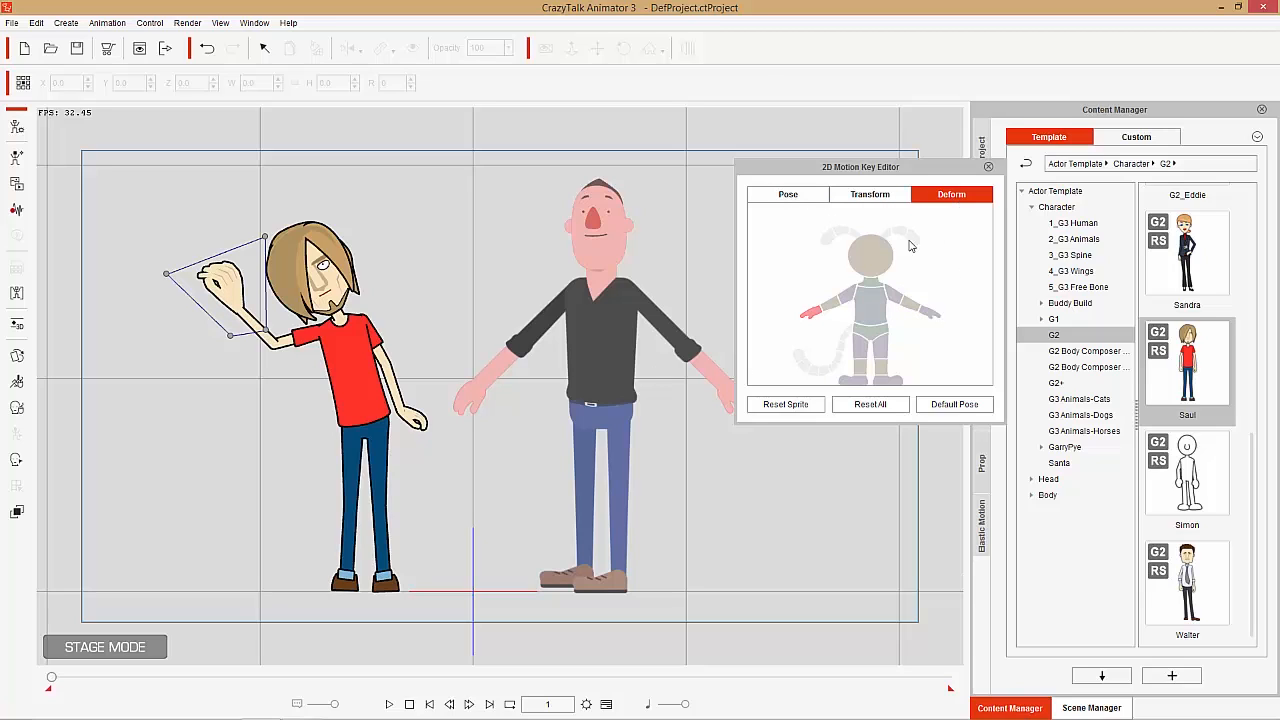
Reset all deformations, return the red-shirted character to the default pose and close the motion editor
click(869, 405)
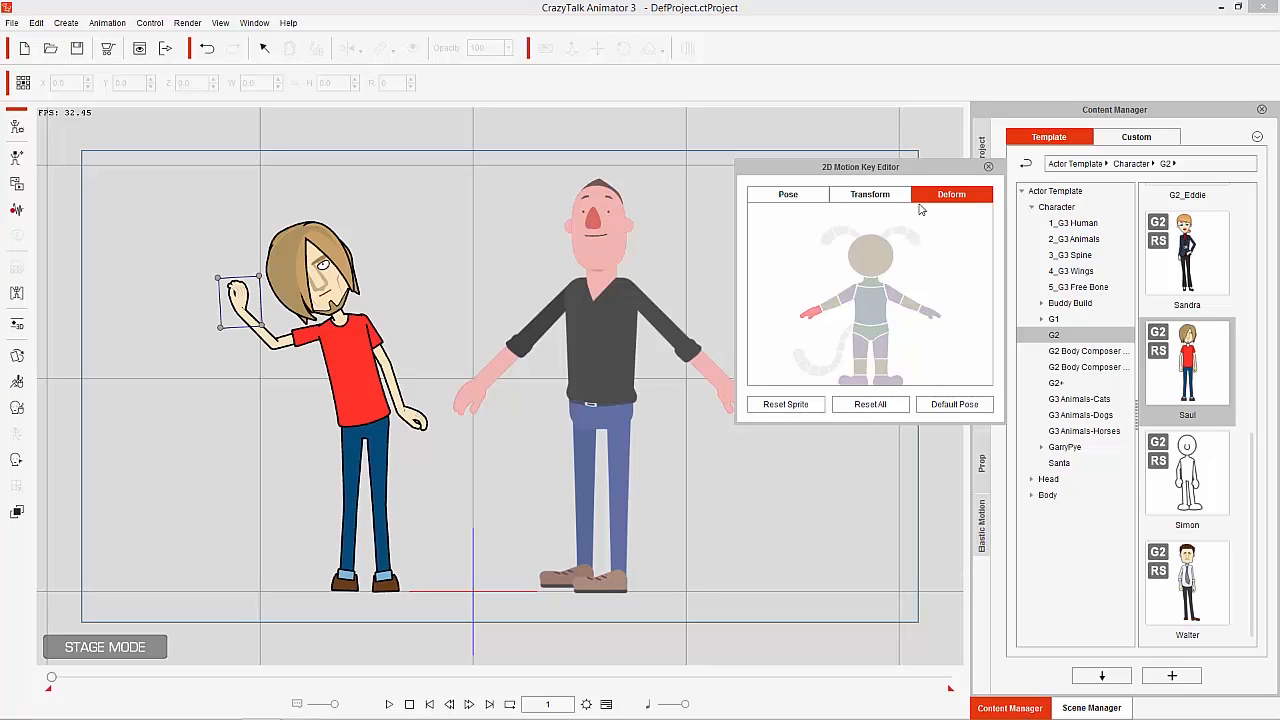
click(955, 404)
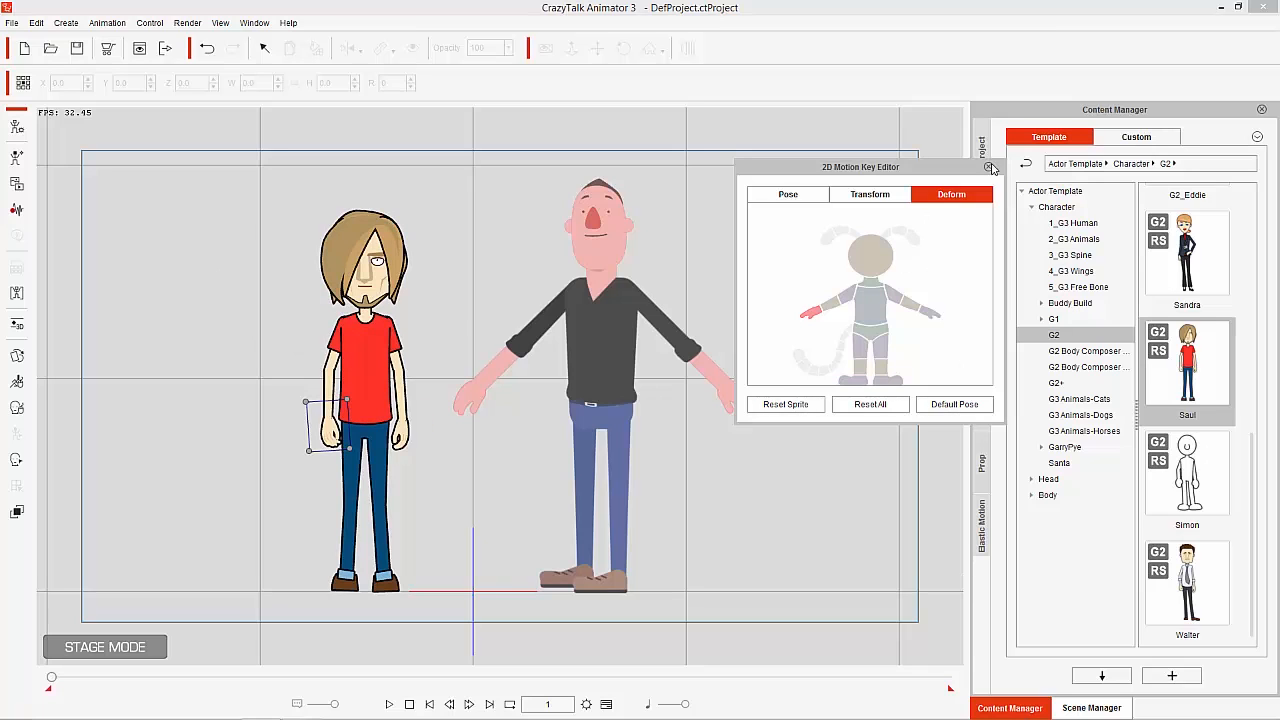
click(990, 167)
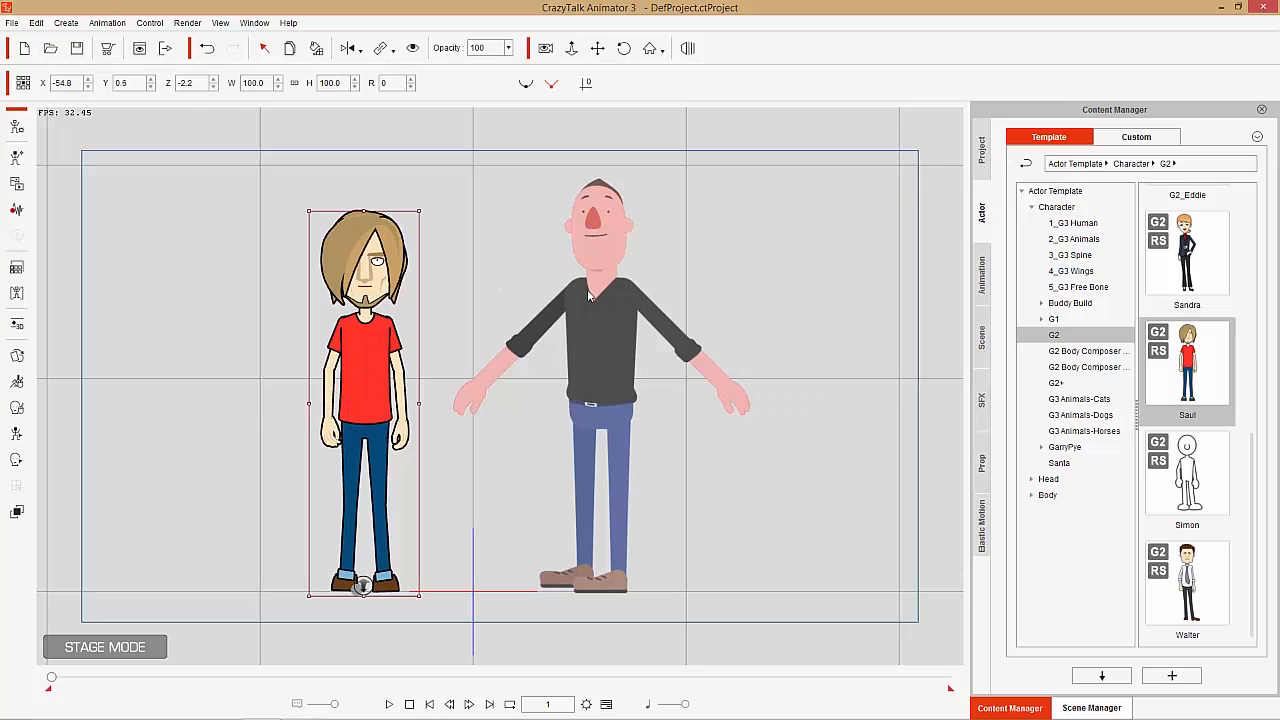
Delete the red-shirted character and move the dark-shirted character to the centre of the stage, at about X 0
key(Delete)
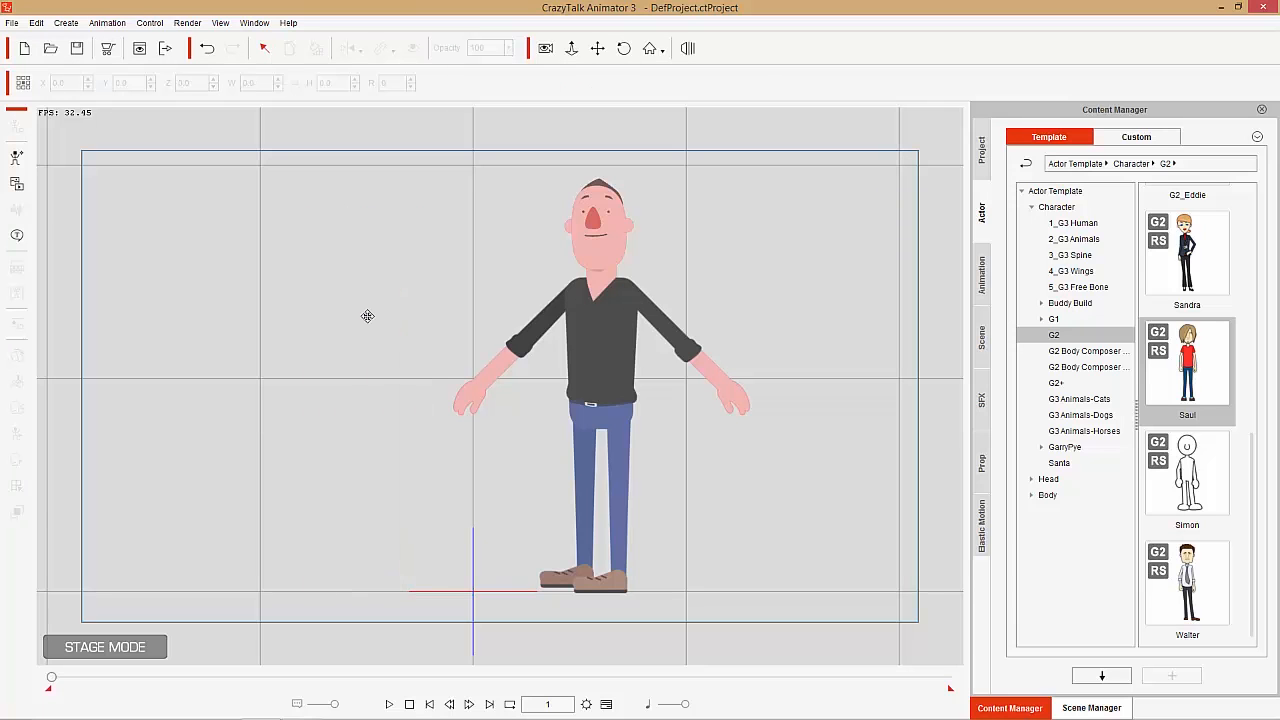
click(617, 322)
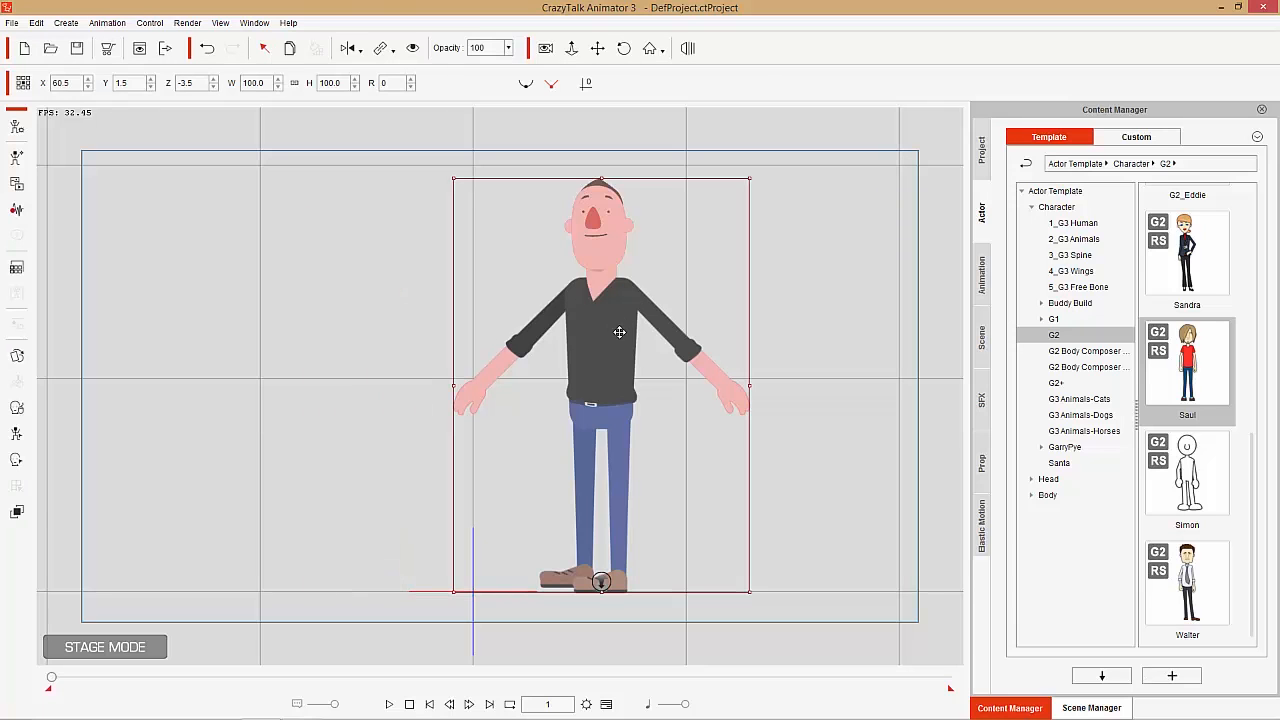
drag(617, 322, 480, 332)
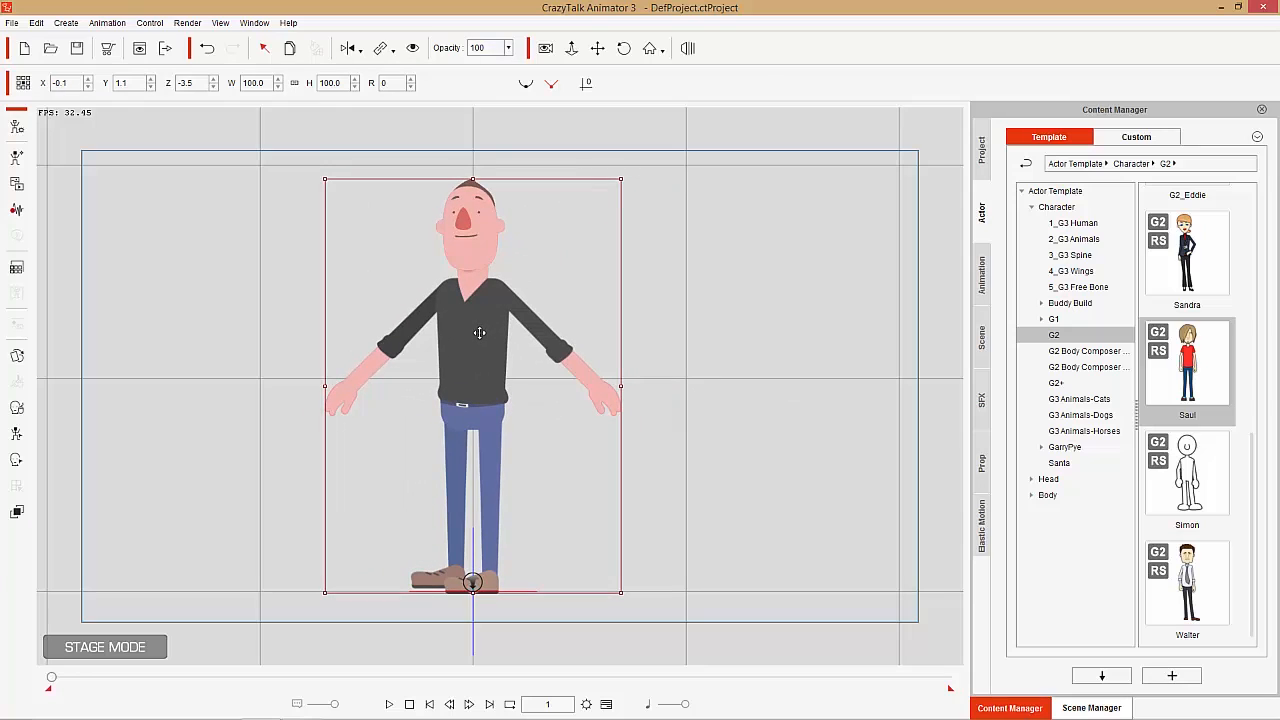
Open the 2D Motion Key Editor for the dark-shirted character and pick his left arm, left forearm and head bones on the figure
click(17, 436)
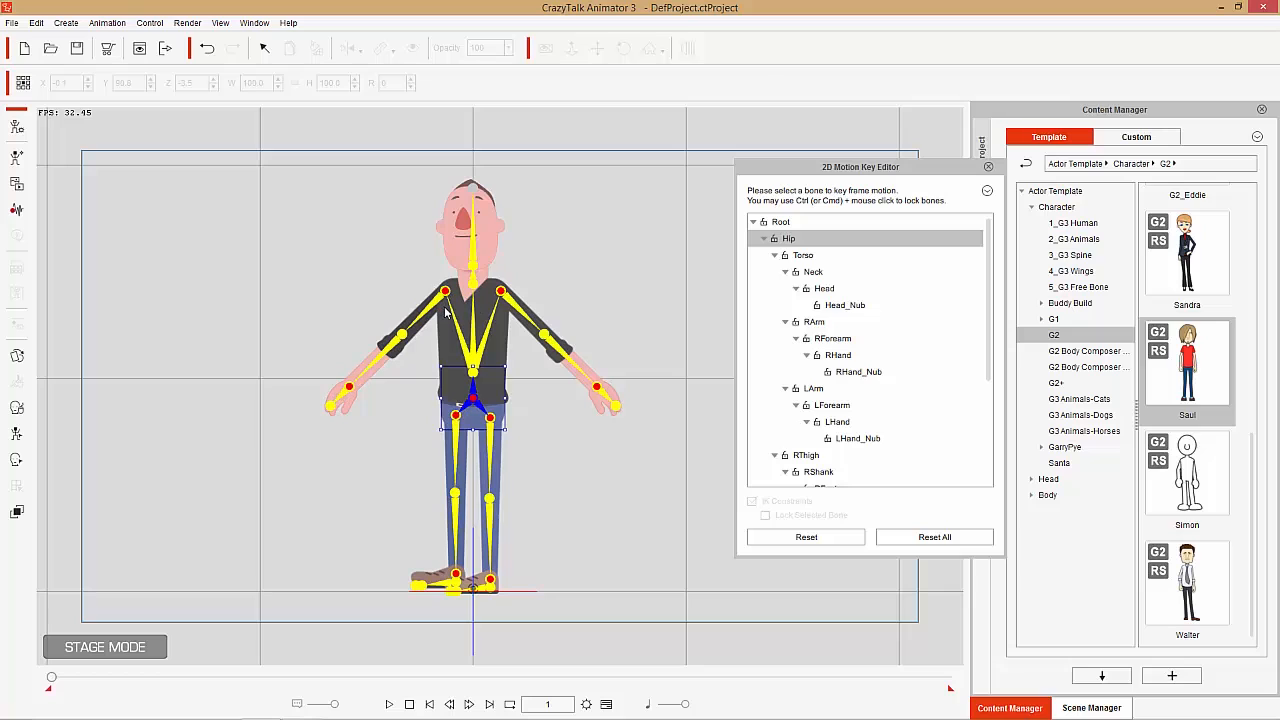
click(518, 312)
click(566, 366)
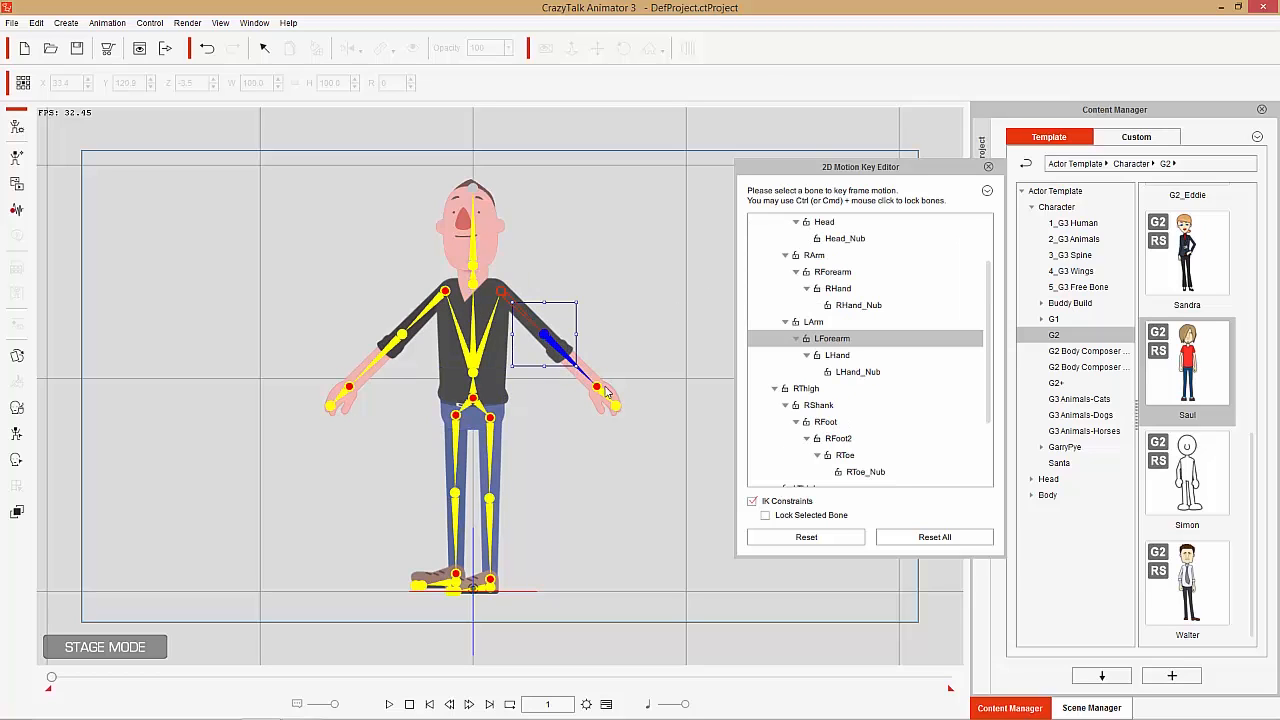
click(474, 260)
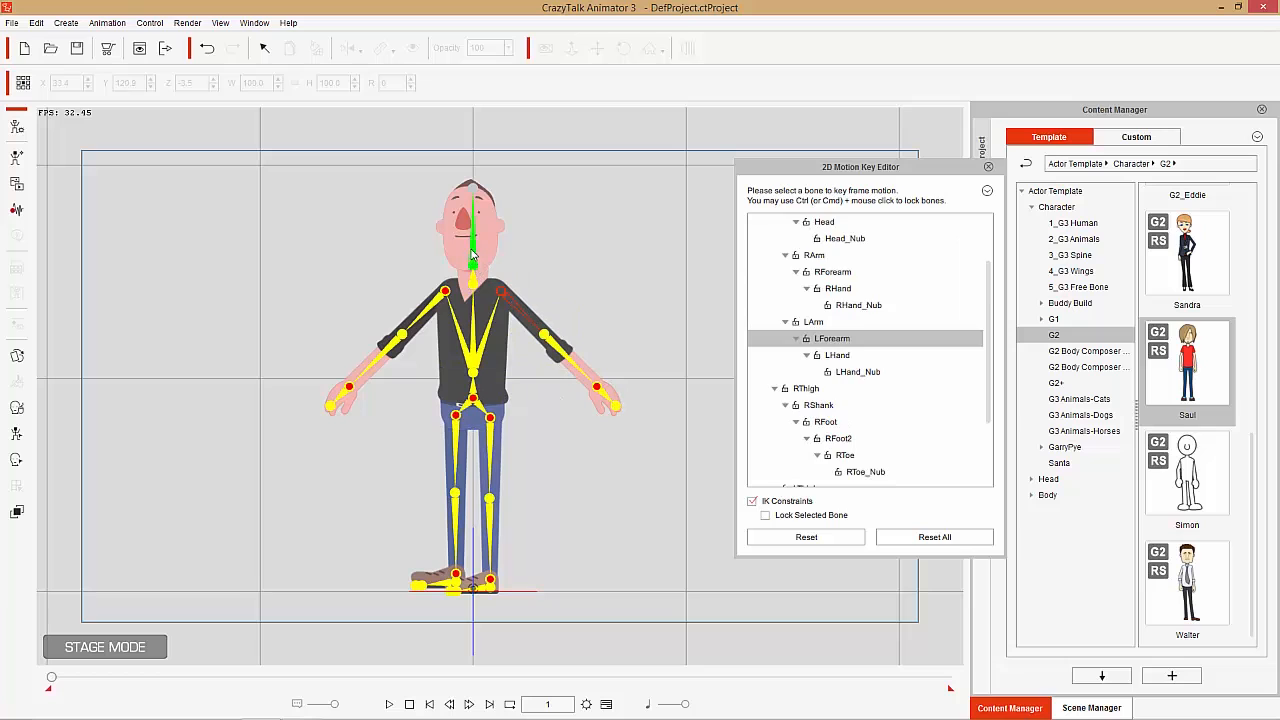
Bend the dark-shirted character's right arm upward with its bones so the hand is raised beside the head
click(432, 312)
click(390, 350)
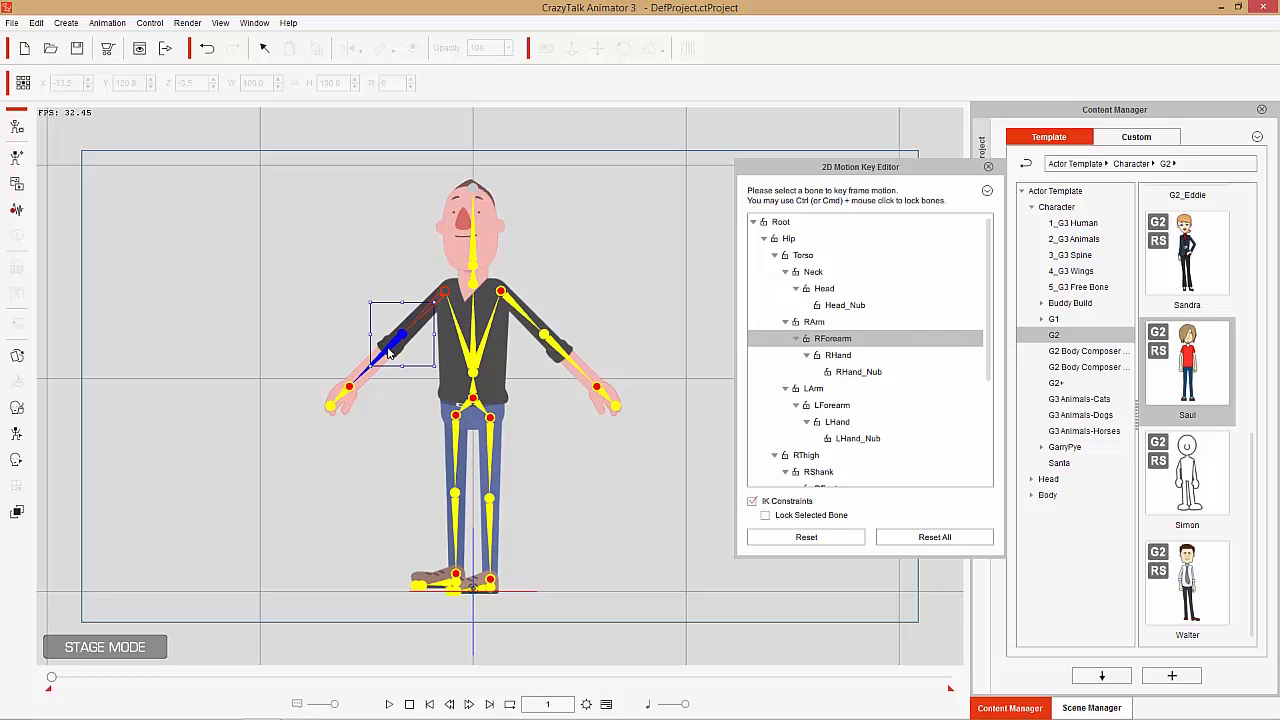
drag(402, 380, 363, 241)
click(318, 342)
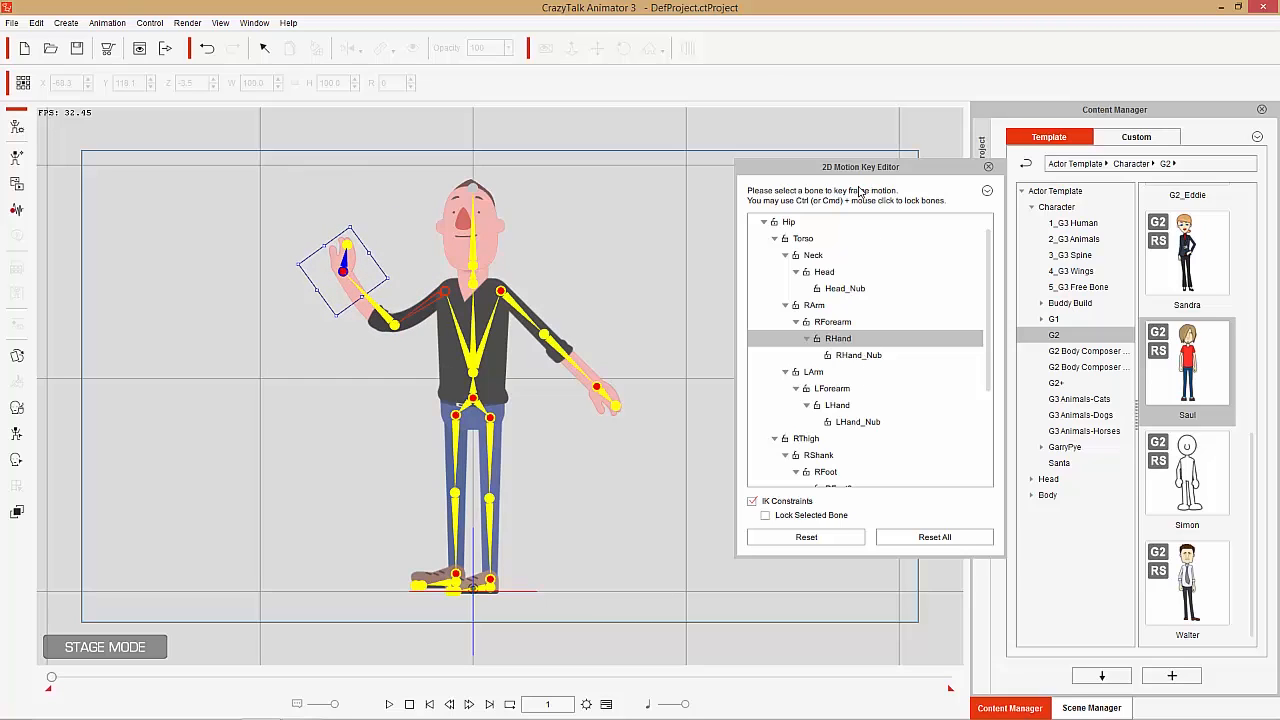
Inspect the Neck, Head, Head_Nub, RHand_Nub, LForearm, LHand and LHand_Nub bones by selecting them one after another in the bone list
click(818, 257)
click(826, 272)
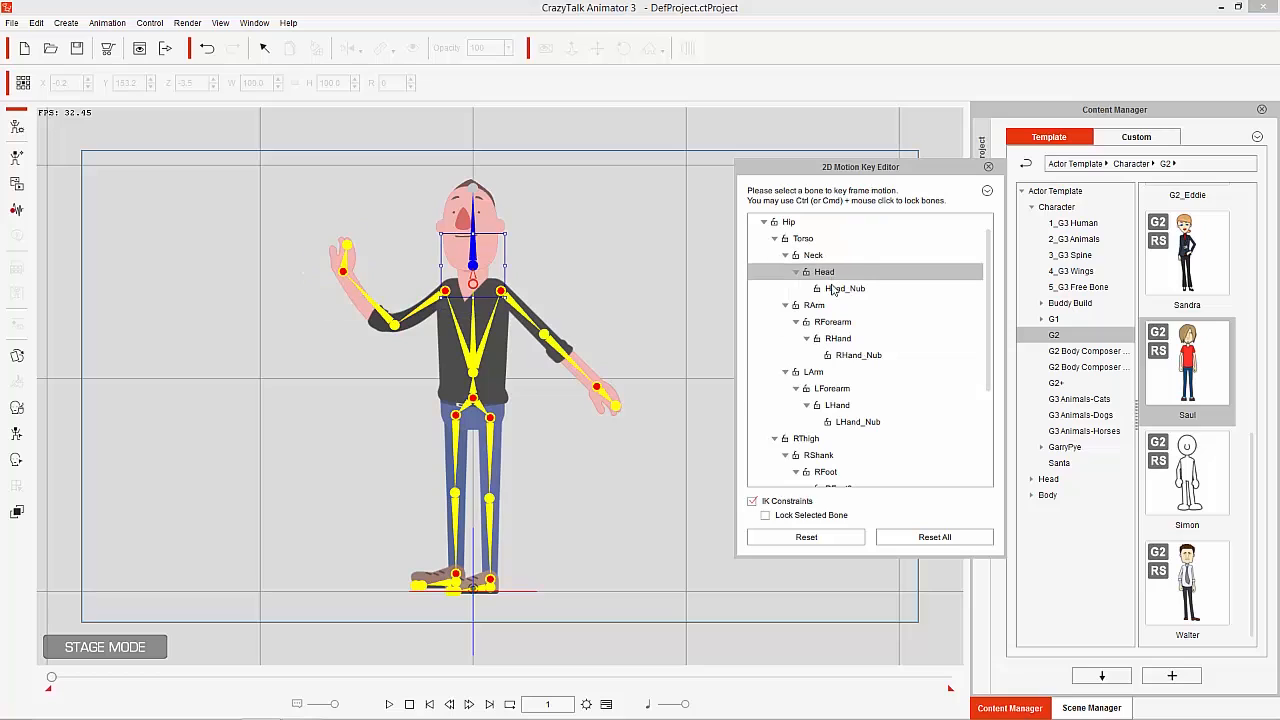
click(838, 290)
click(840, 354)
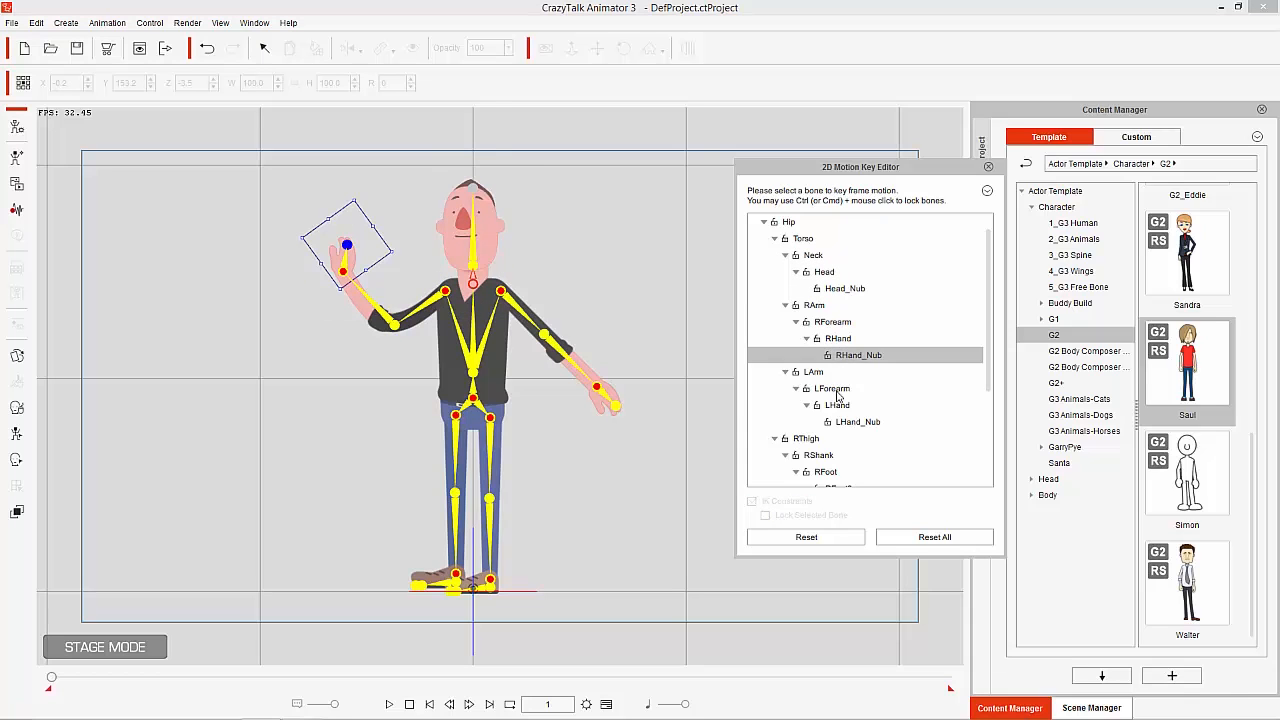
click(836, 390)
click(836, 407)
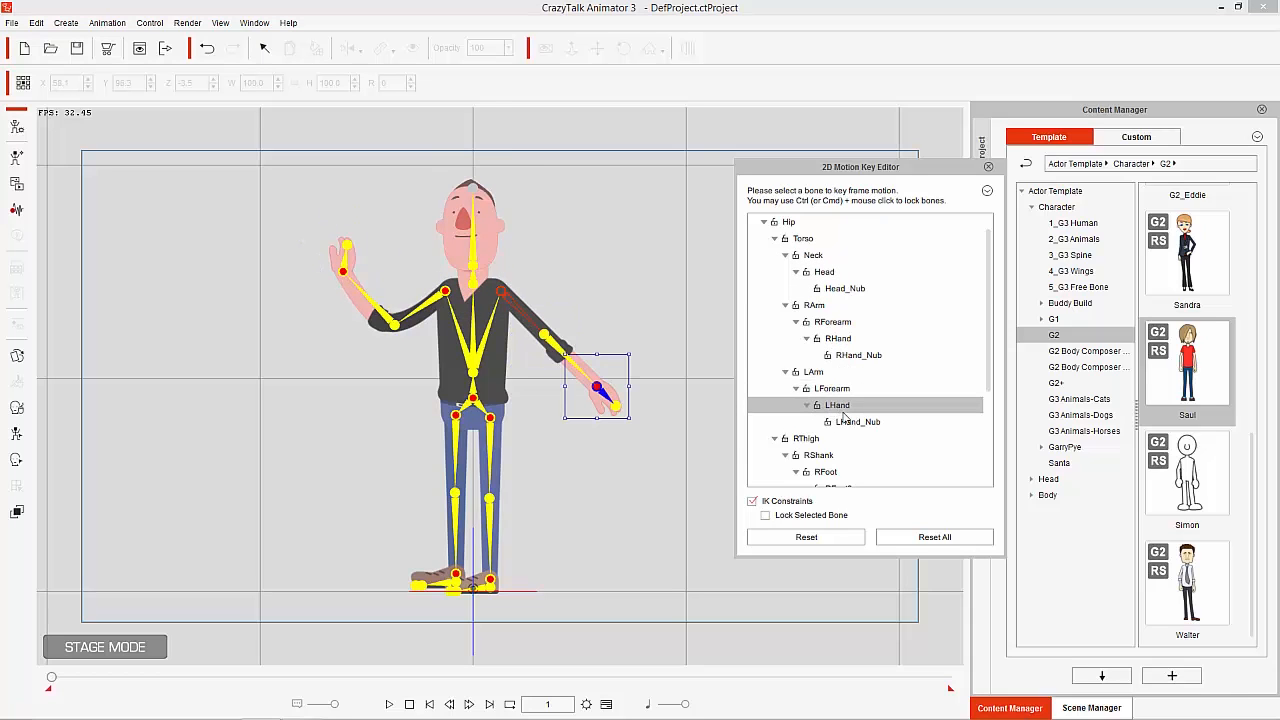
click(849, 422)
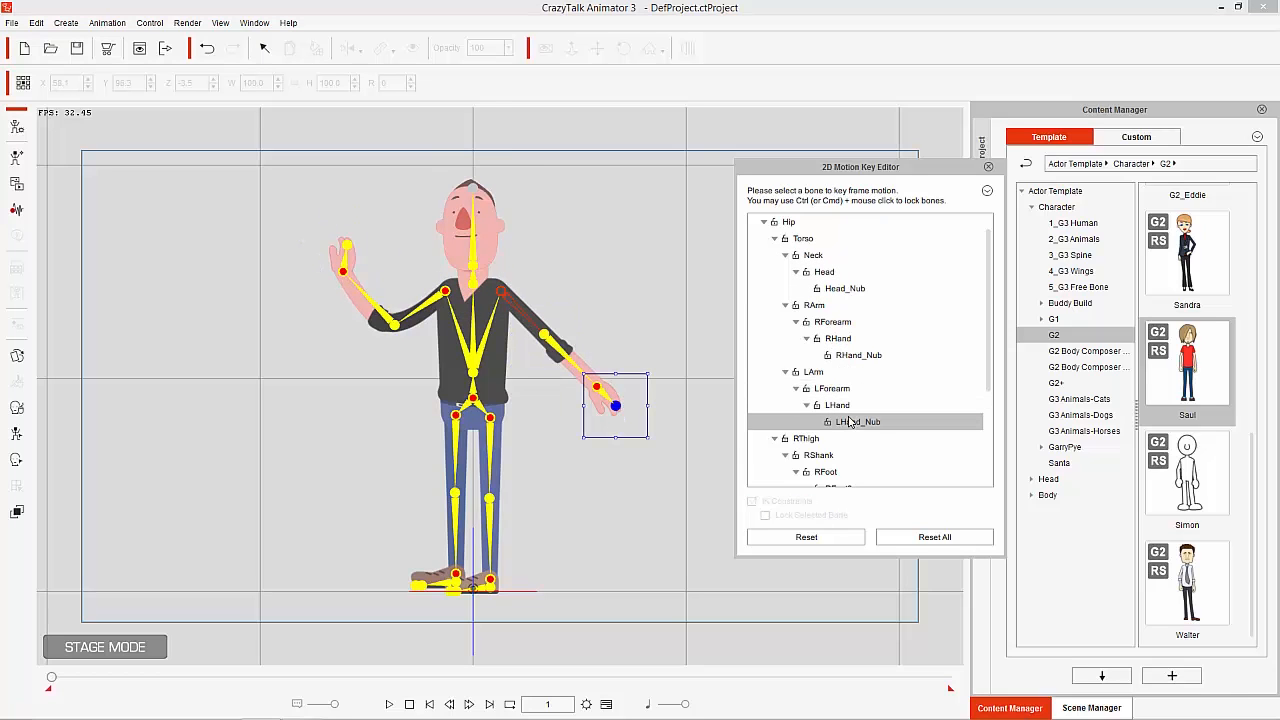
Reset the right forearm and all other bones to the default pose, and raise the right hand beside the head with the RHand bone
click(386, 316)
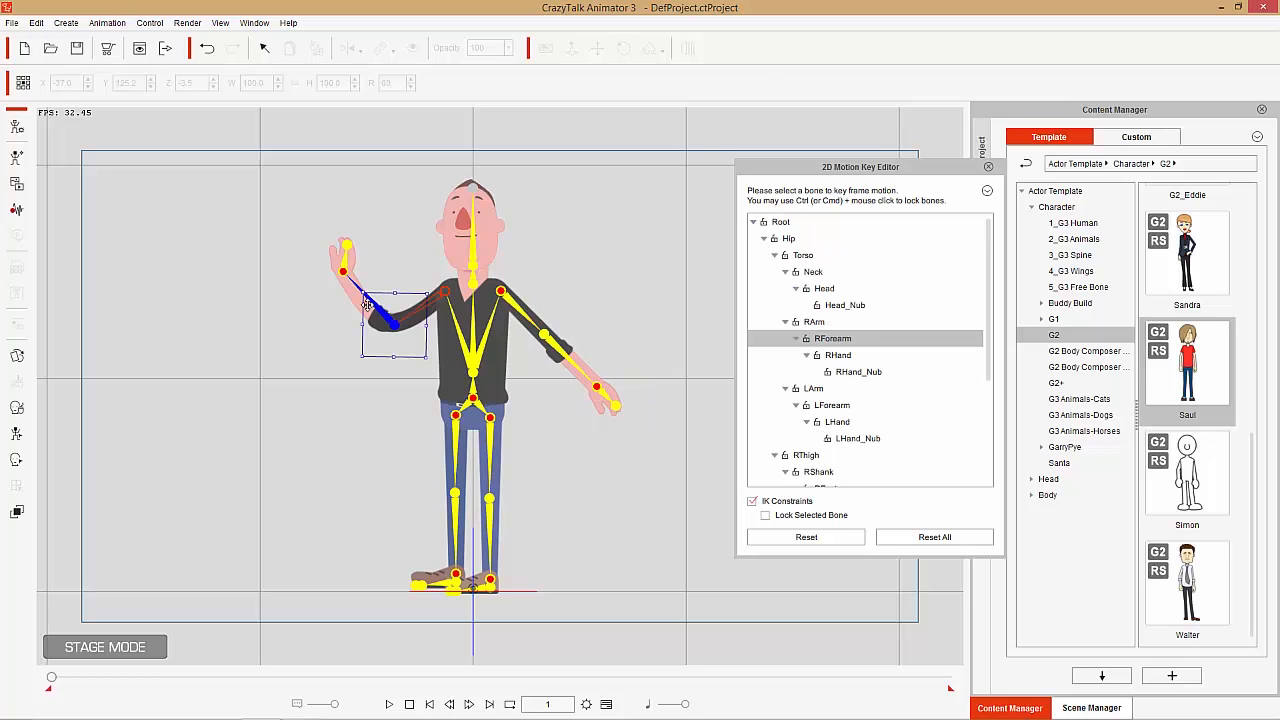
click(790, 537)
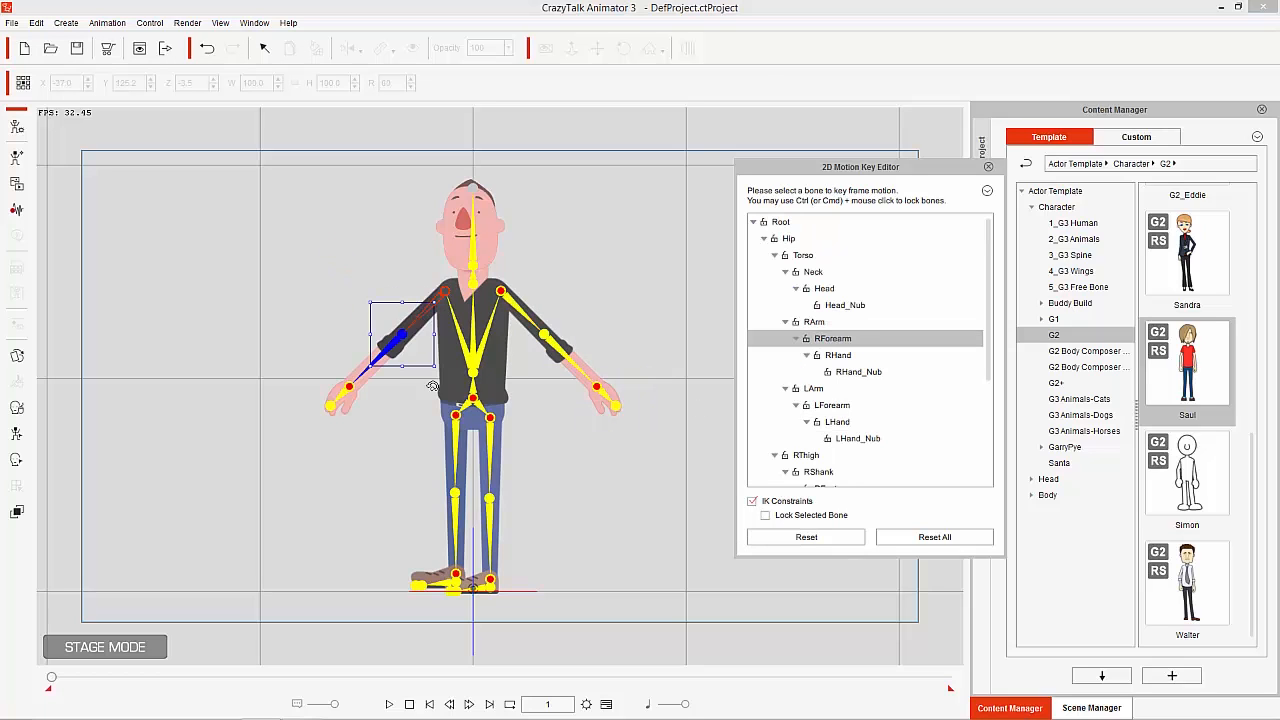
click(940, 537)
click(347, 390)
drag(341, 393, 362, 226)
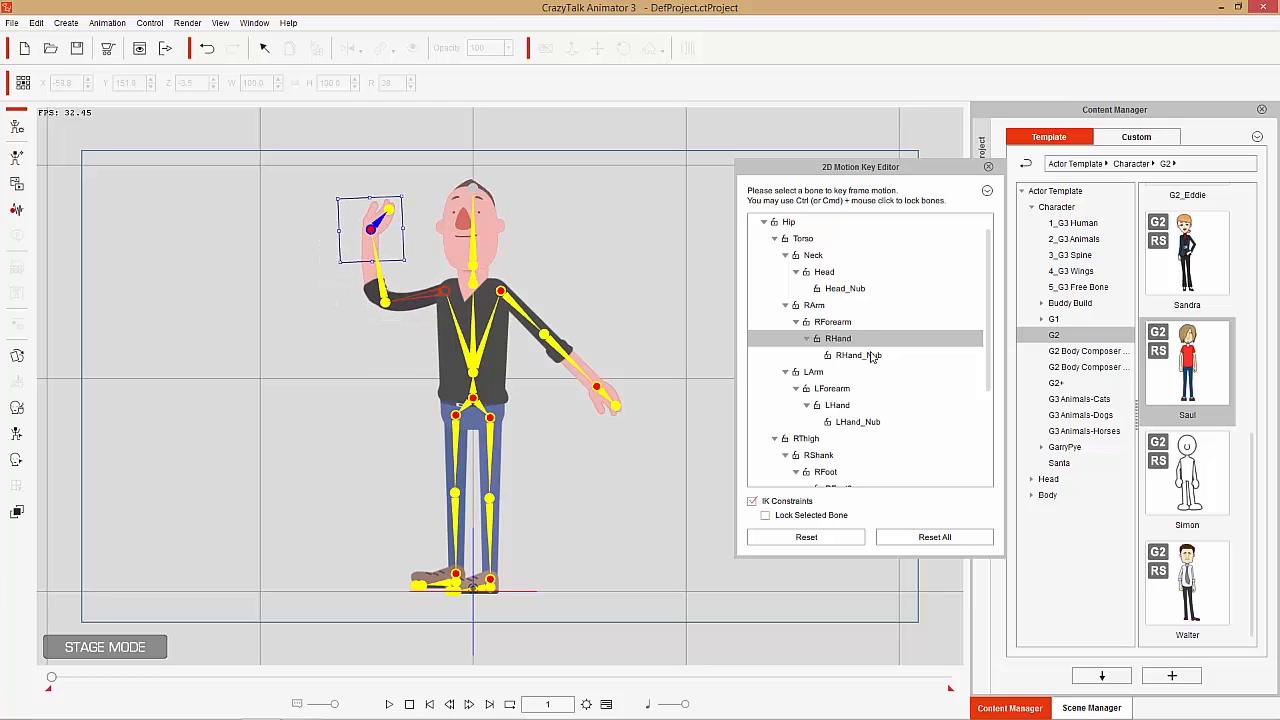
Cycle the bone selection through RArm, RForearm and RHand in the list, ending on RHand
click(823, 308)
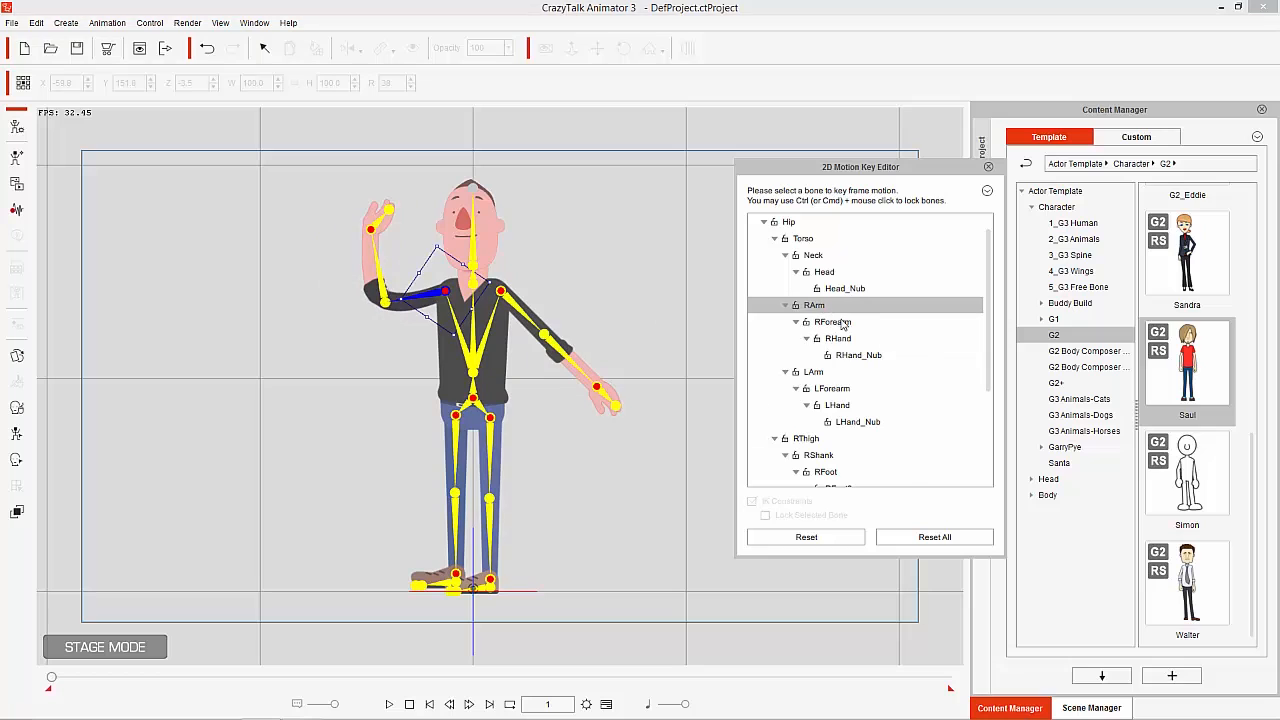
click(843, 322)
click(845, 331)
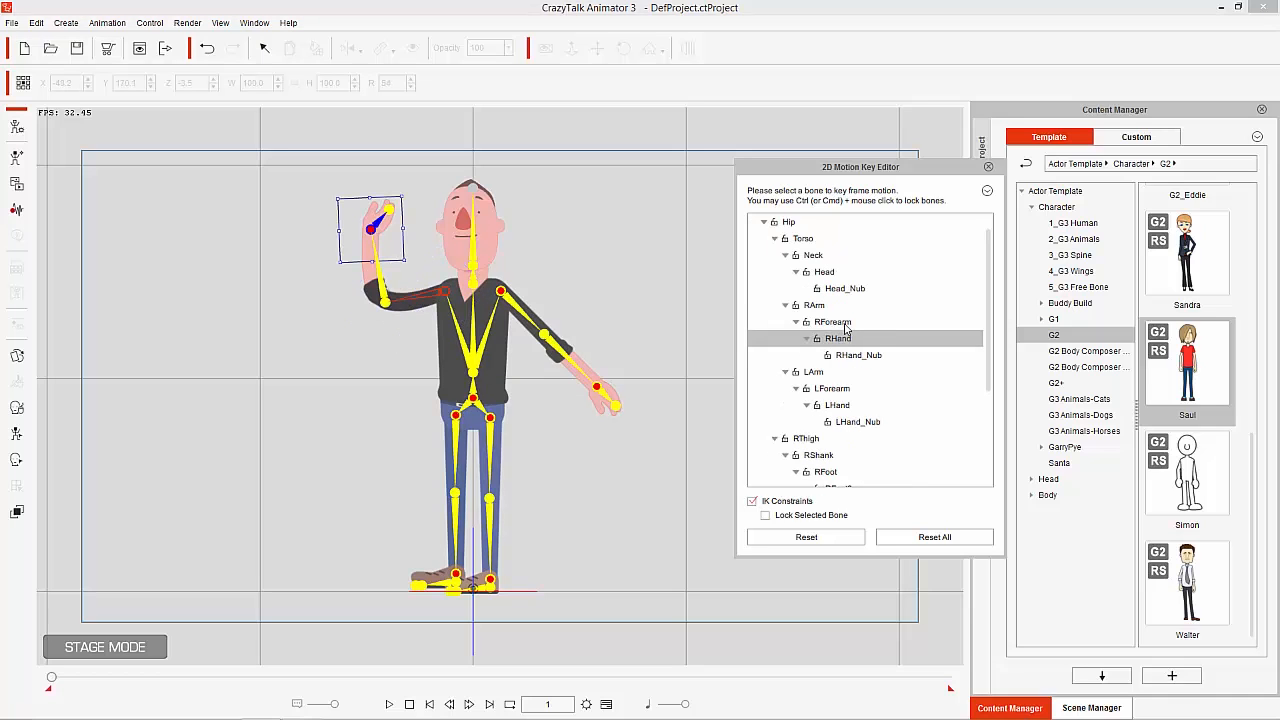
key(Up)
key(Up)
key(Down)
key(Down)
key(Up)
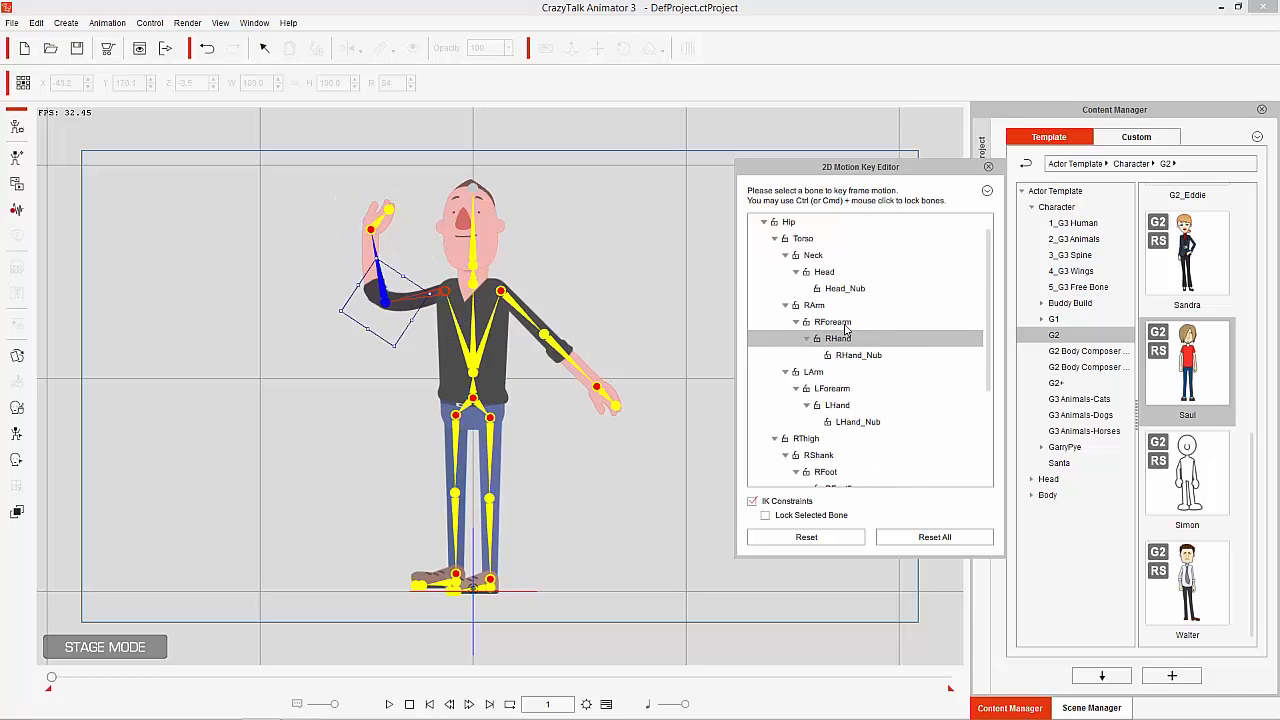
key(Down)
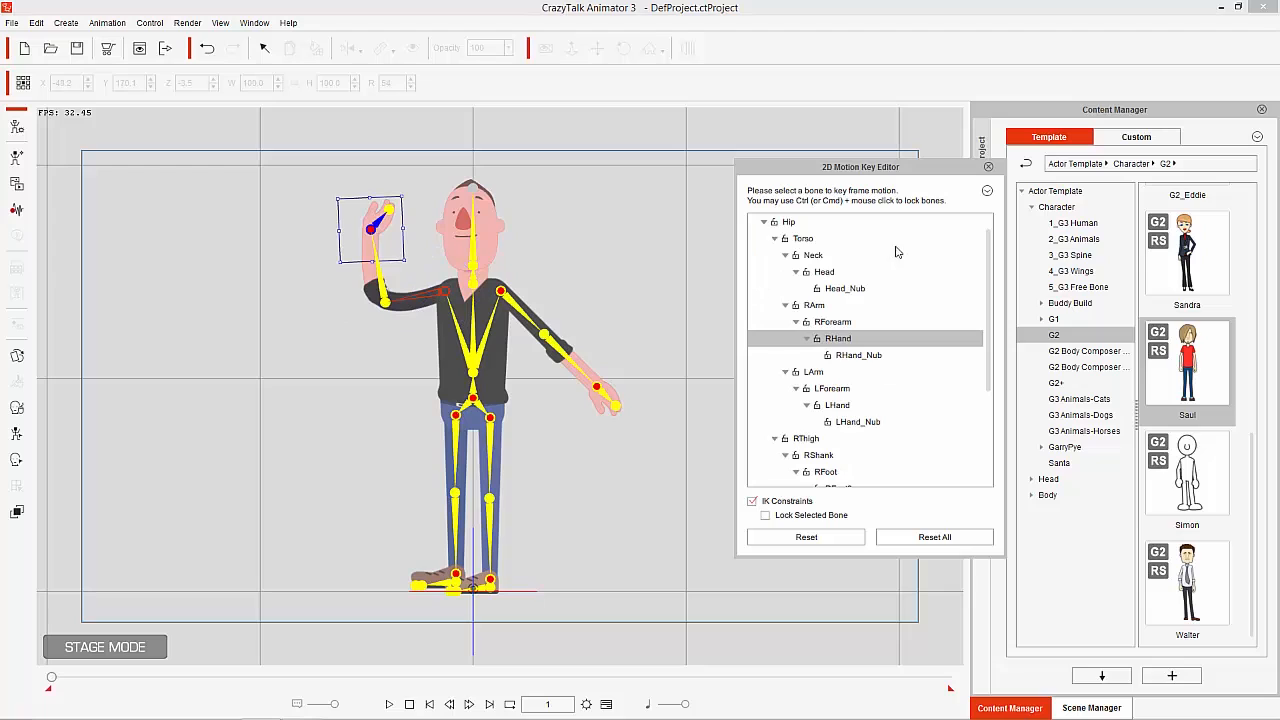
Try the Parallel and List Collapse layouts of the bone list, expanding Root and Hip, and return to List Expand
click(987, 192)
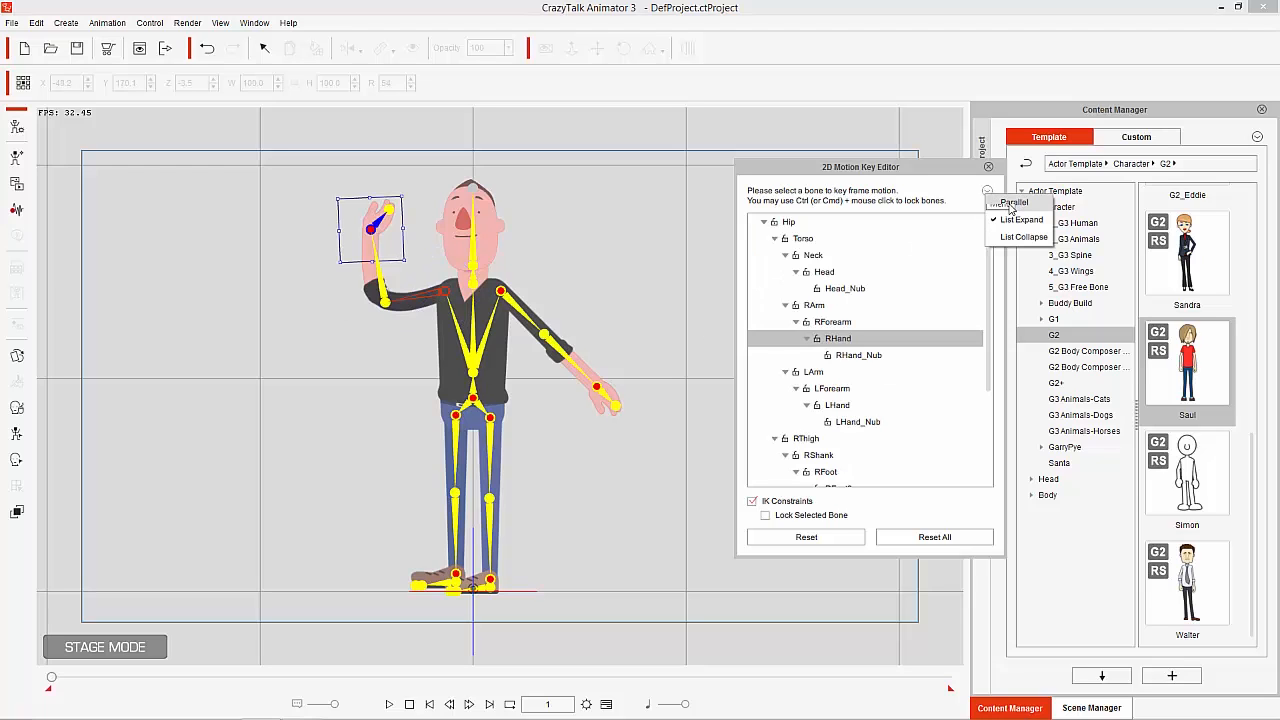
click(1012, 203)
click(987, 192)
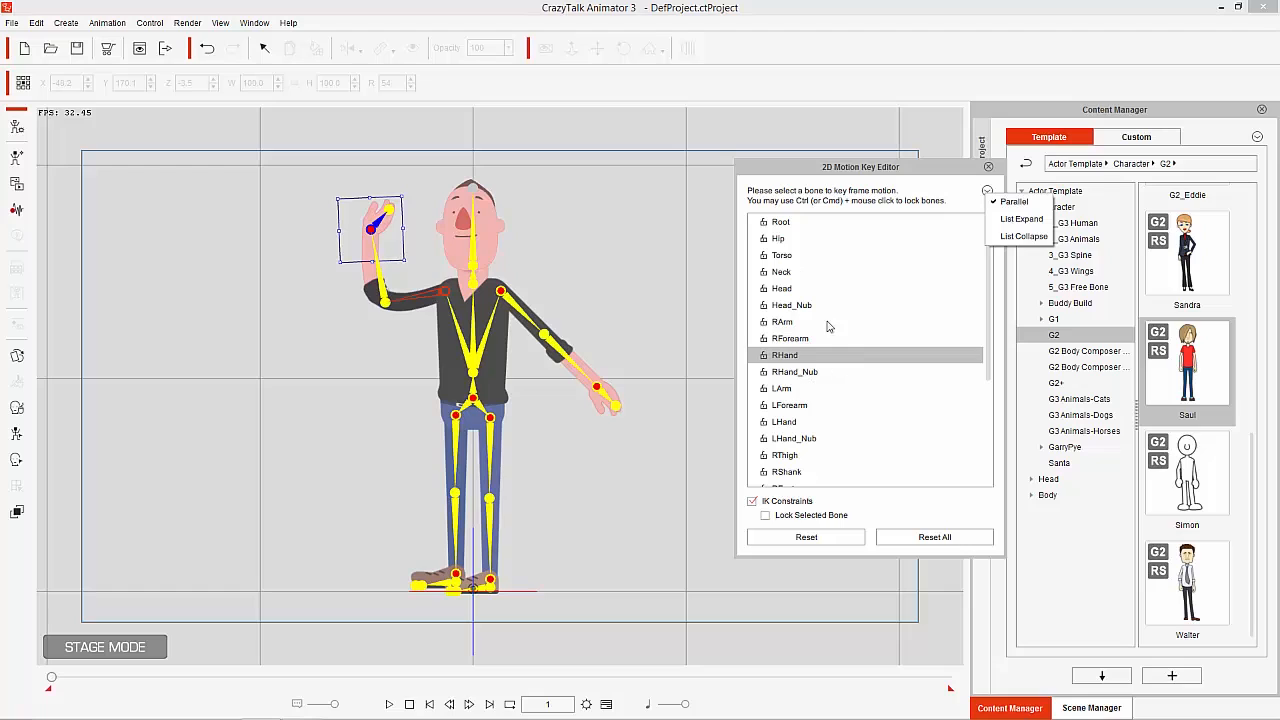
click(1023, 236)
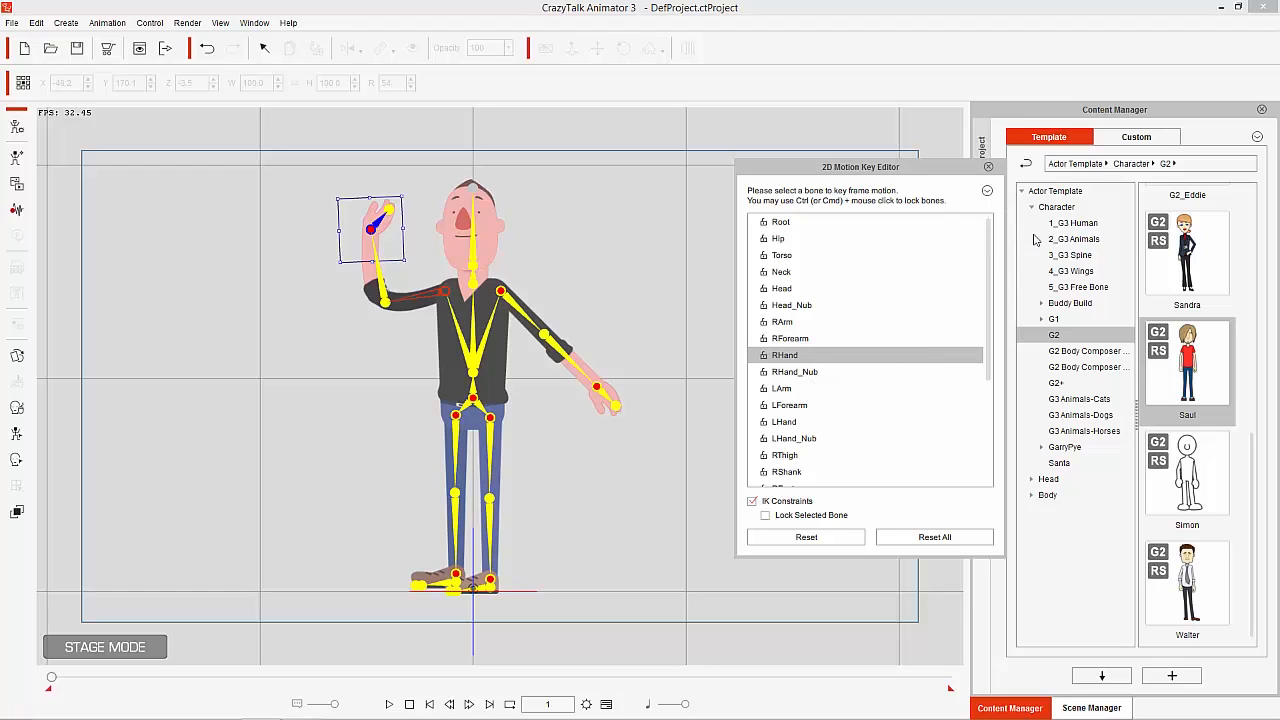
click(754, 222)
click(765, 240)
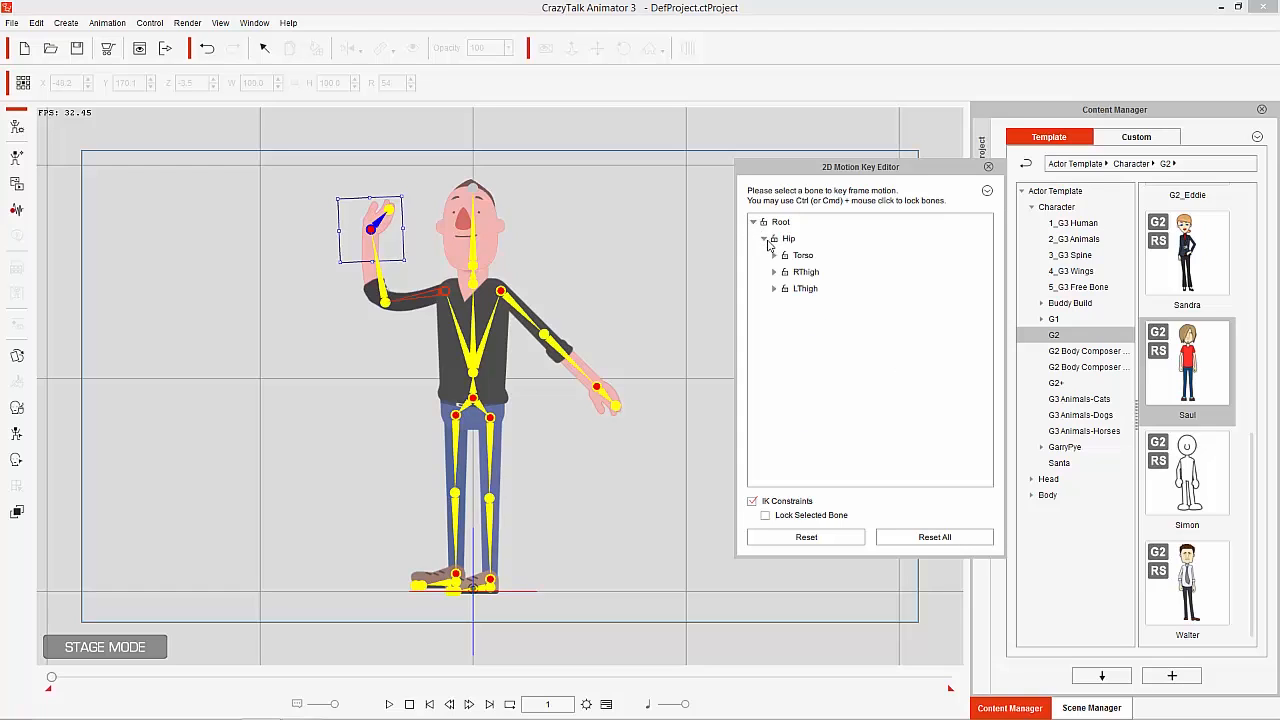
click(985, 194)
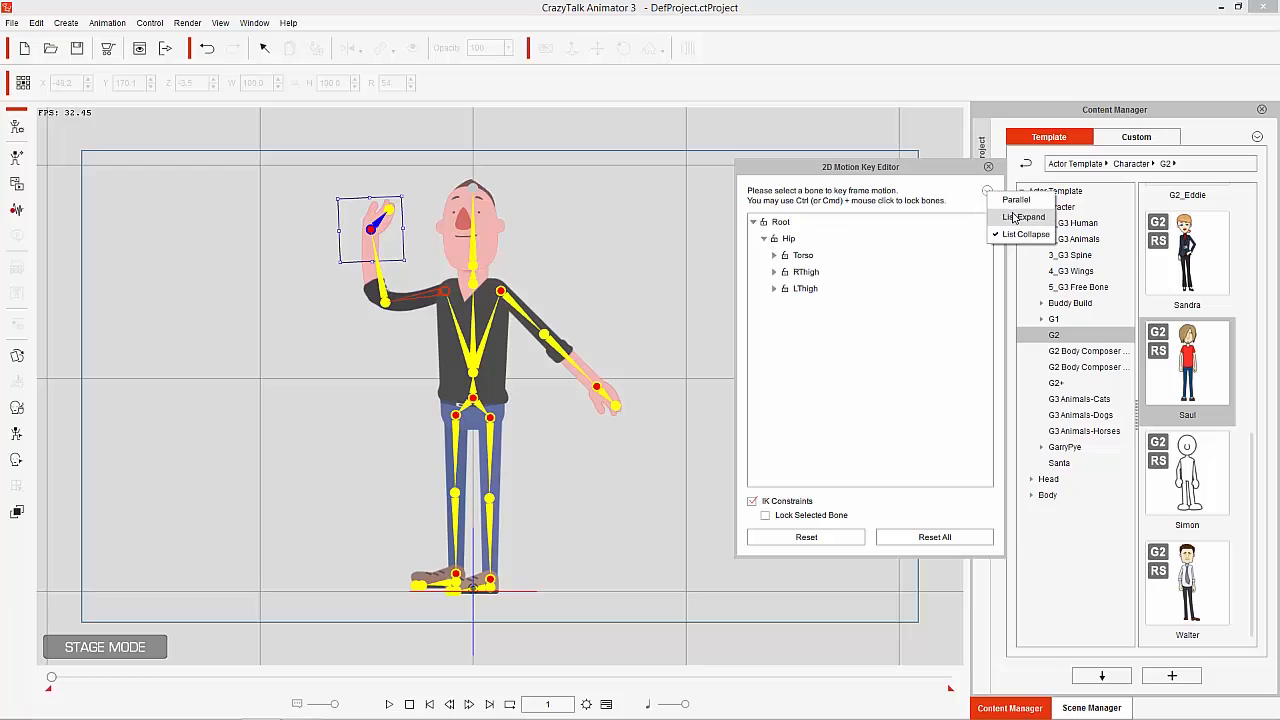
click(1021, 220)
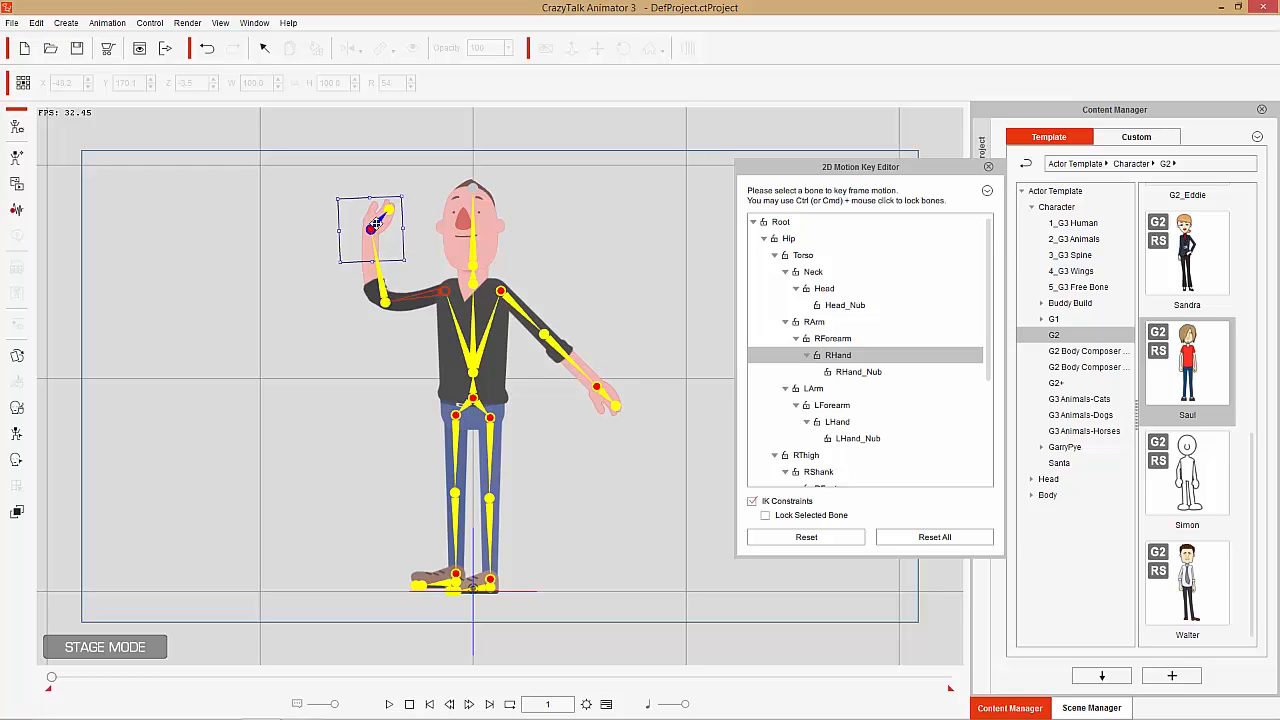
Repose the raised right arm with IK Constraints on by moving its hand and forearm bones, and shift the RArm bone slightly
drag(374, 224, 342, 258)
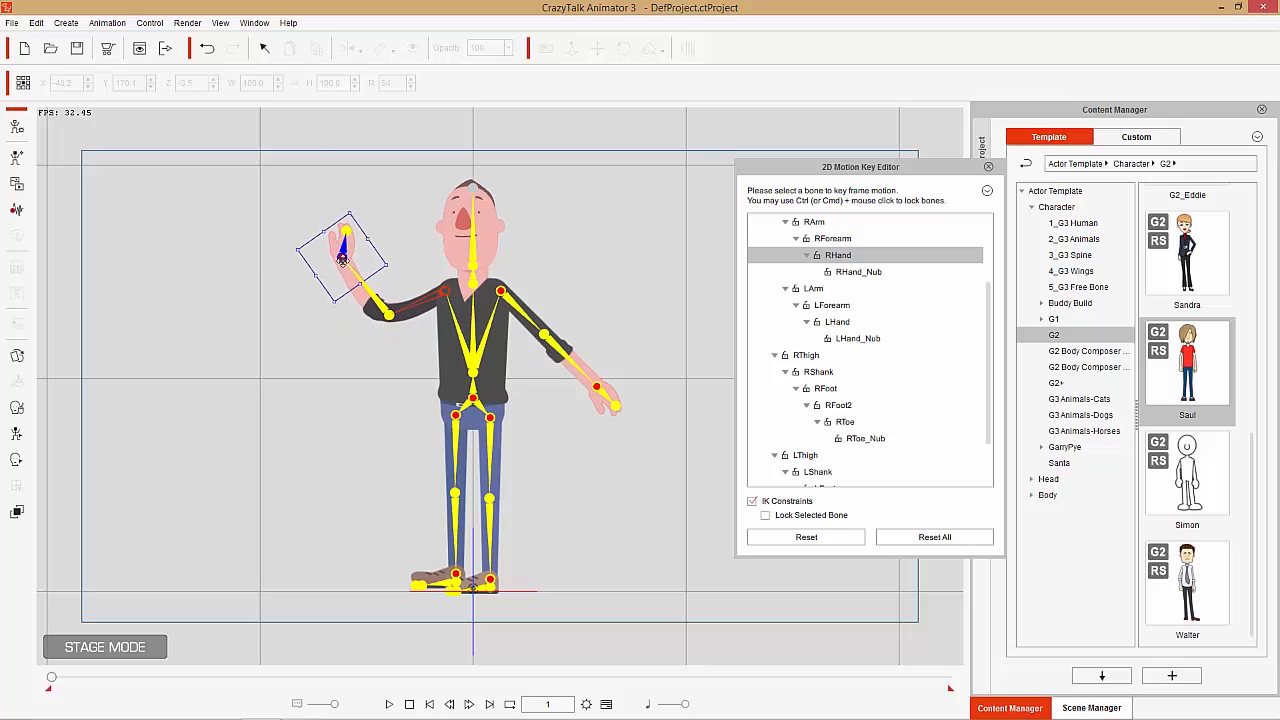
click(376, 302)
drag(372, 305, 410, 310)
click(434, 300)
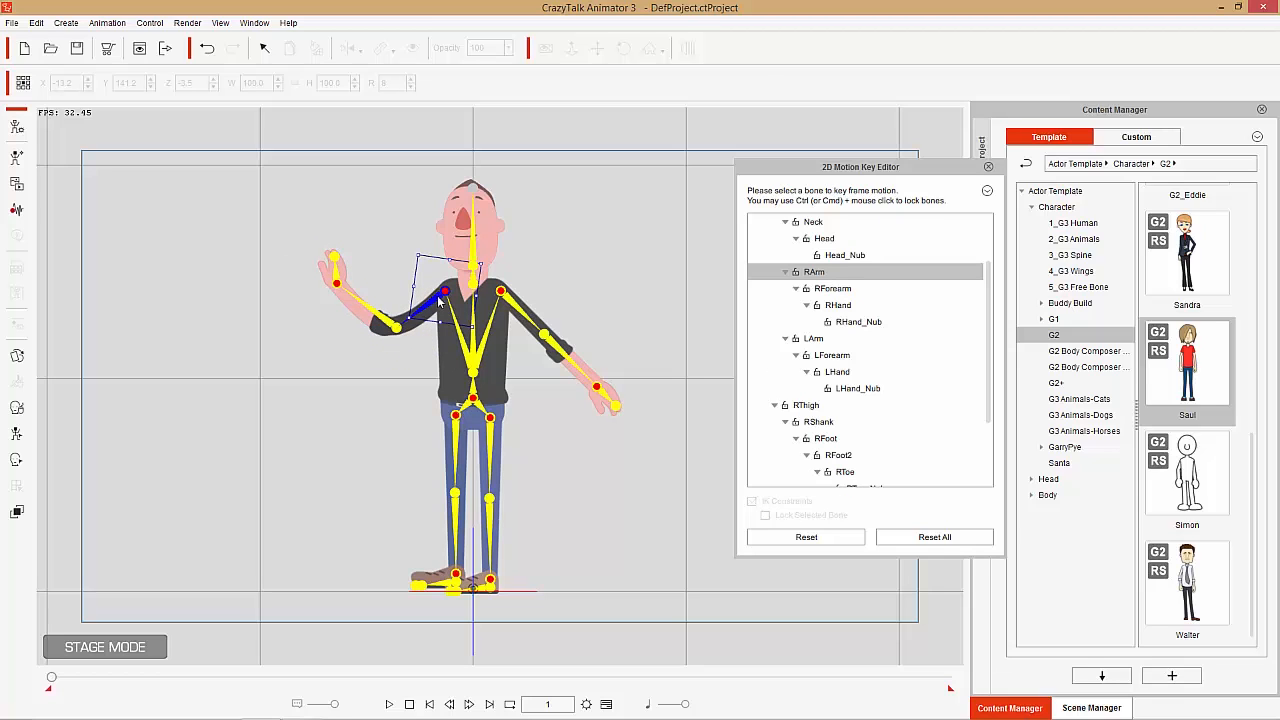
drag(425, 307, 431, 306)
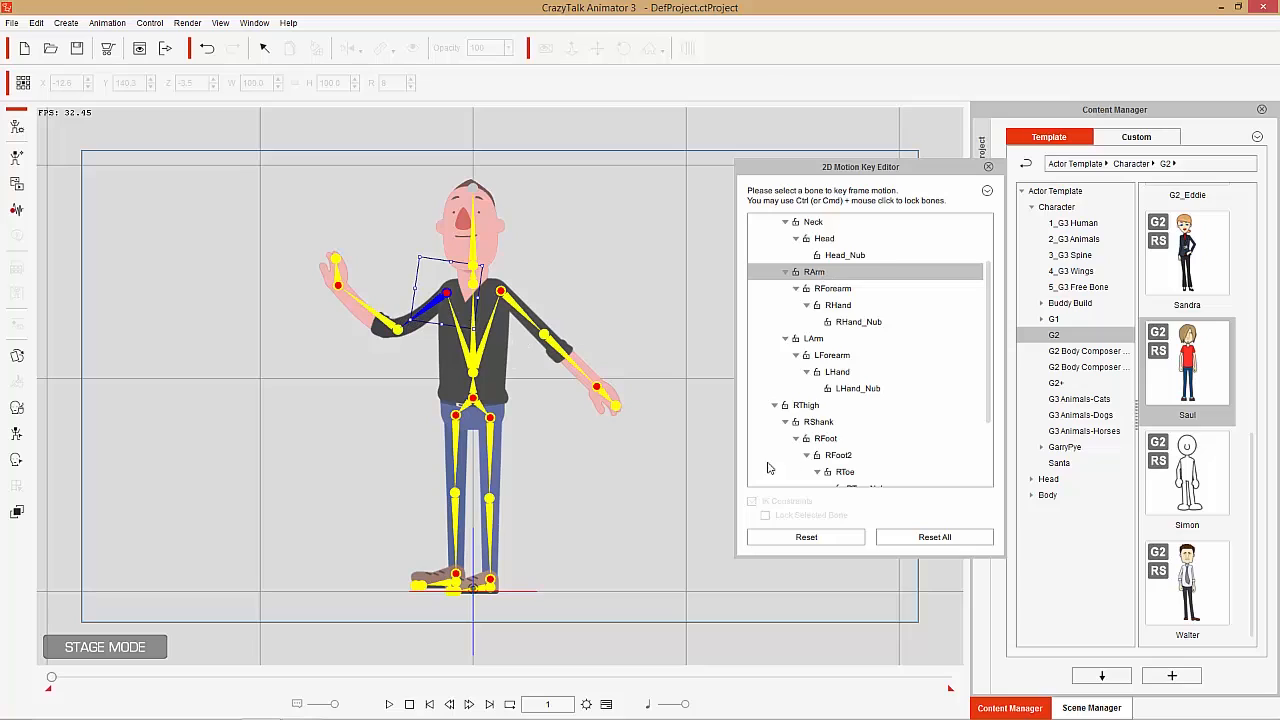
Turn off IK Constraints for the right forearm and stretch the arm outward by moving the RForearm and RHand bones
click(360, 300)
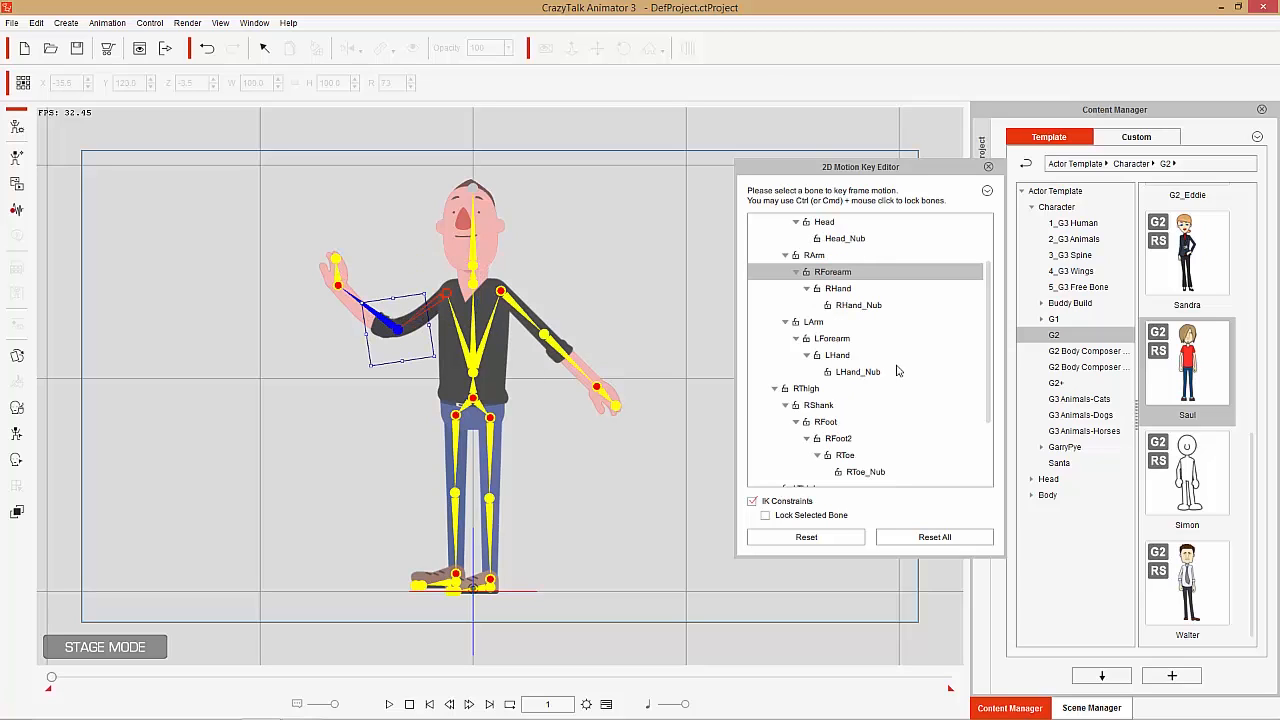
click(783, 502)
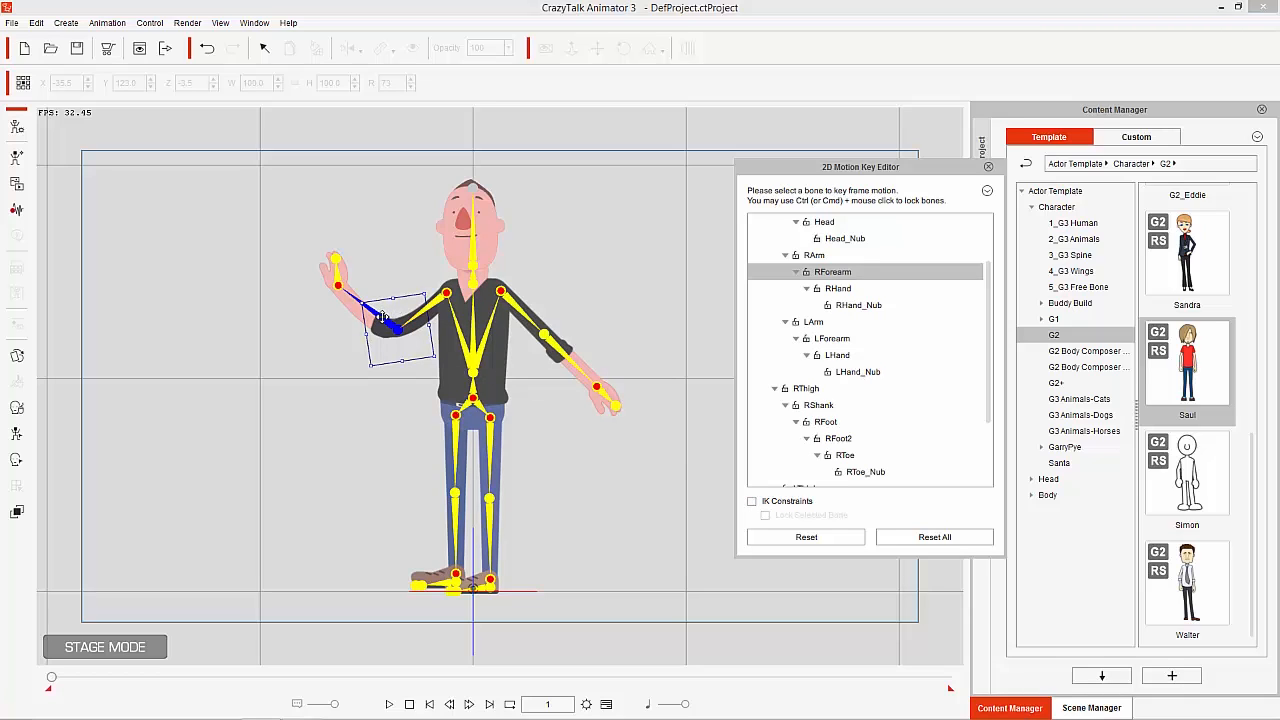
drag(381, 317, 346, 319)
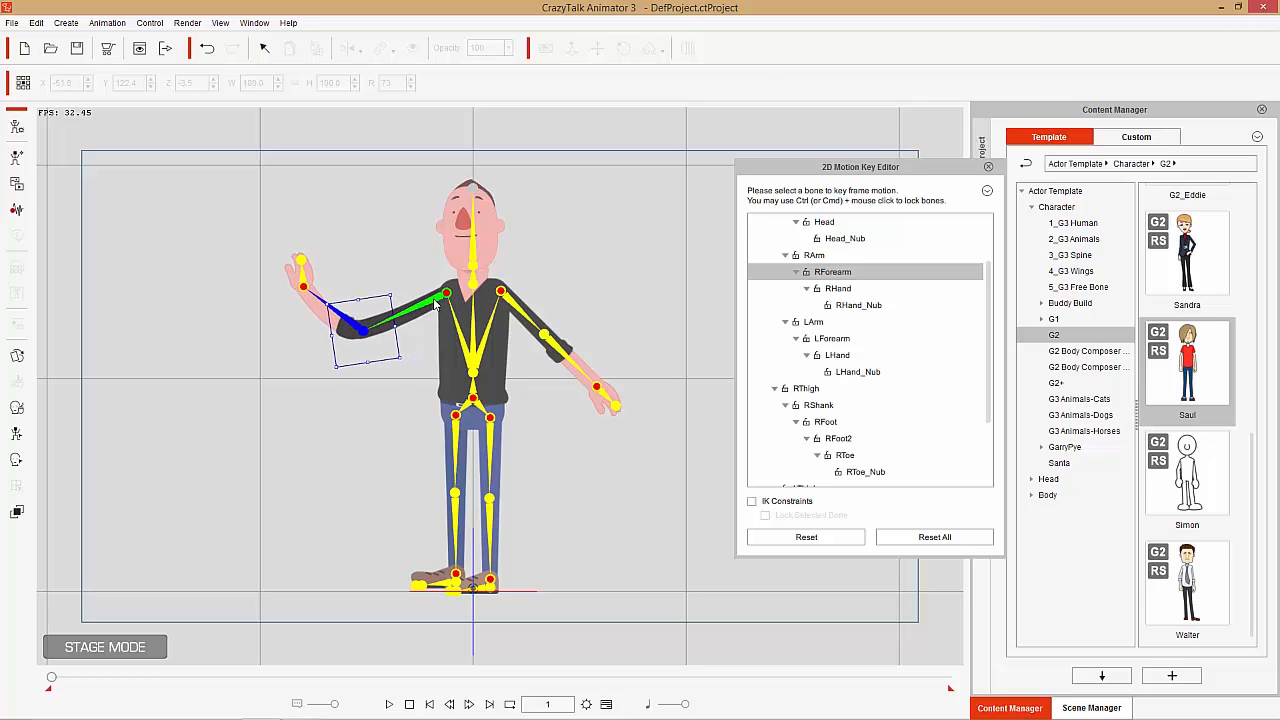
click(308, 273)
drag(302, 272, 269, 253)
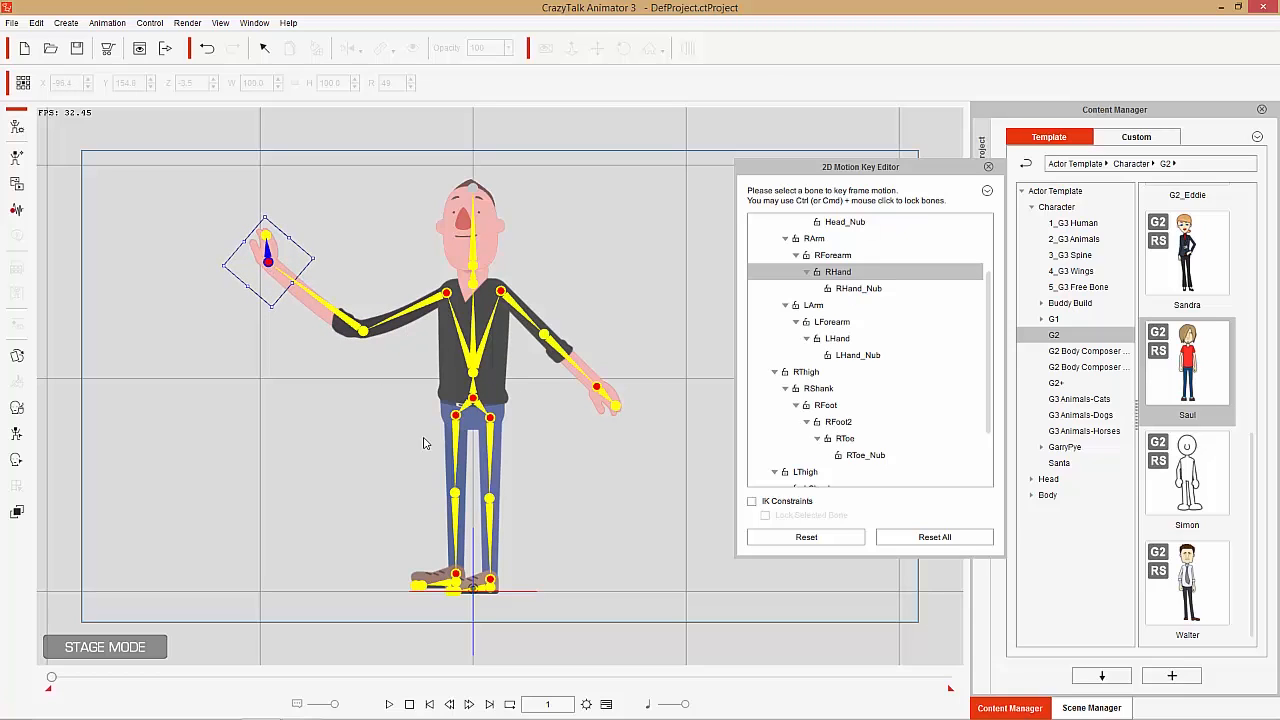
Stretch the right leg outward and upward away from the body by moving the RShank bone
click(460, 445)
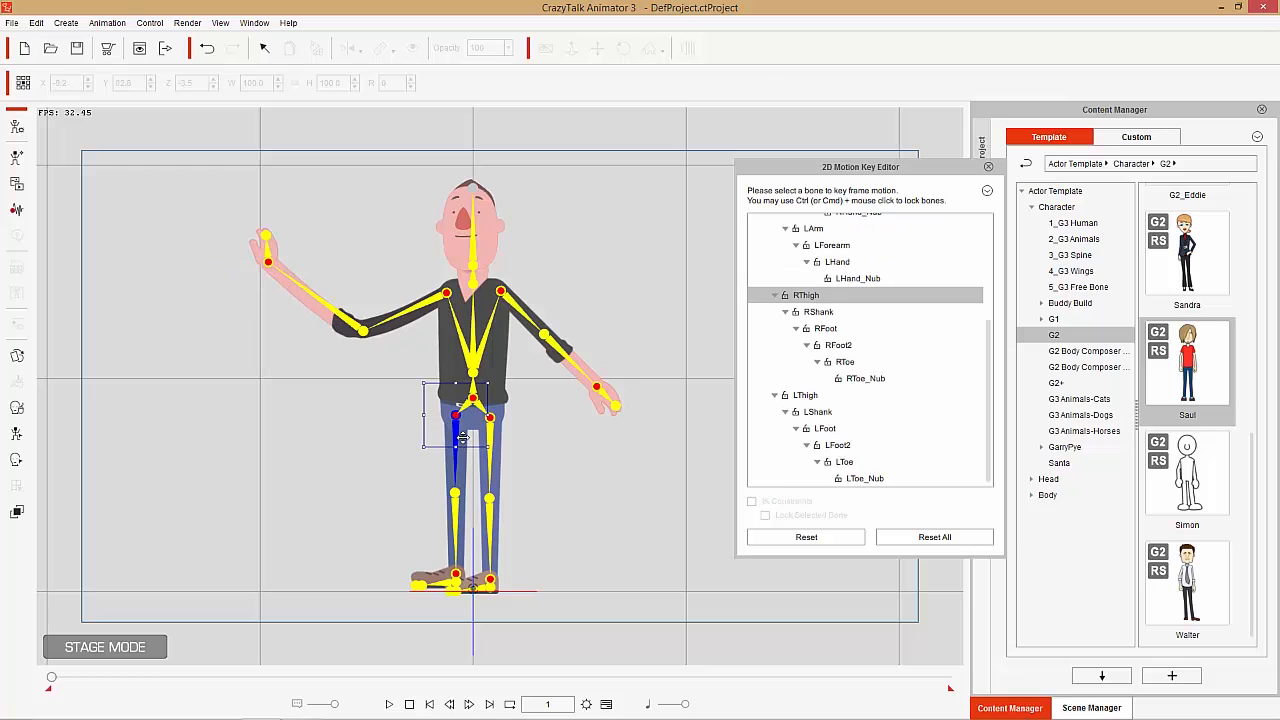
drag(468, 462, 330, 461)
click(378, 465)
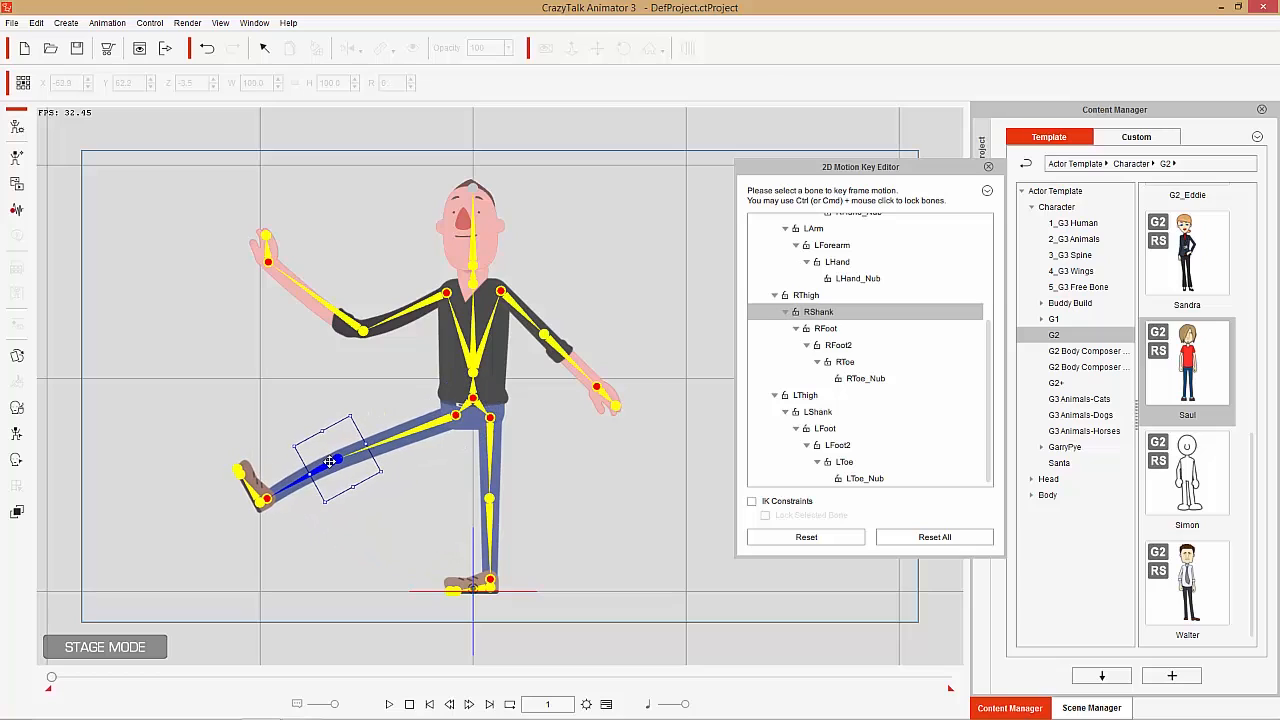
click(258, 500)
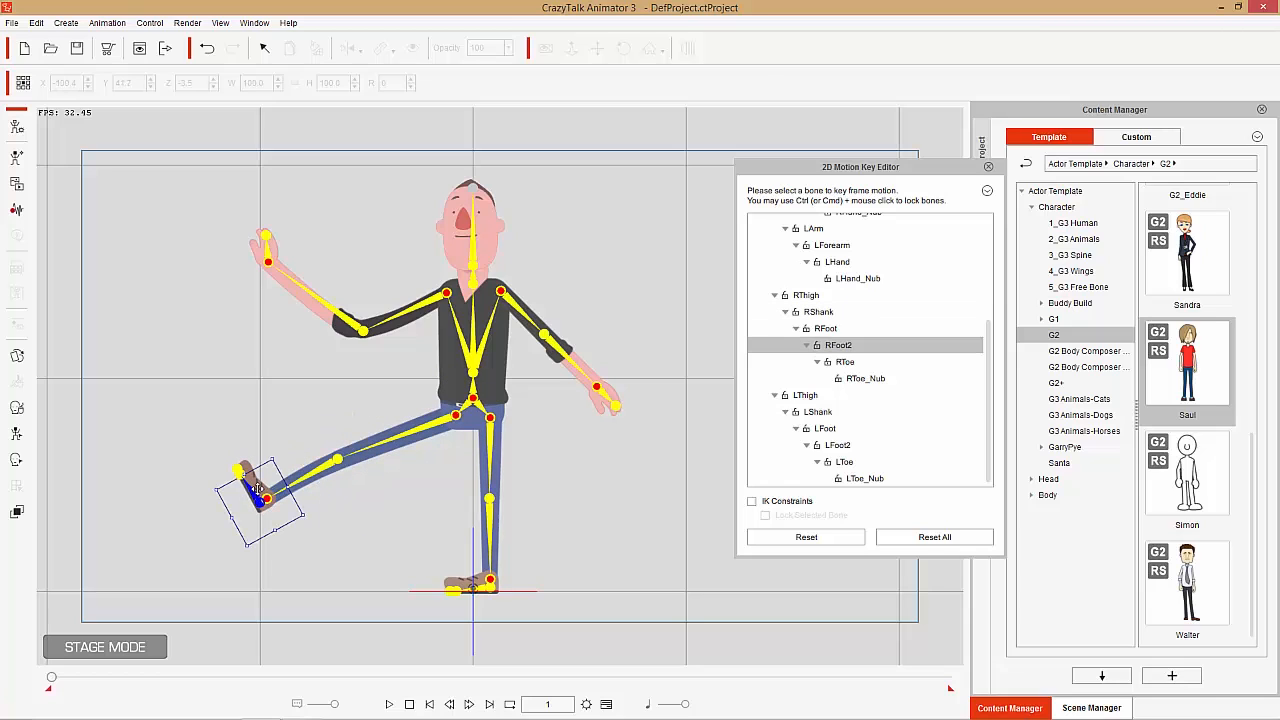
mouse_move(258, 500)
mouse_down()
mouse_move(230, 490)
mouse_move(245, 492)
mouse_up()
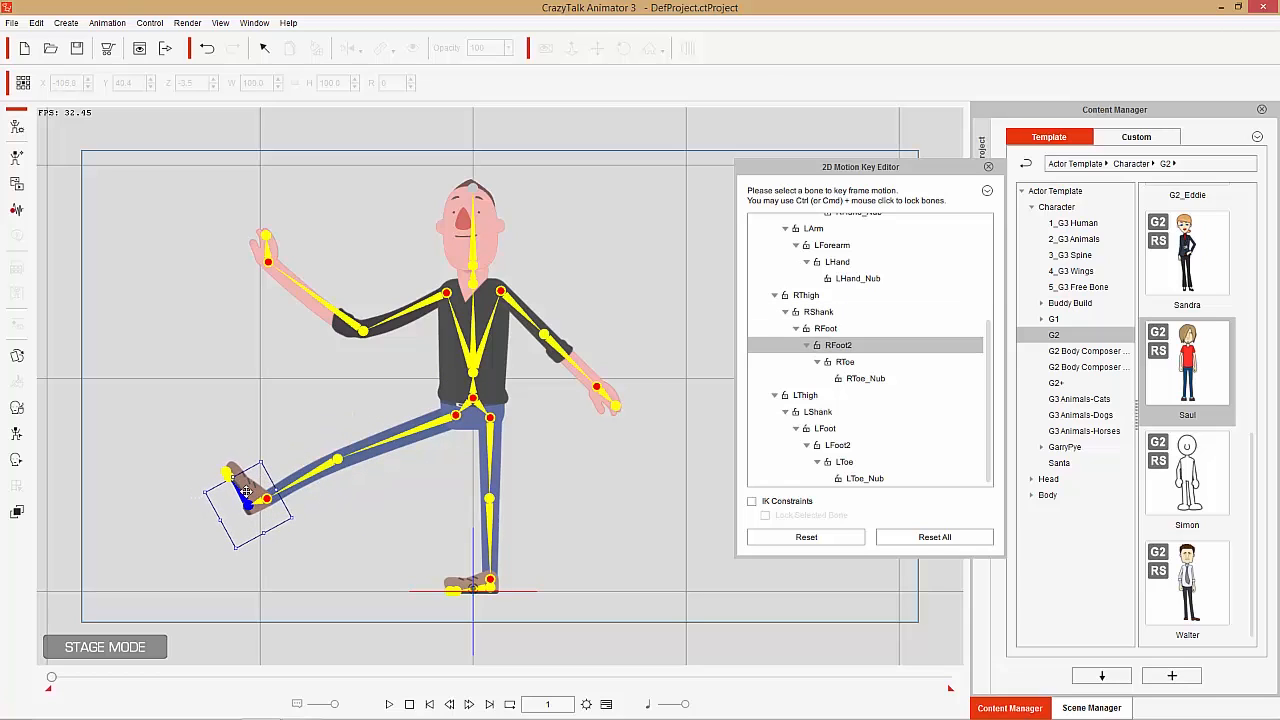
key(ctrl+z)
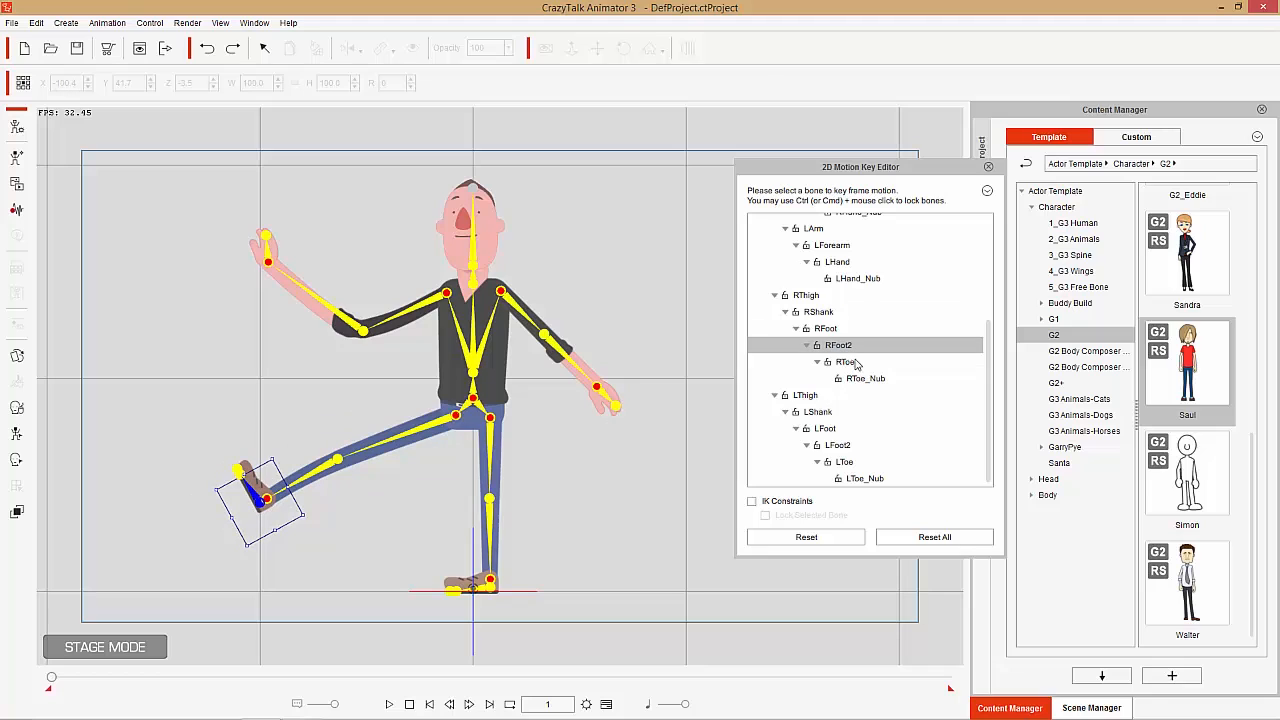
Pull the RFoot bone outward to lengthen the right lower leg, and reset the right leg
click(838, 331)
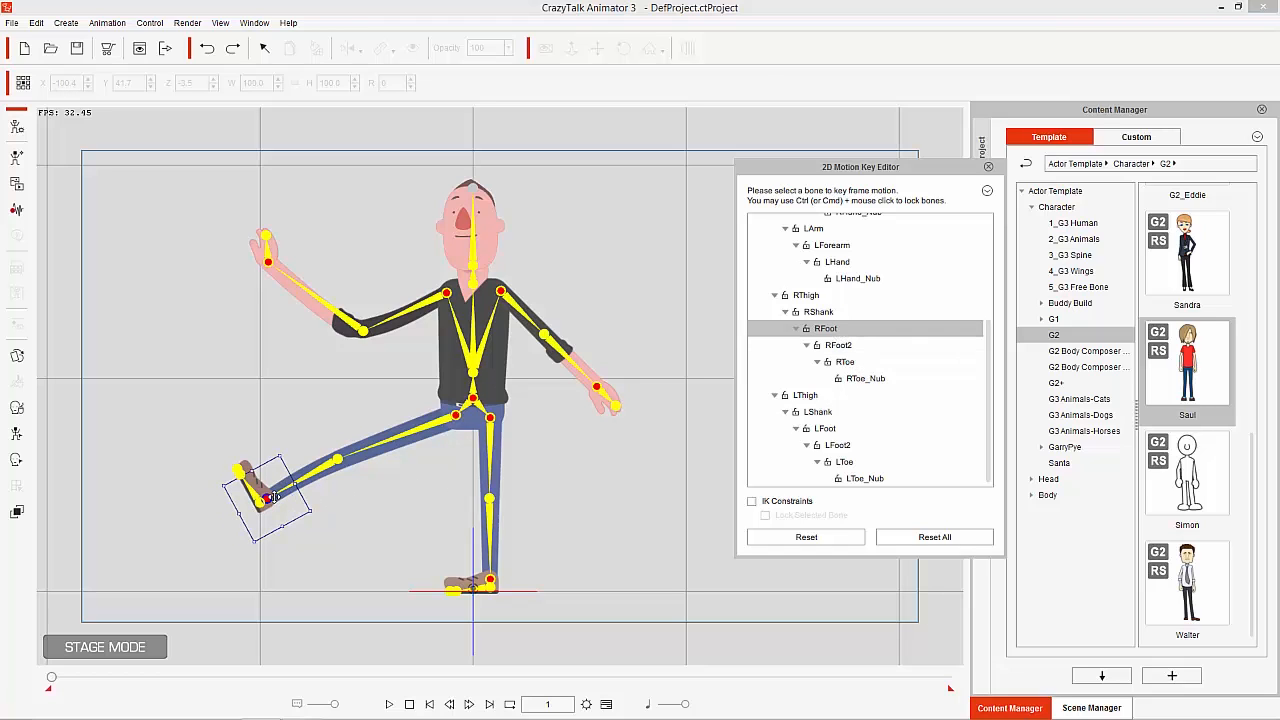
drag(270, 497, 201, 505)
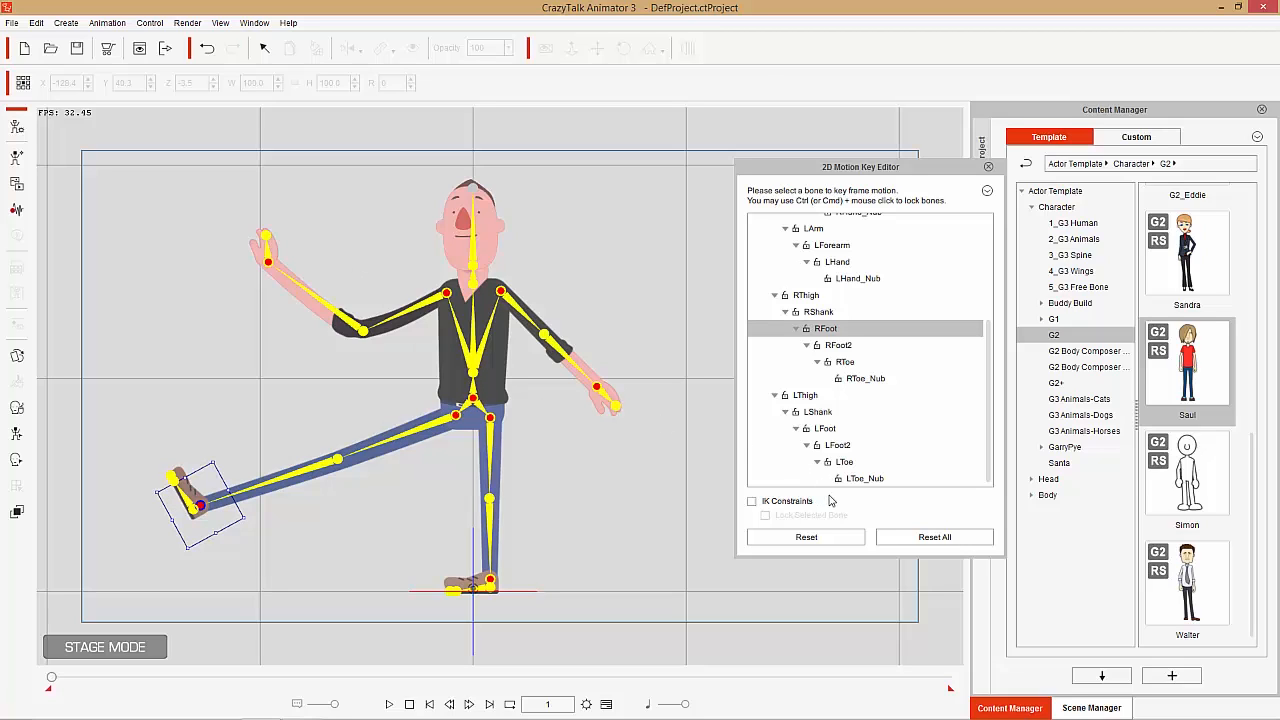
click(847, 539)
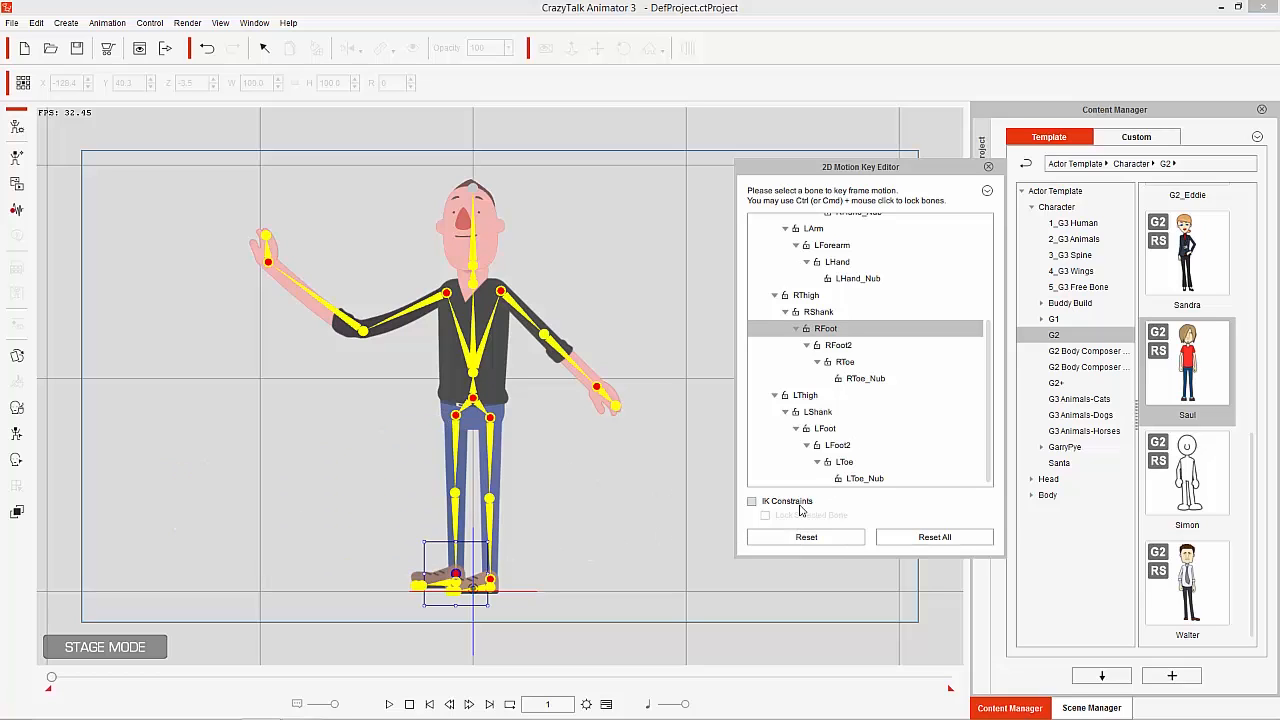
With IK Constraints turned back on, swing the right leg using its shank and foot bones, and reset all bones to the default pose
click(752, 502)
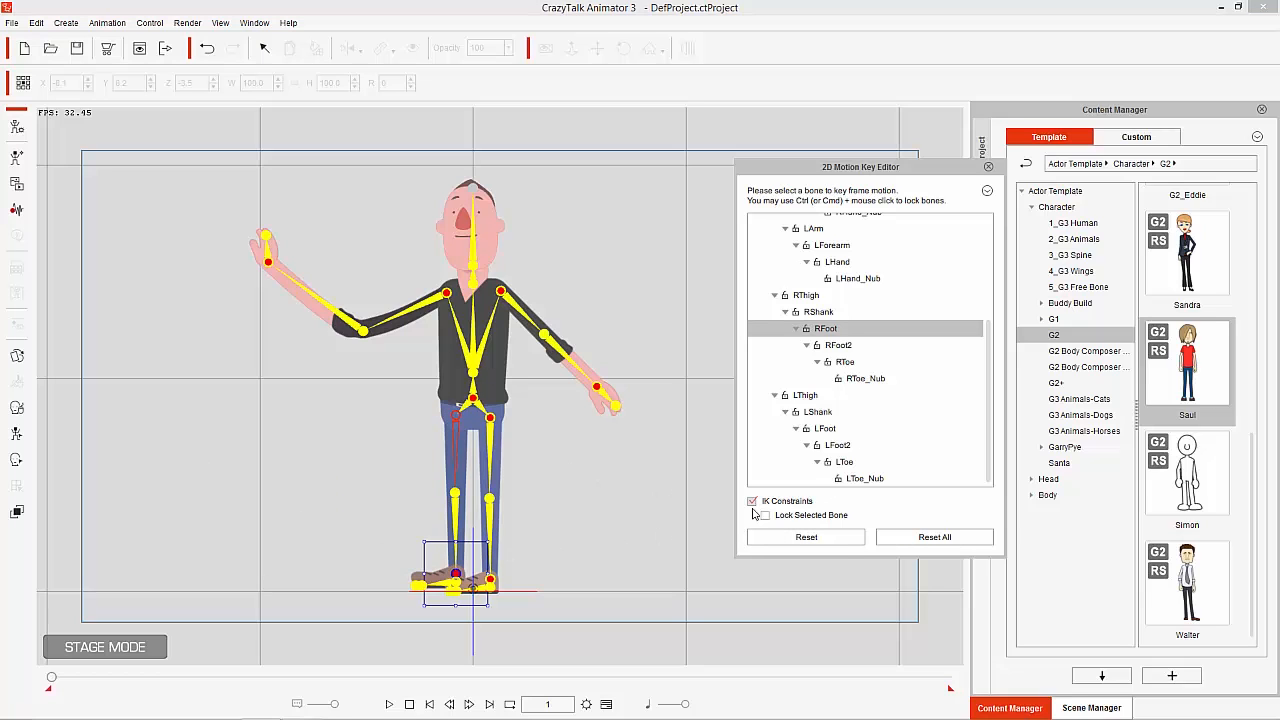
click(456, 520)
drag(452, 519, 402, 447)
click(826, 329)
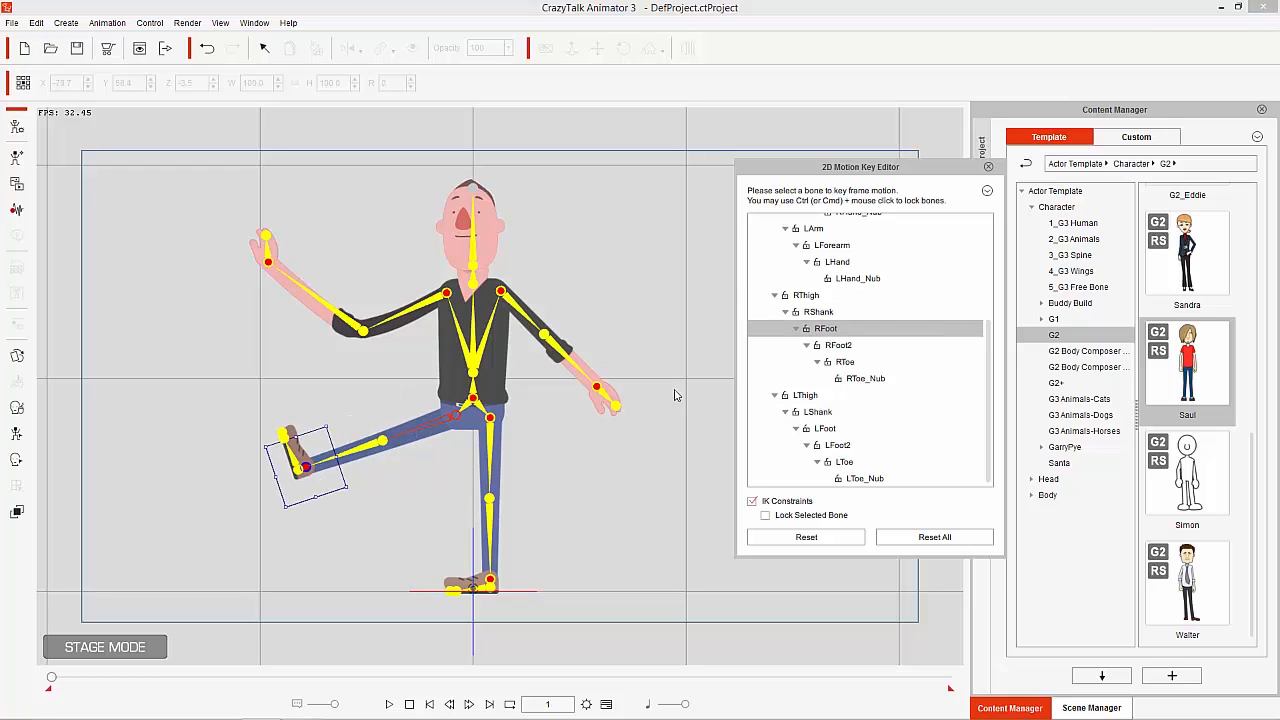
drag(295, 455, 386, 508)
click(932, 537)
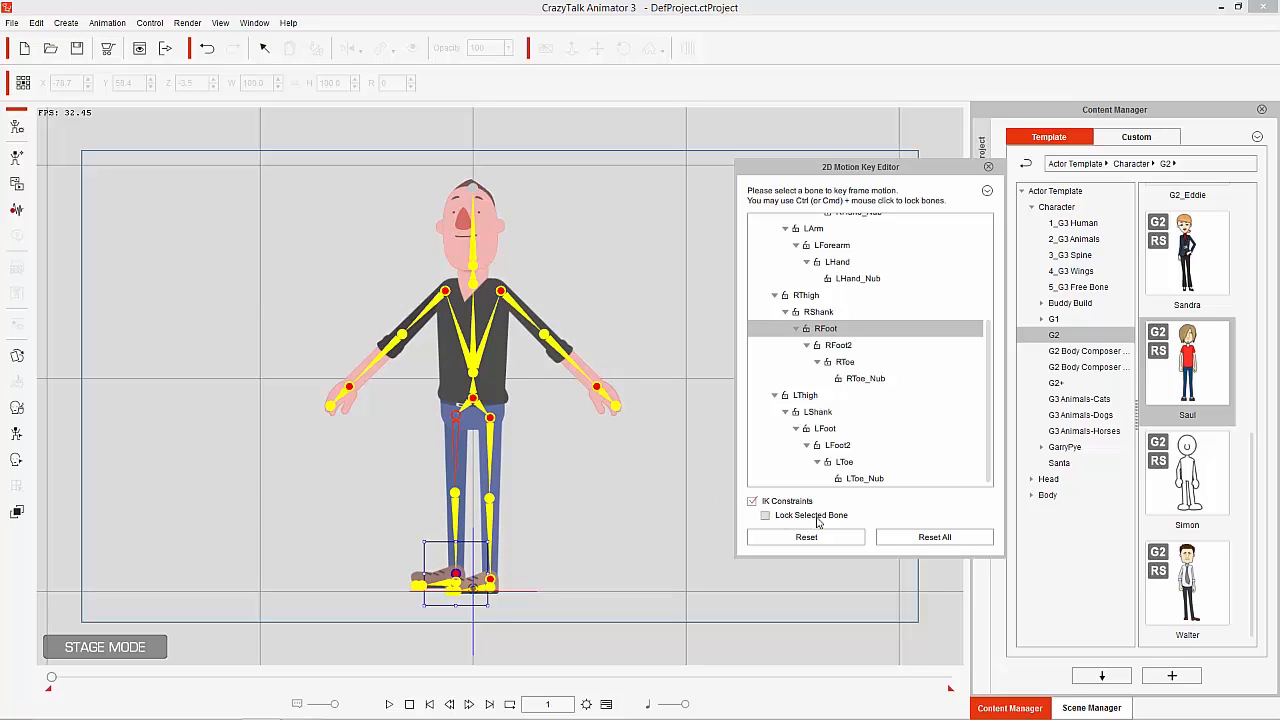
Shift the Hip bone to move the whole body, and undo the move
click(475, 390)
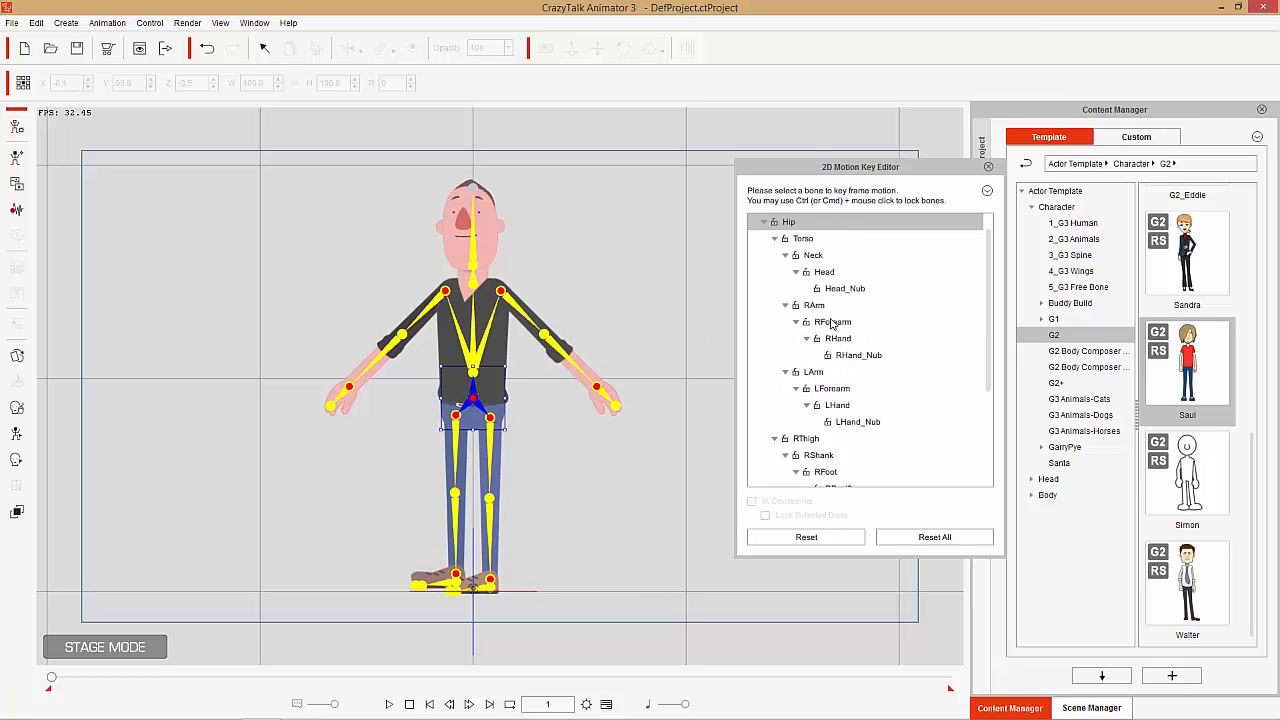
scroll(896, 312, up, 1)
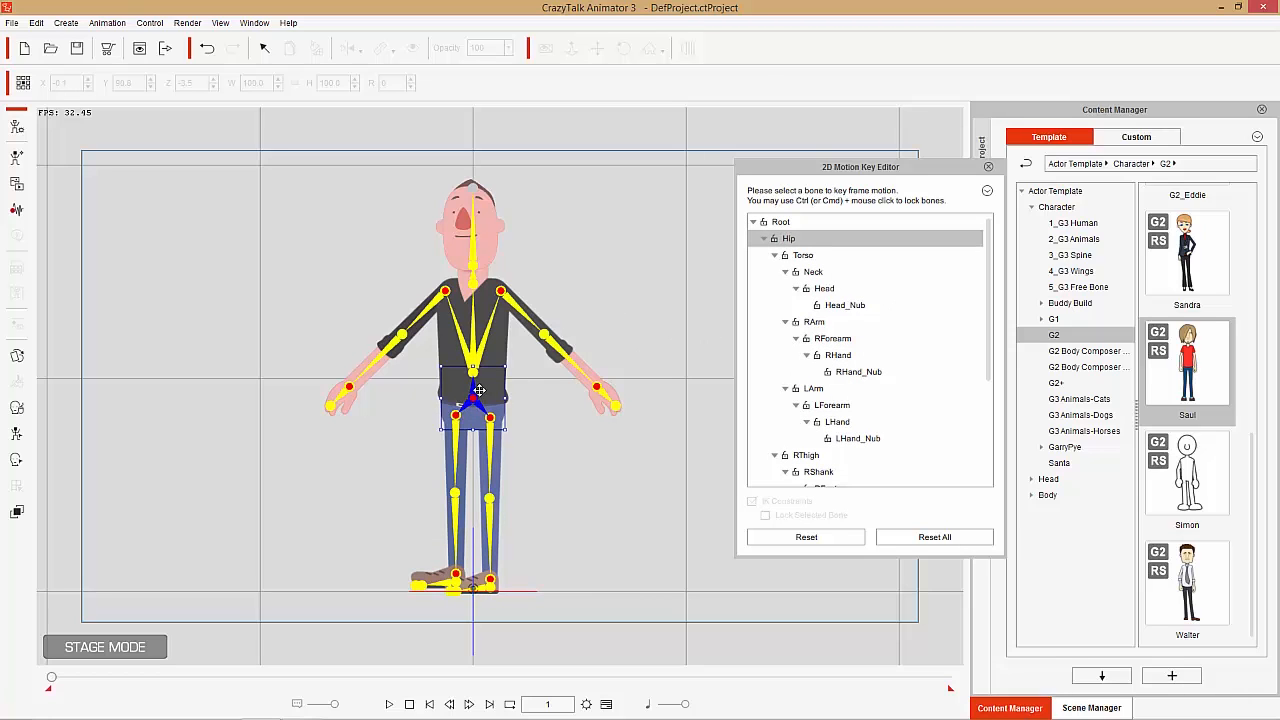
mouse_move(472, 388)
mouse_down()
mouse_move(480, 380)
mouse_move(434, 349)
mouse_move(469, 349)
mouse_move(442, 365)
mouse_move(478, 383)
mouse_up()
key(ctrl+z)
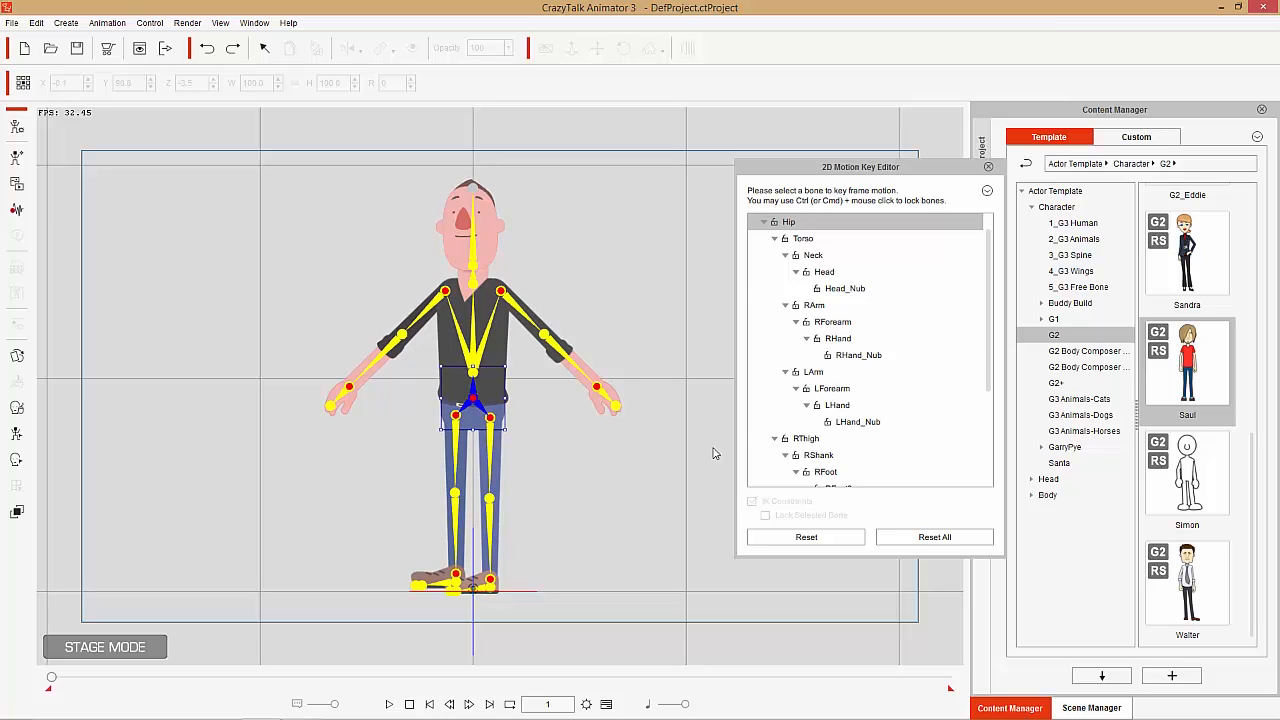
Lock the LFoot and RFoot bones, and move the Hip bone down and sideways so the knees bend
click(492, 582)
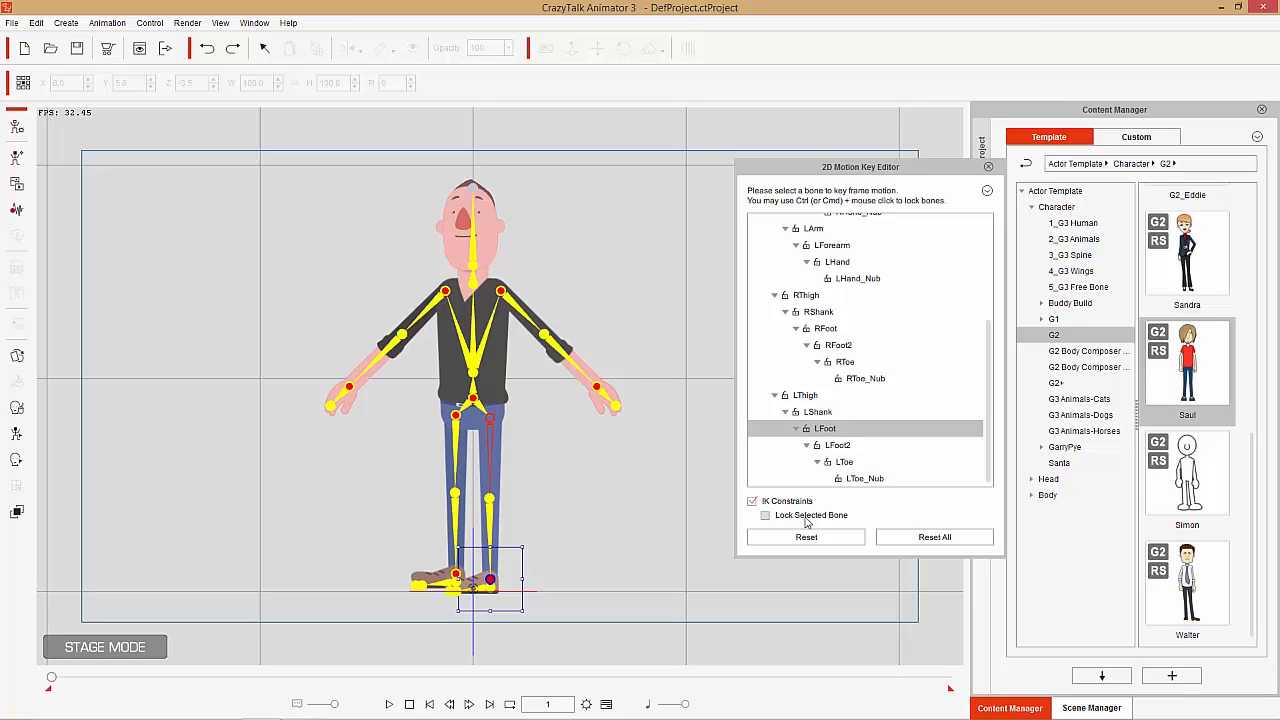
click(766, 515)
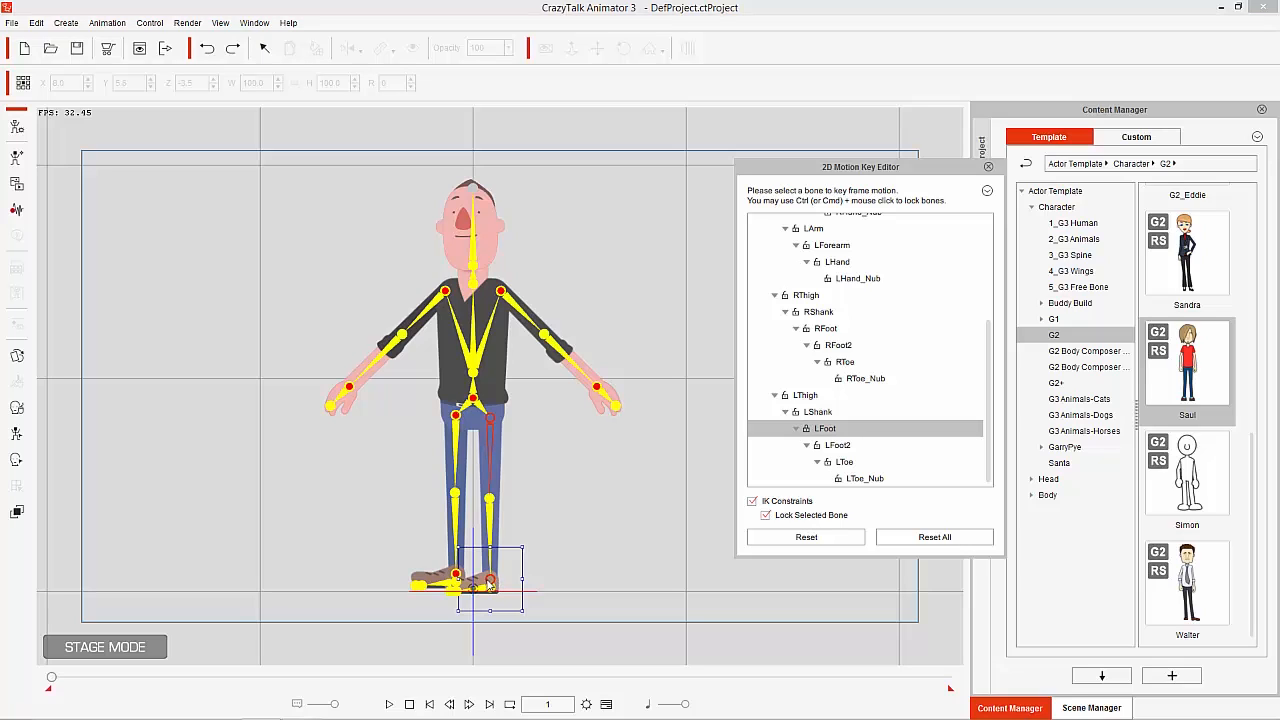
click(840, 331)
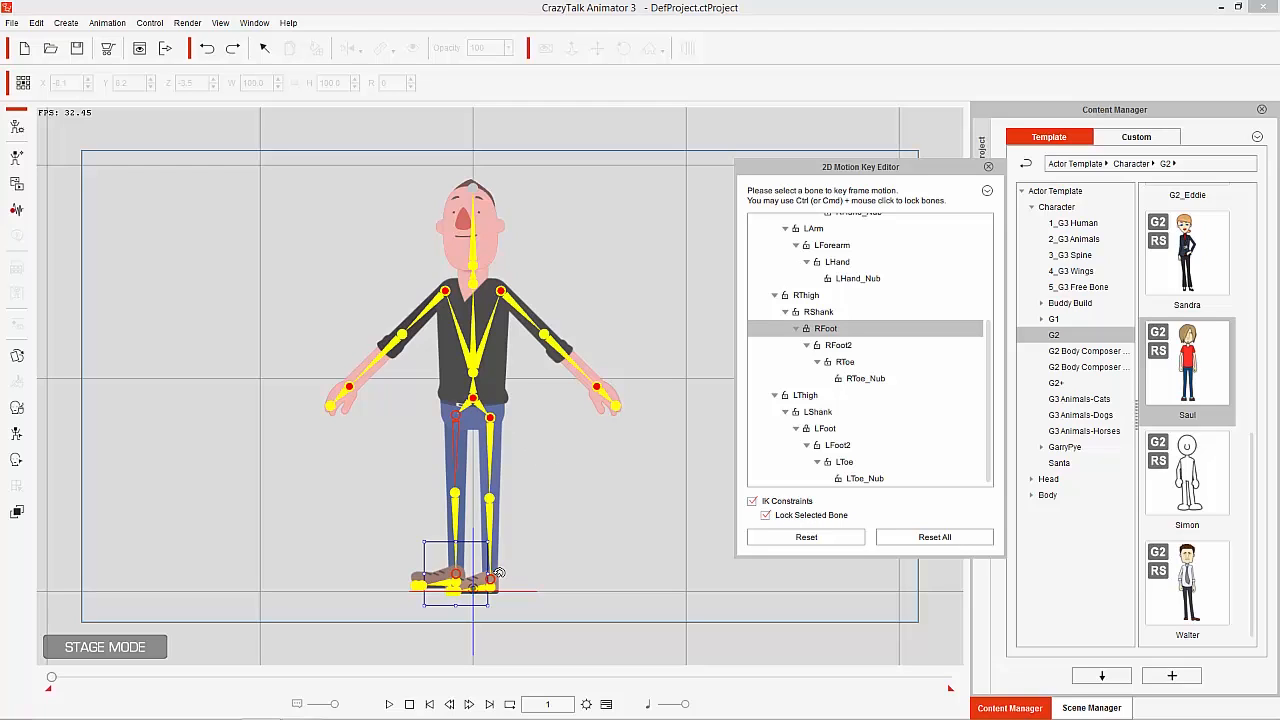
click(474, 392)
mouse_move(474, 390)
mouse_down()
mouse_move(460, 372)
mouse_move(458, 428)
mouse_move(474, 422)
mouse_move(452, 430)
mouse_move(458, 450)
mouse_move(443, 400)
mouse_move(400, 429)
mouse_move(423, 414)
mouse_move(422, 434)
mouse_move(480, 432)
mouse_move(443, 425)
mouse_move(455, 465)
mouse_move(423, 422)
mouse_move(434, 430)
mouse_move(453, 402)
mouse_up()
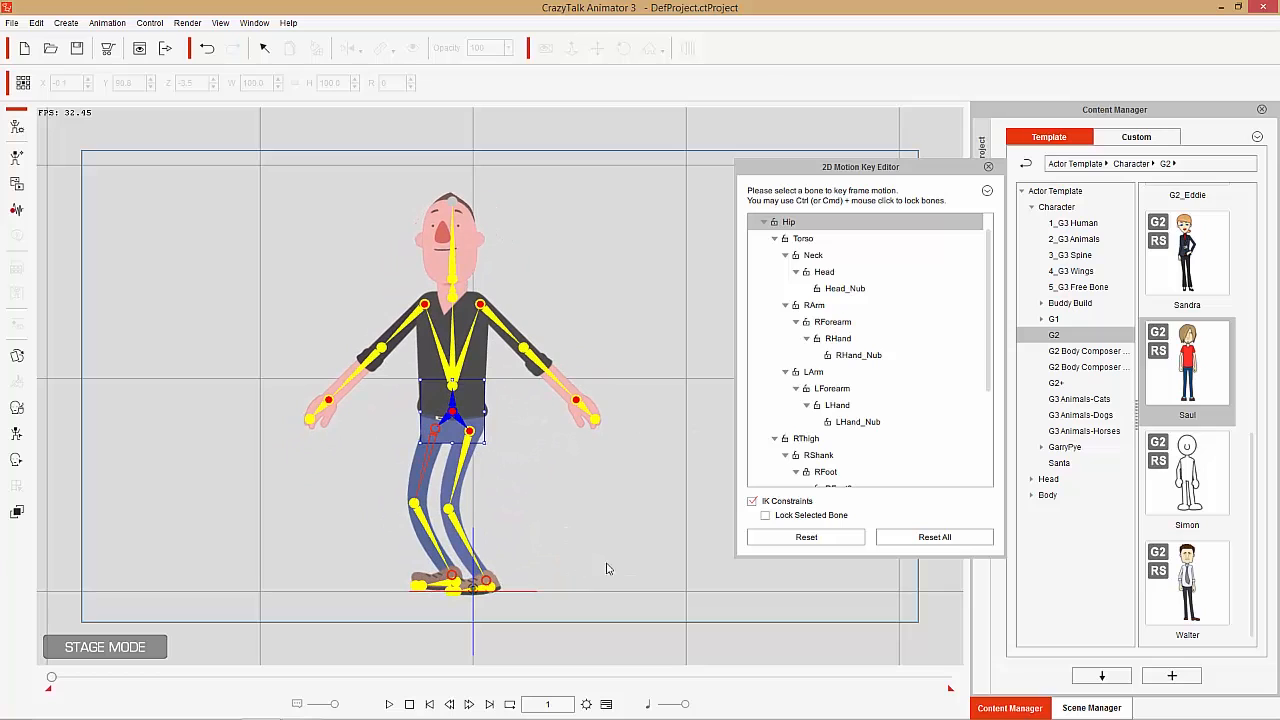
Raise the right hand to about head height by moving the RHand bone, and lock that bone
click(327, 388)
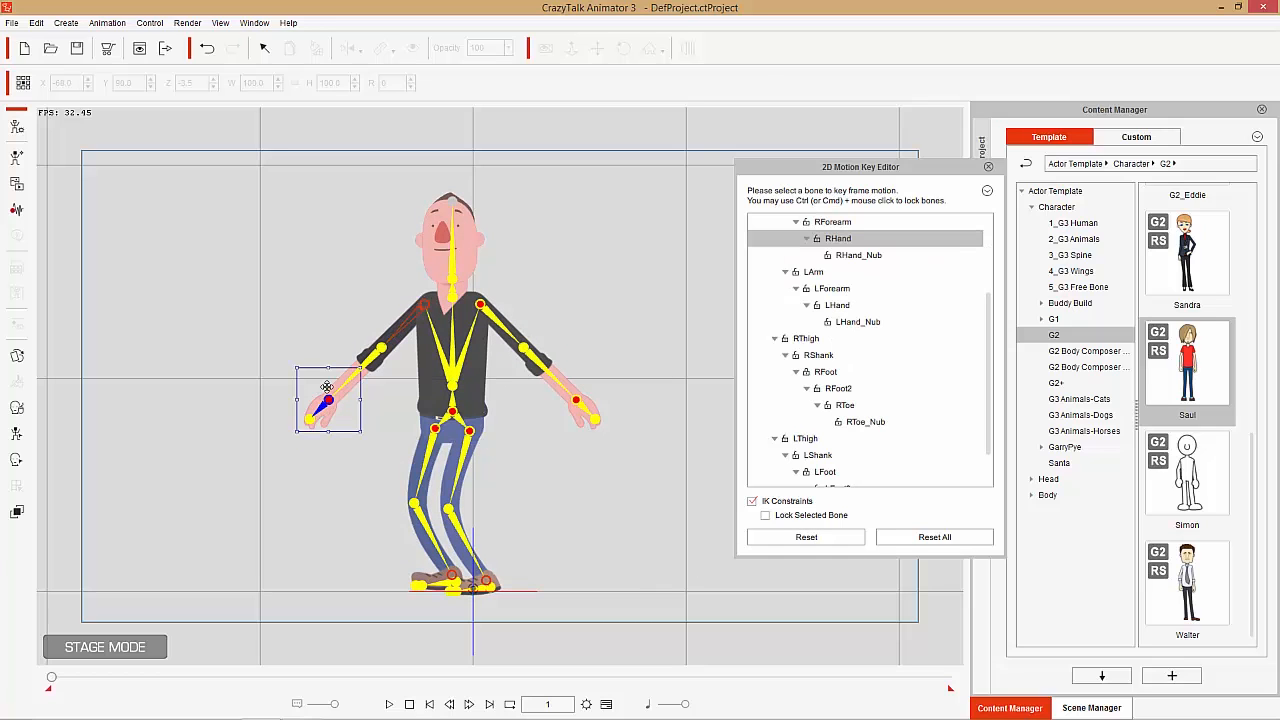
drag(322, 406, 344, 246)
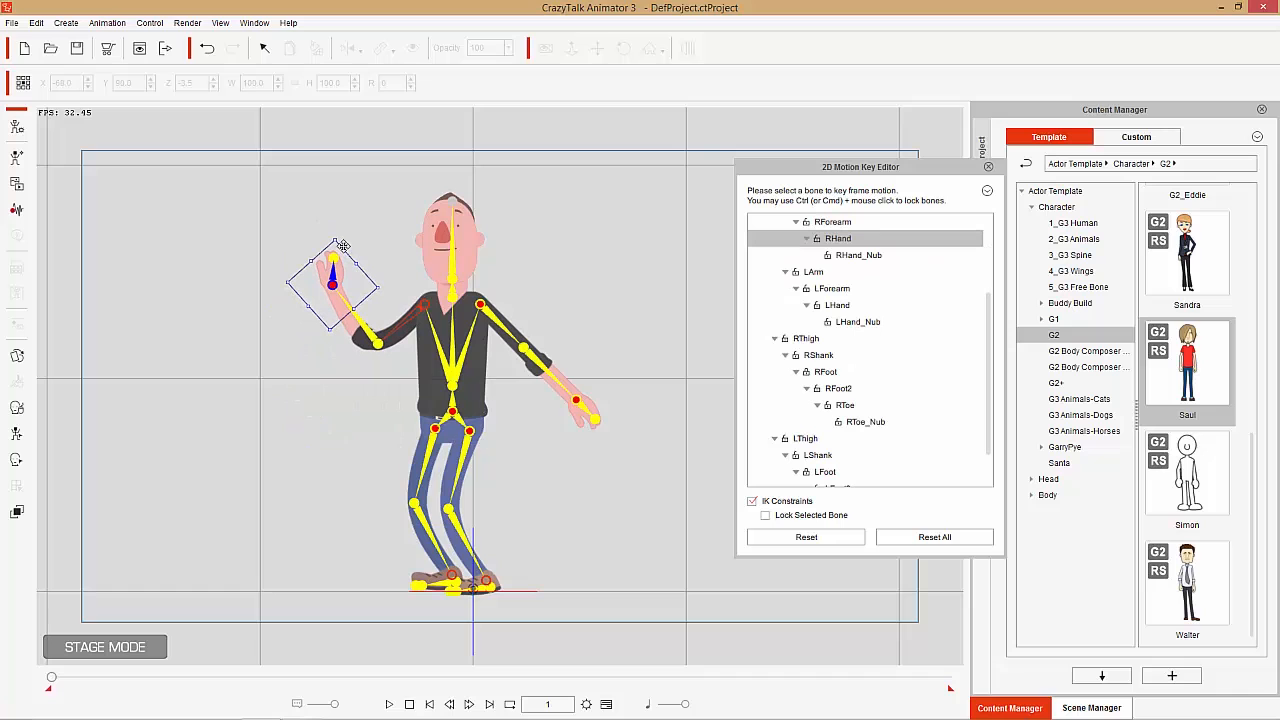
click(800, 519)
Lower the Hip bone with the right hand and both feet locked, and reset all bones to the default pose
click(451, 412)
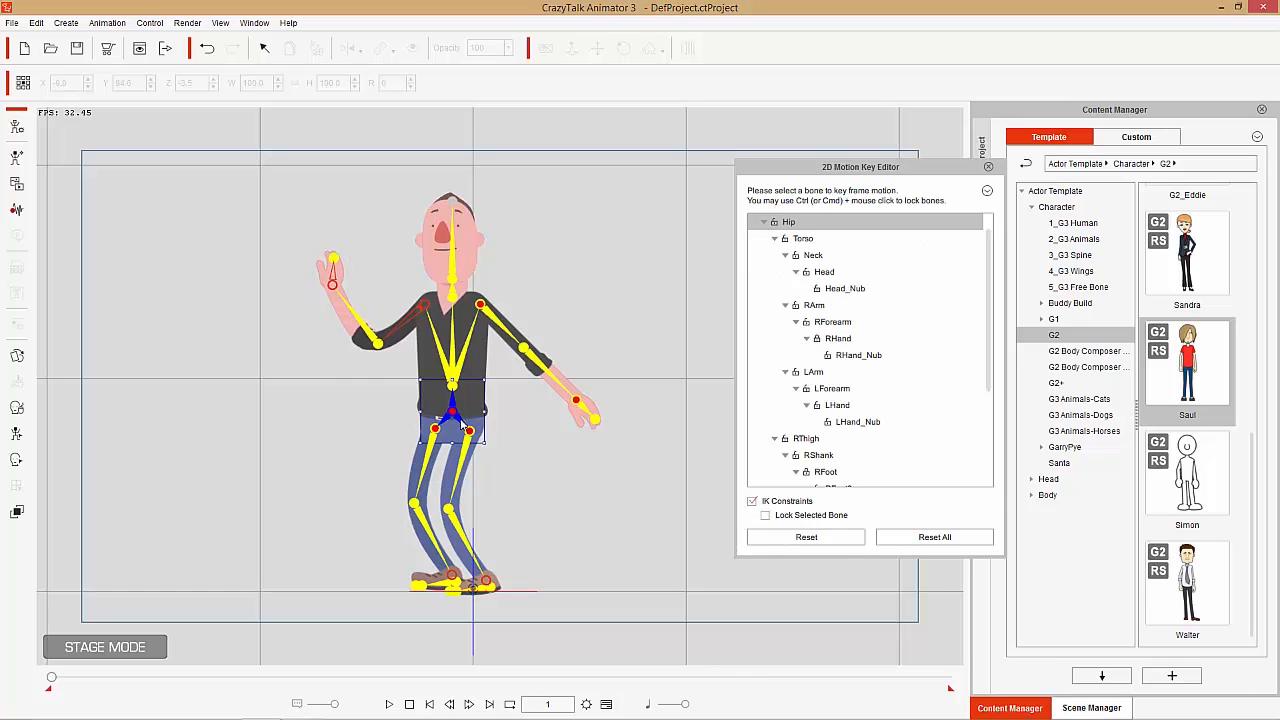
mouse_move(449, 414)
mouse_down()
mouse_move(462, 404)
mouse_move(450, 424)
mouse_move(466, 428)
mouse_move(445, 430)
mouse_move(474, 421)
mouse_move(448, 433)
mouse_move(481, 423)
mouse_move(448, 426)
mouse_up()
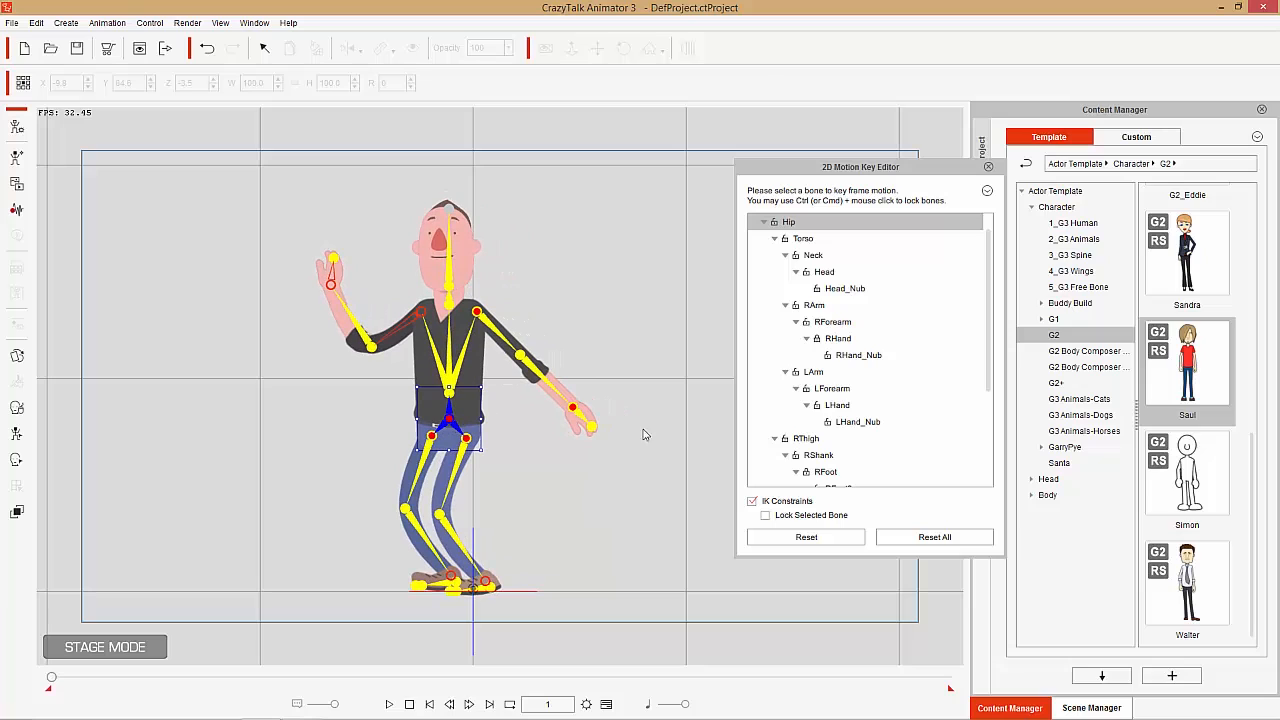
click(933, 538)
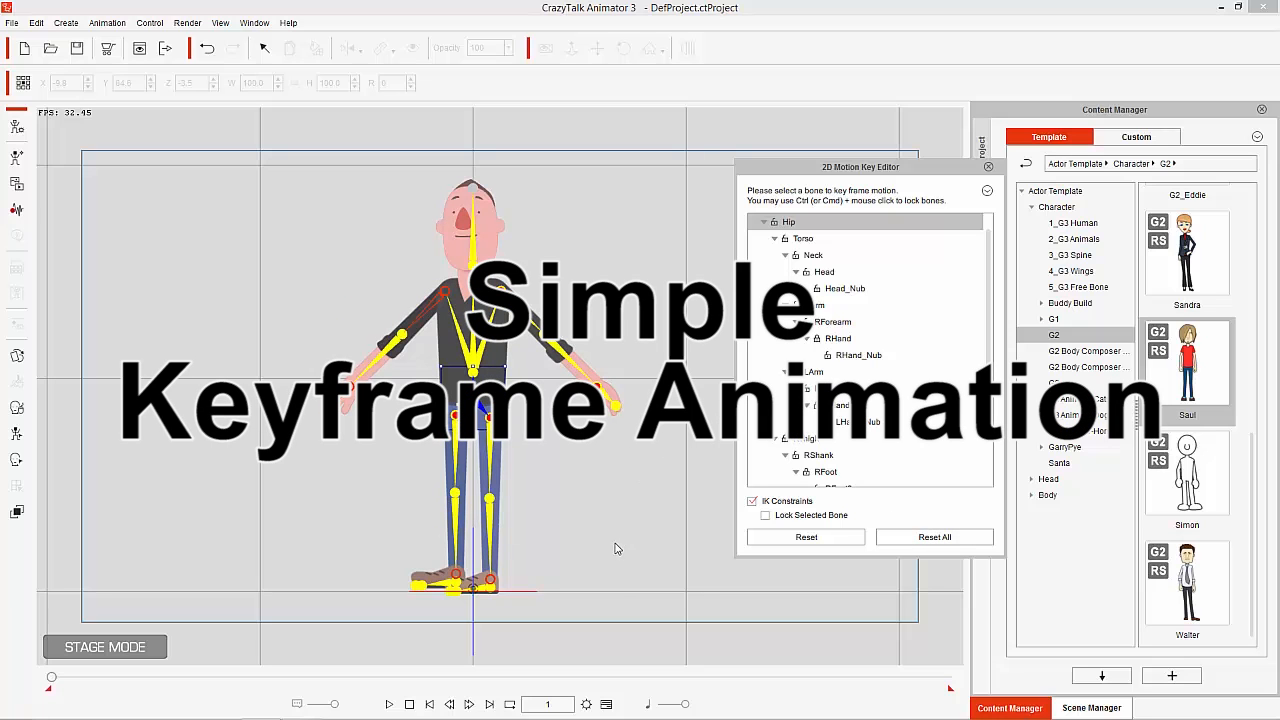
Open the Timeline, select the RForearm and RThigh bones, and look through the individual bone tracks
click(606, 704)
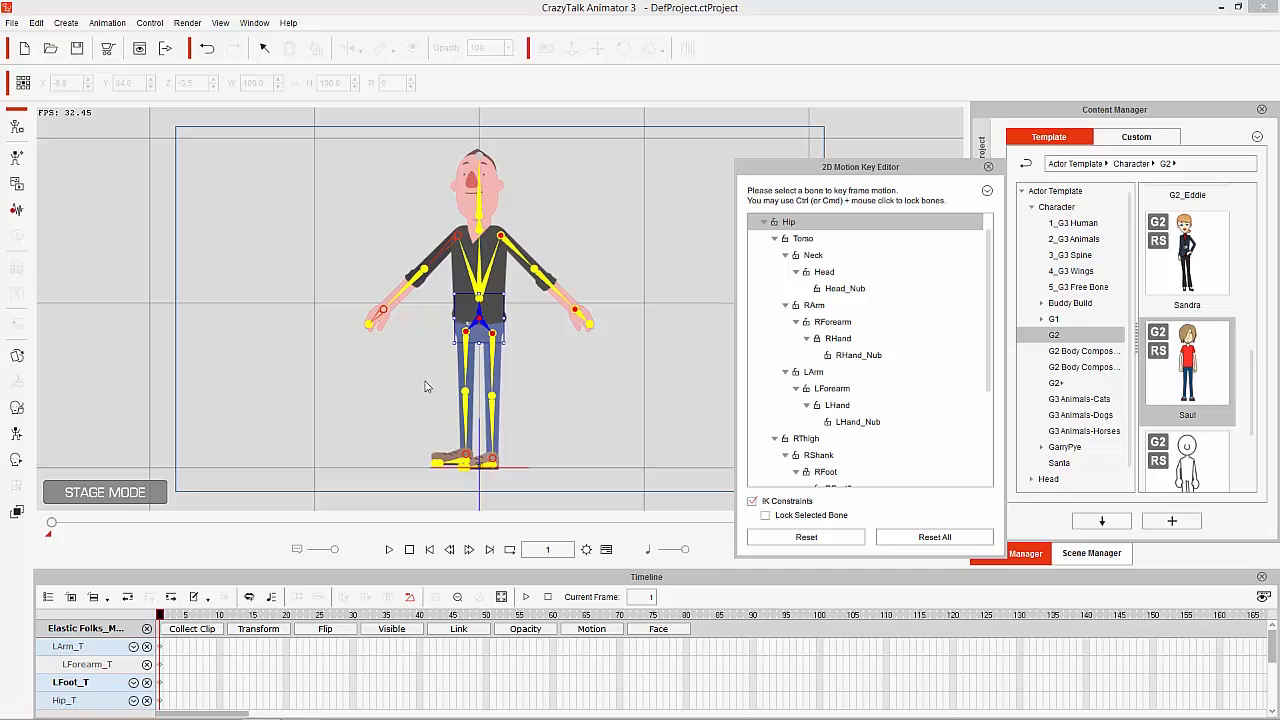
click(418, 285)
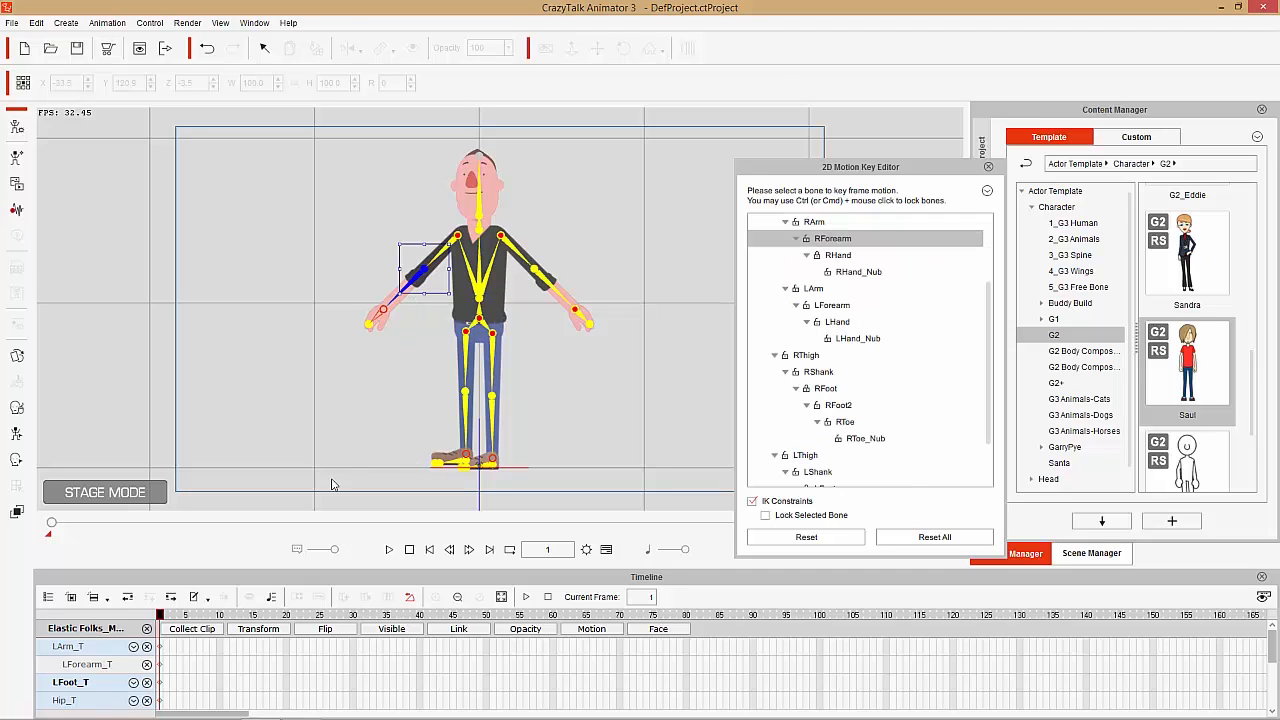
click(474, 350)
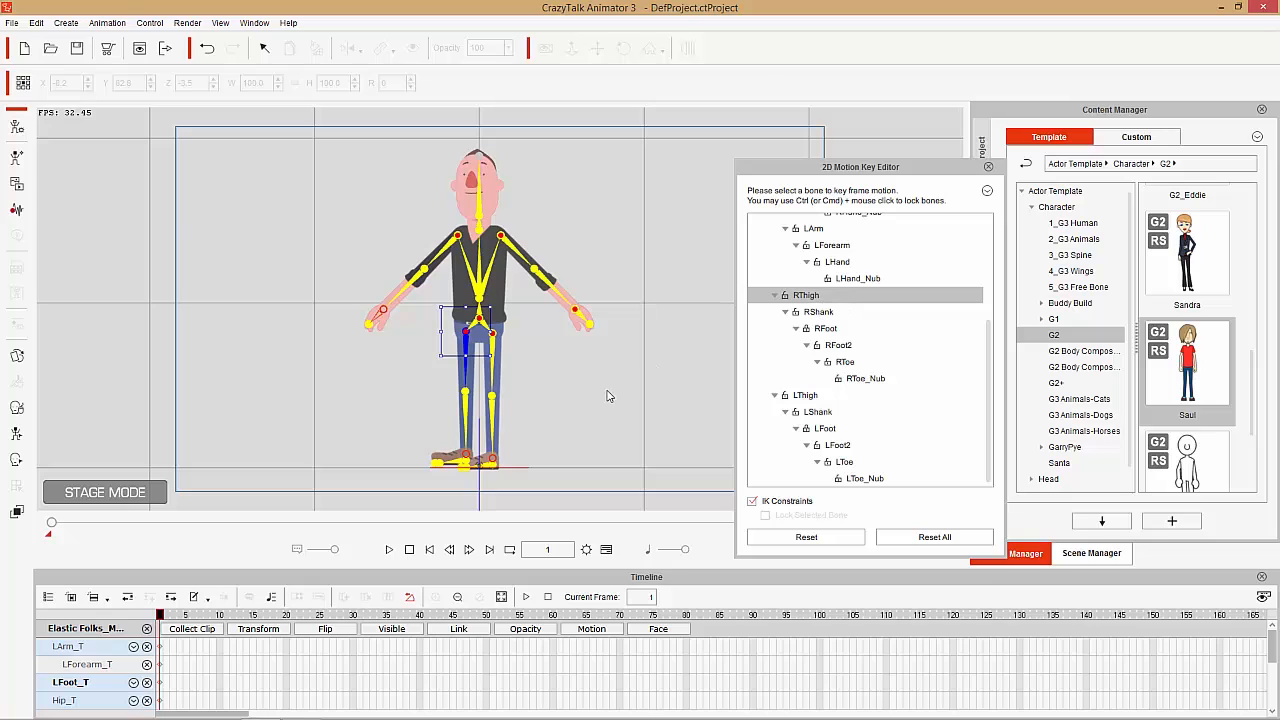
scroll(299, 672, down, 5)
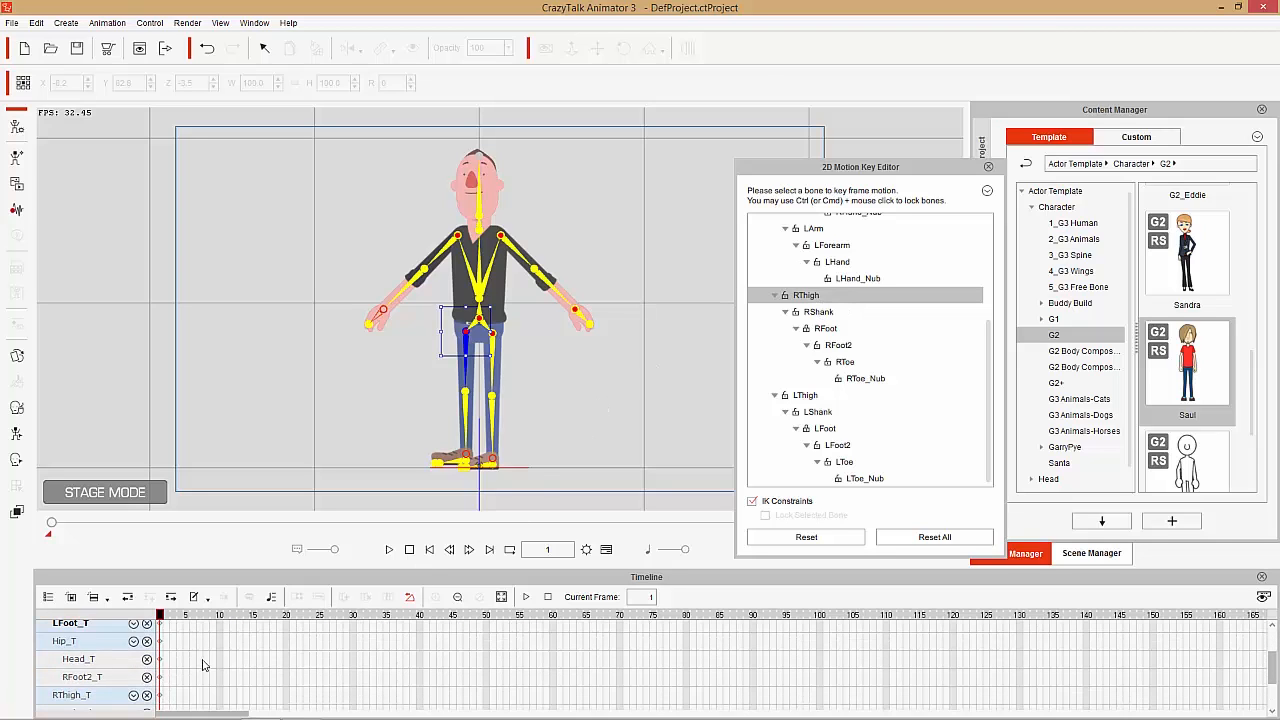
scroll(190, 665, up, 5)
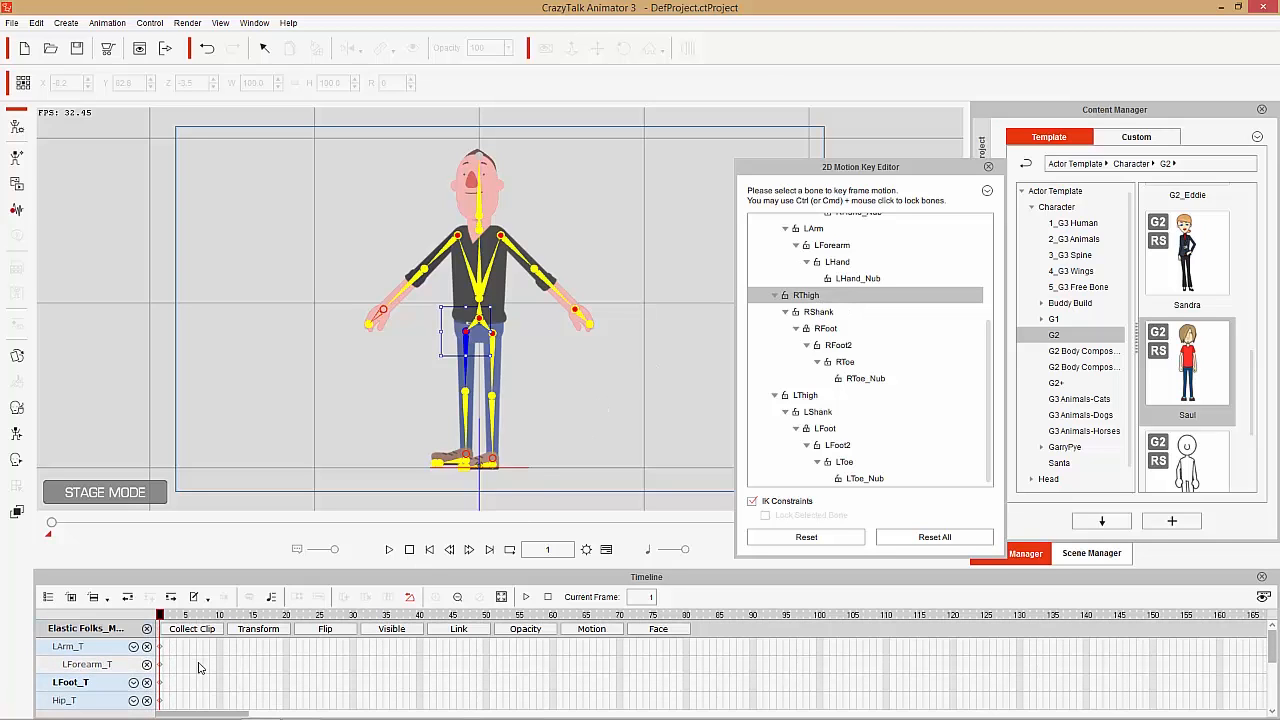
Show the character's Motion track with its sub-tracks in the timeline, and move the playhead to frame 20
click(580, 630)
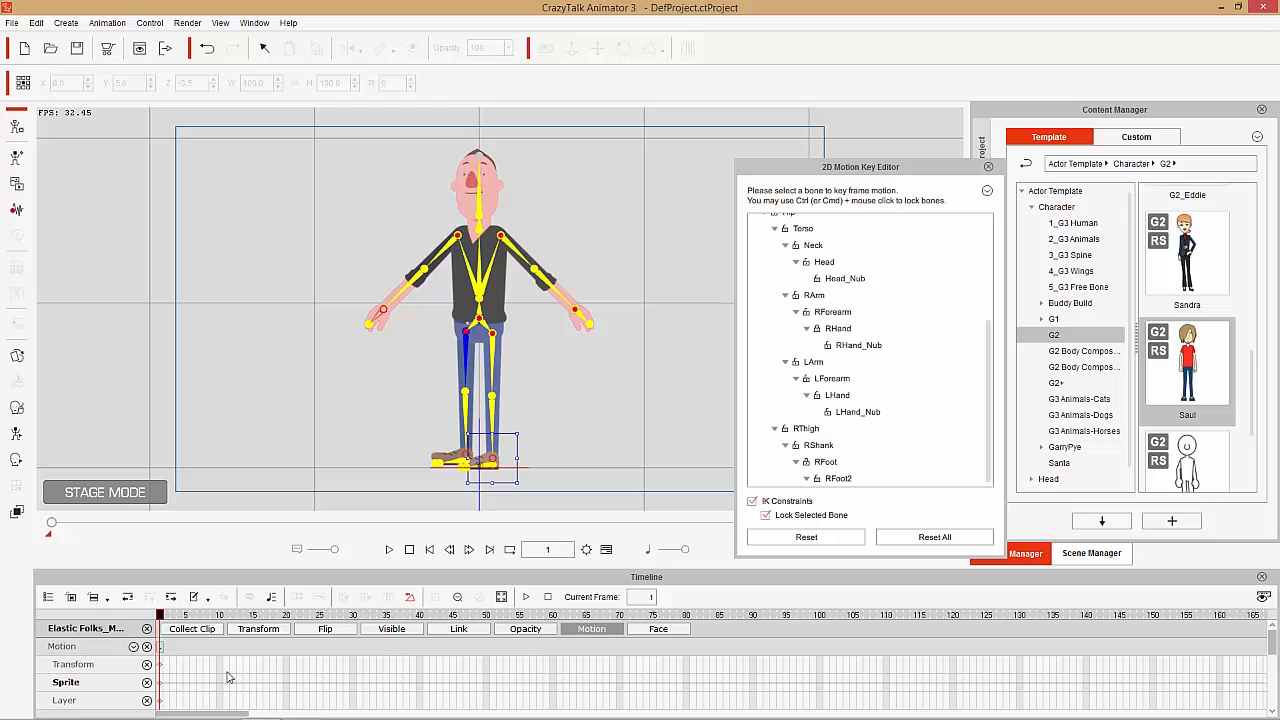
scroll(226, 677, down, 3)
scroll(263, 666, up, 3)
click(291, 616)
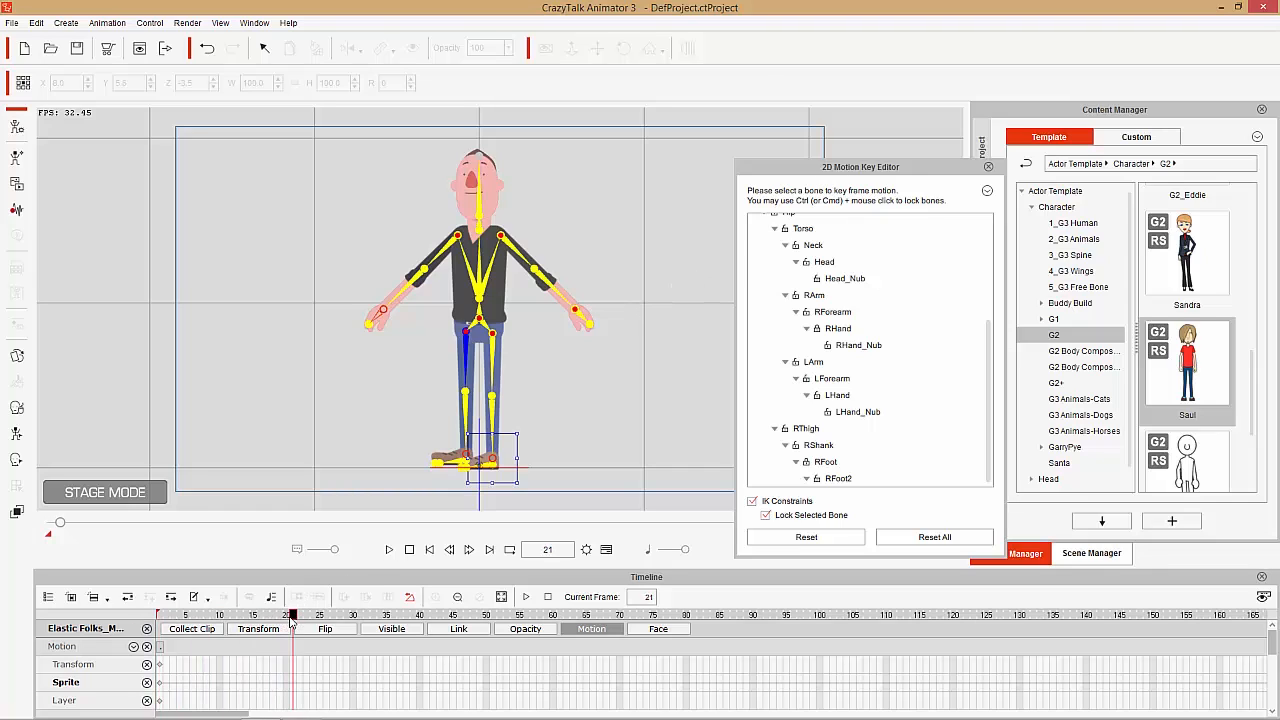
drag(291, 616, 285, 622)
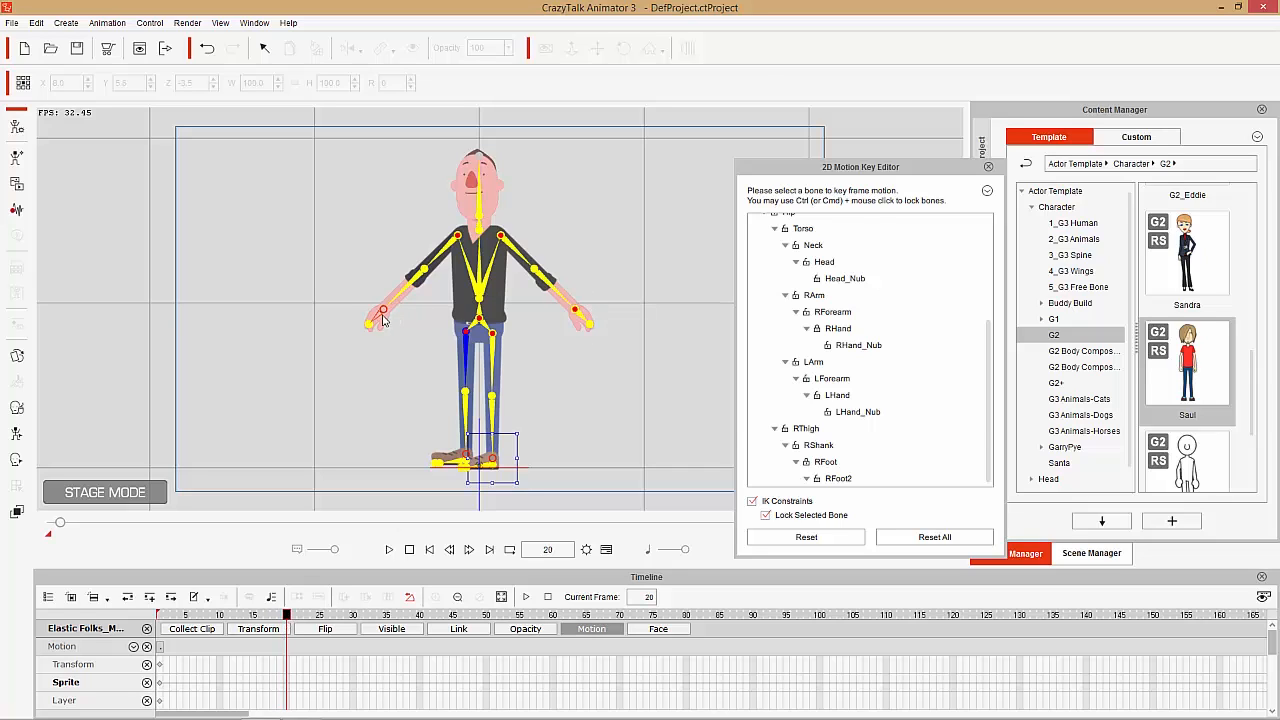
click(810, 518)
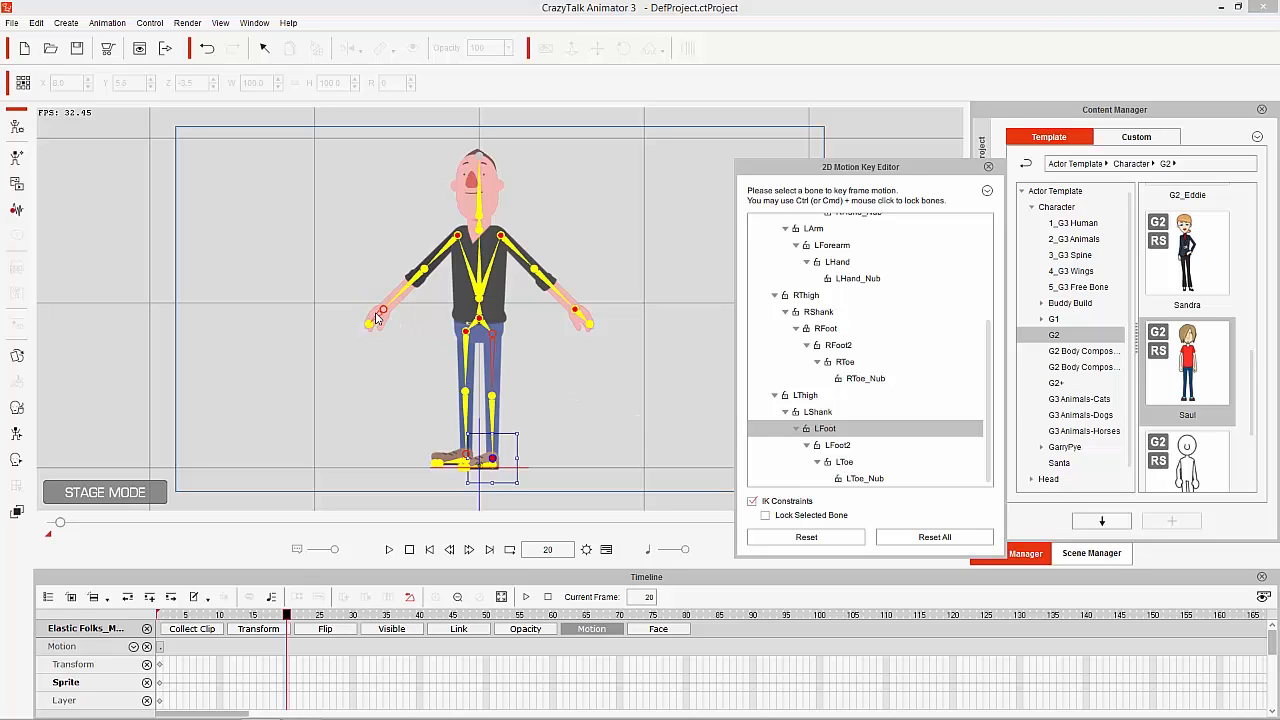
click(812, 516)
click(381, 318)
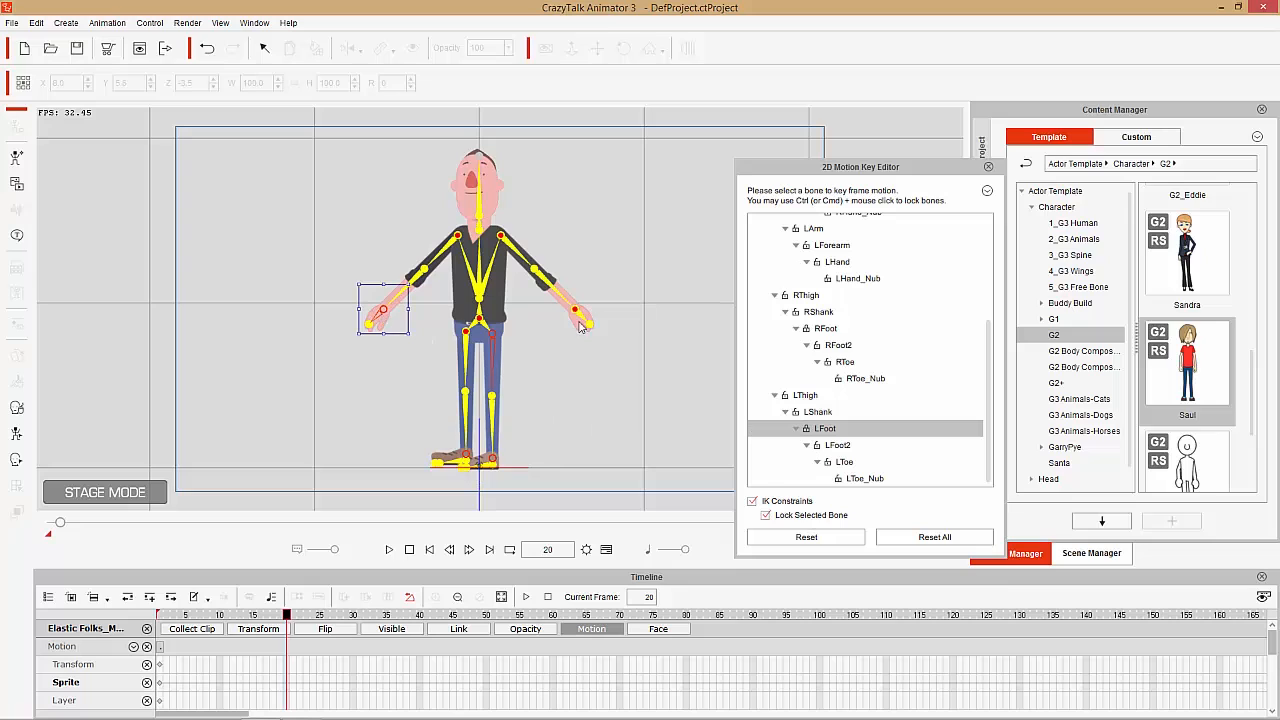
Unlock the RHand bone and raise the right hand beside the head at frame 20
drag(988, 336, 994, 220)
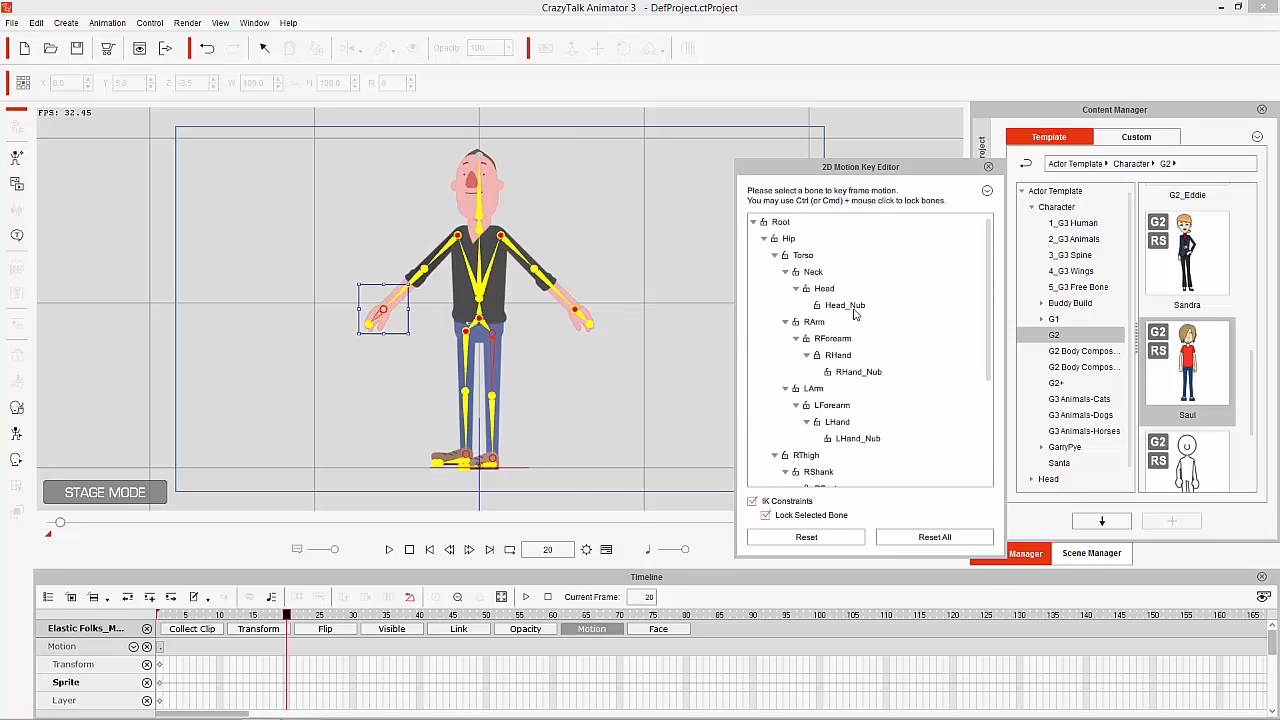
click(815, 322)
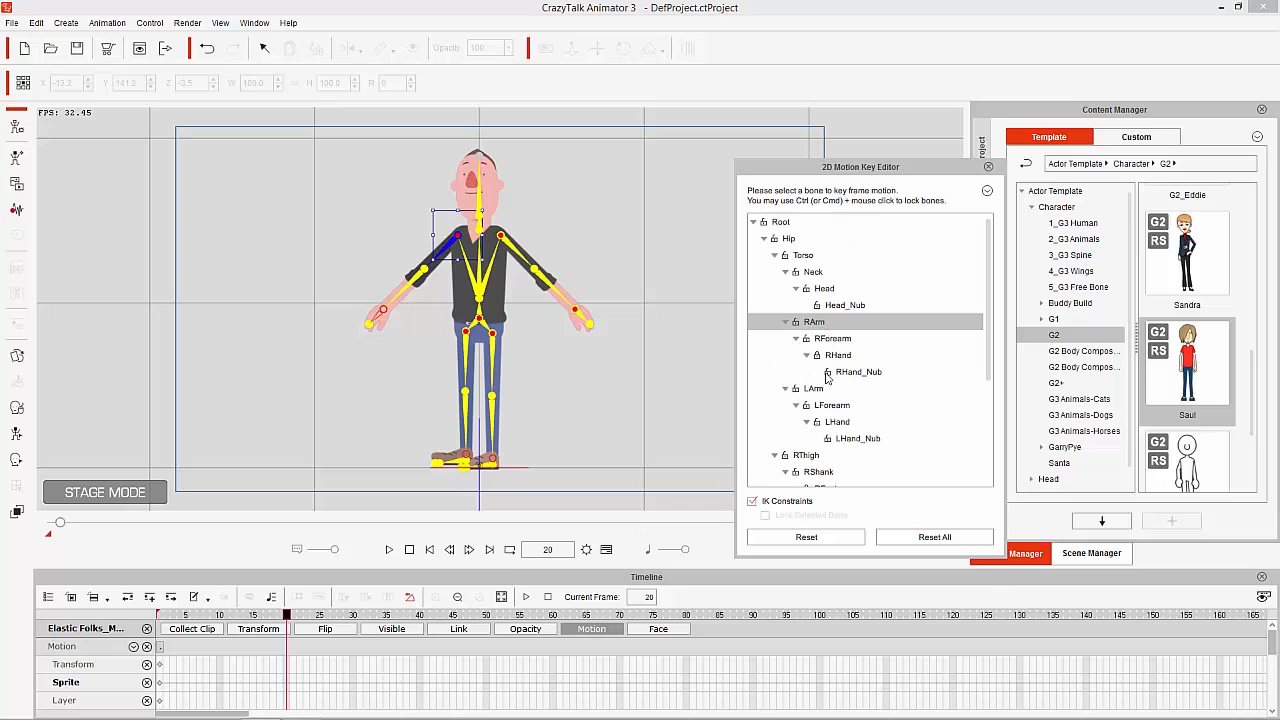
click(845, 356)
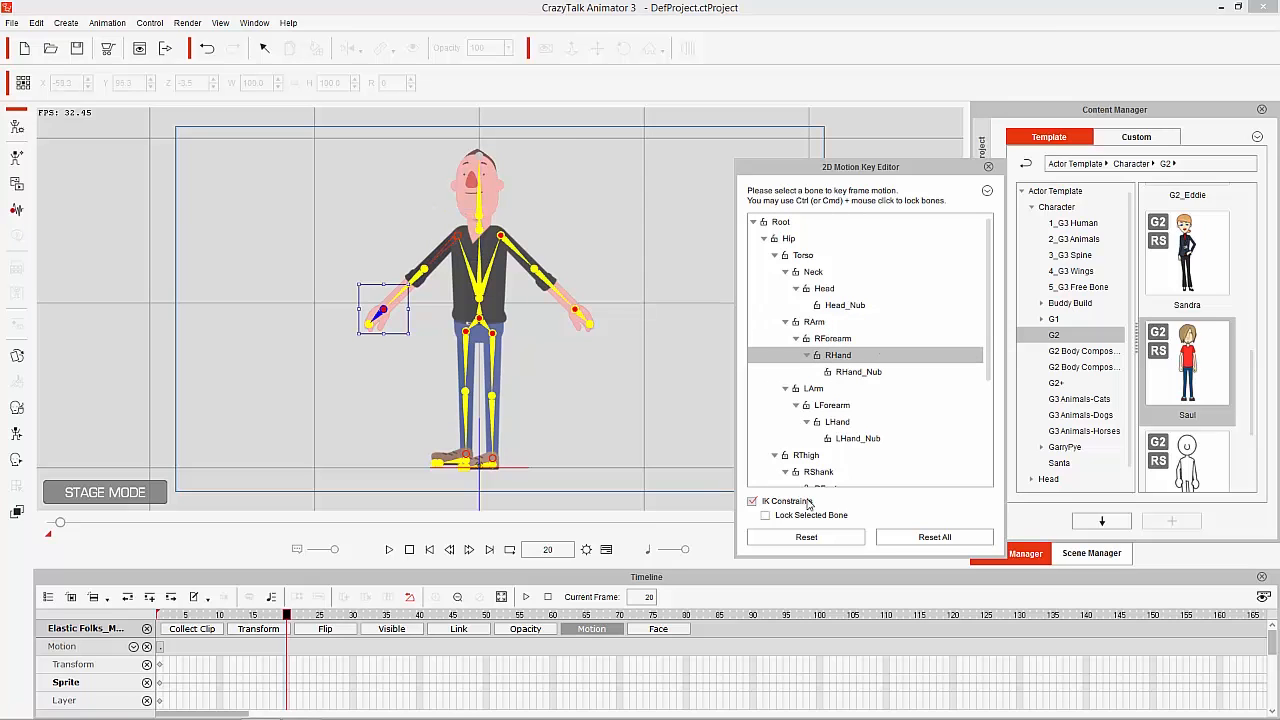
drag(381, 317, 425, 148)
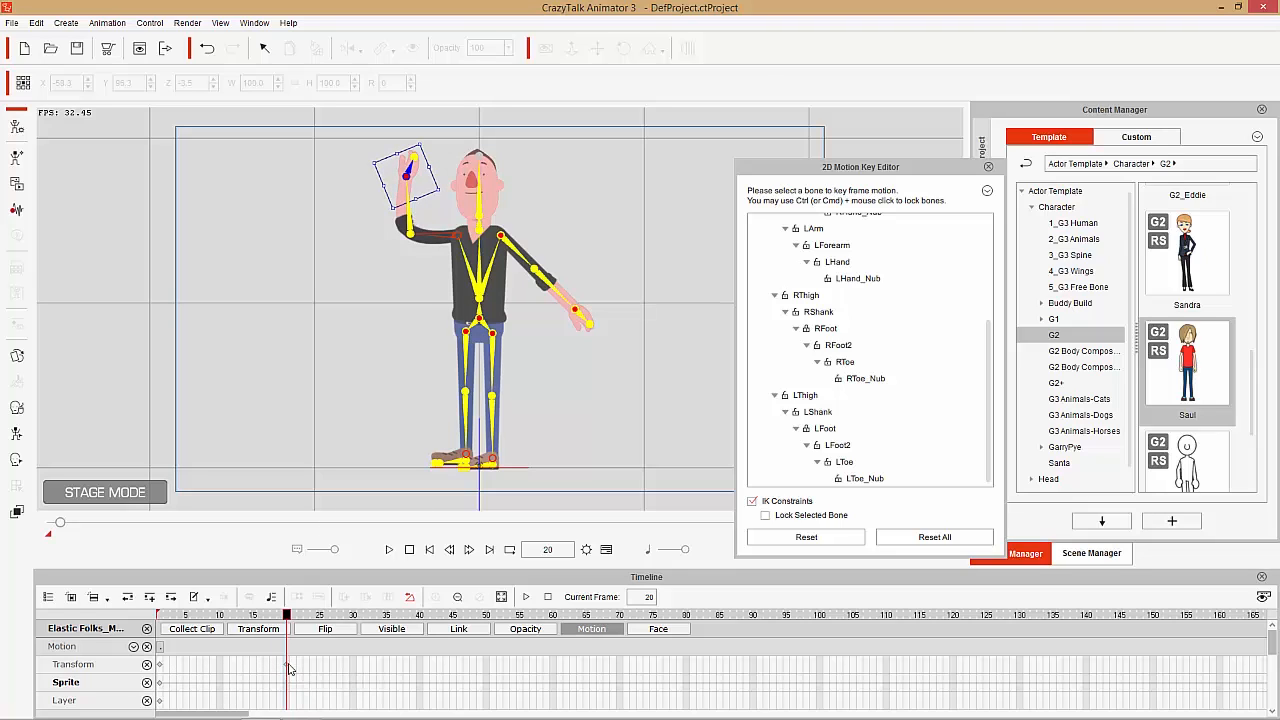
Hide the Motion track, and select the RFoot2 and RHand bones to show their own tracks in the timeline
click(589, 631)
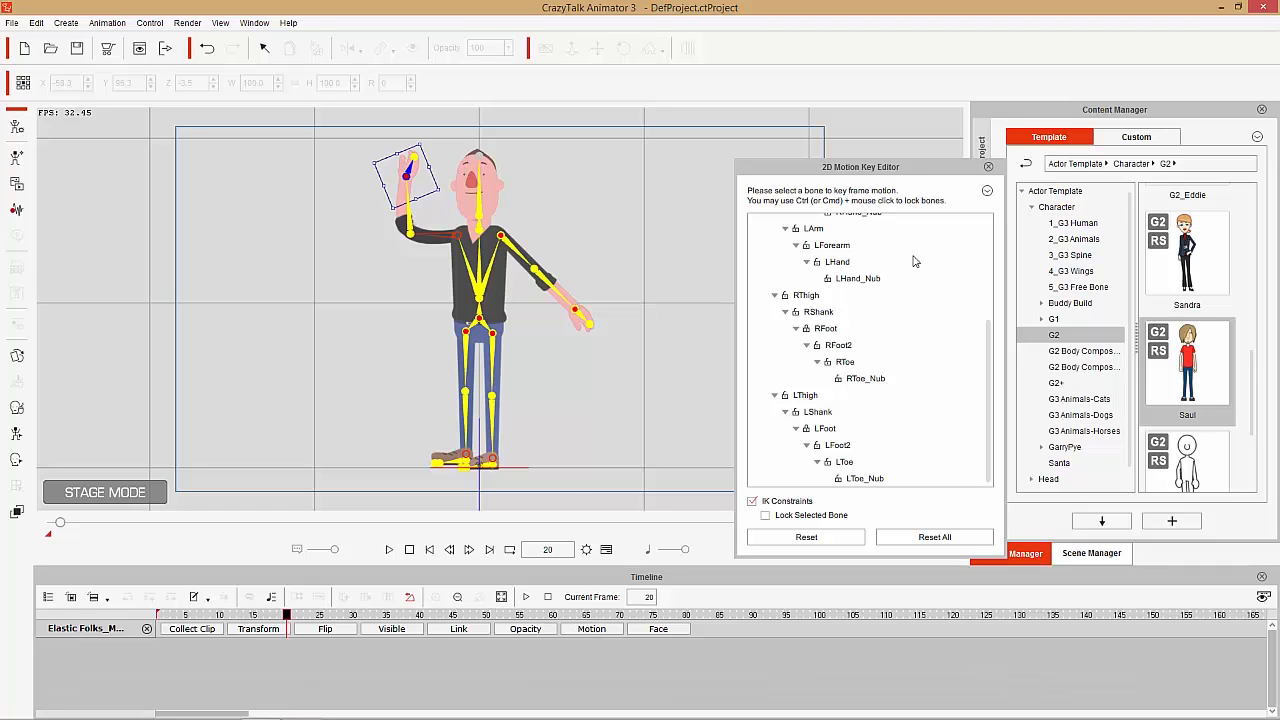
click(845, 352)
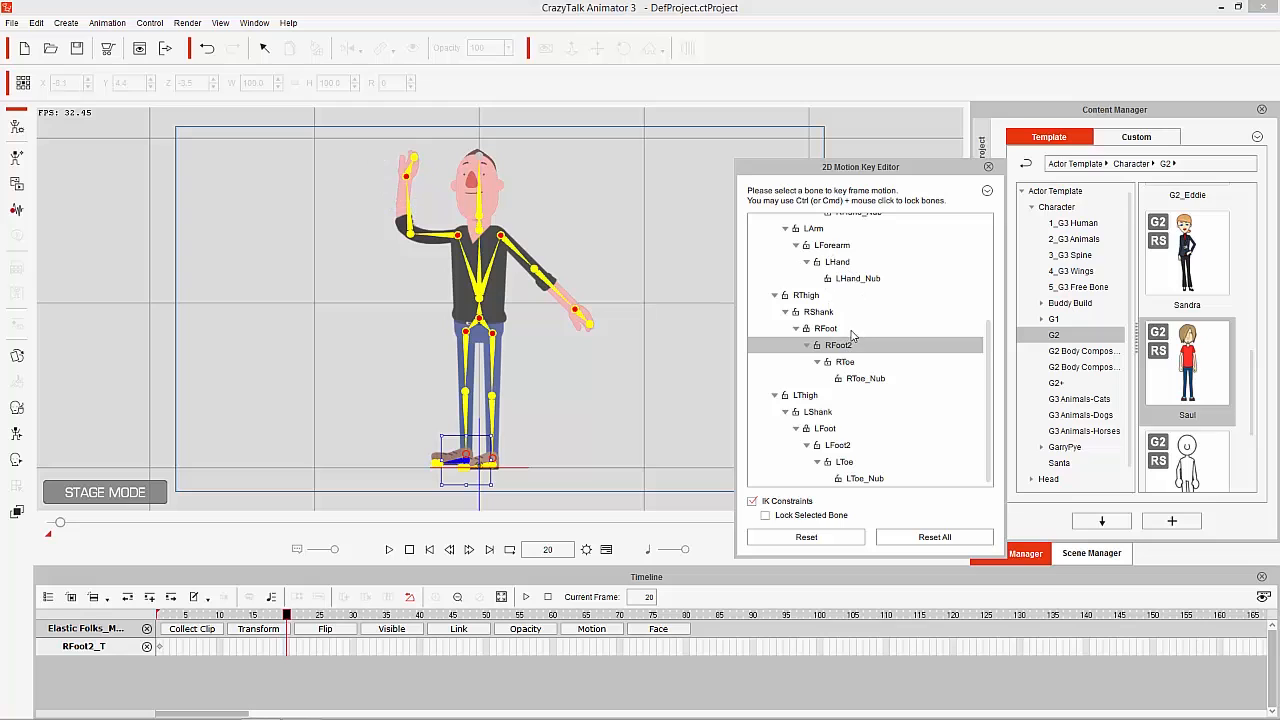
scroll(855, 336, up, 3)
click(837, 249)
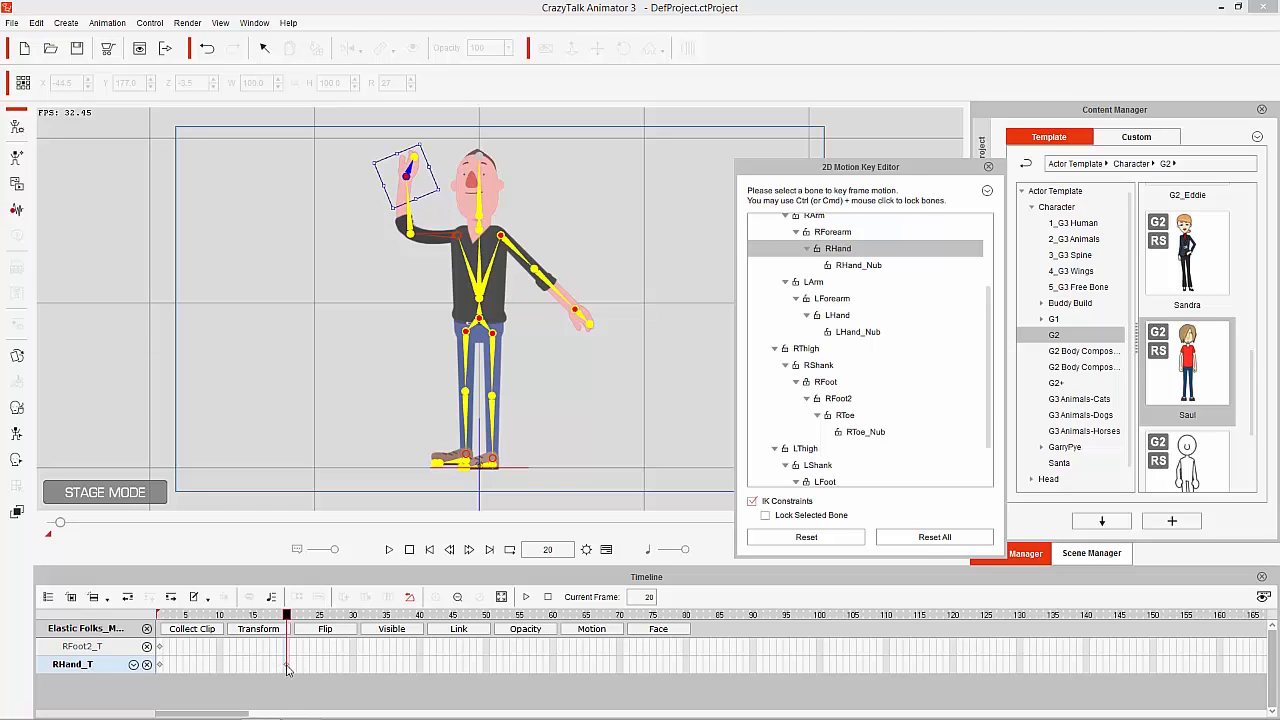
Show the LForearm bone's track, reselect the RHand bone, and close the LForearm_T track
click(830, 298)
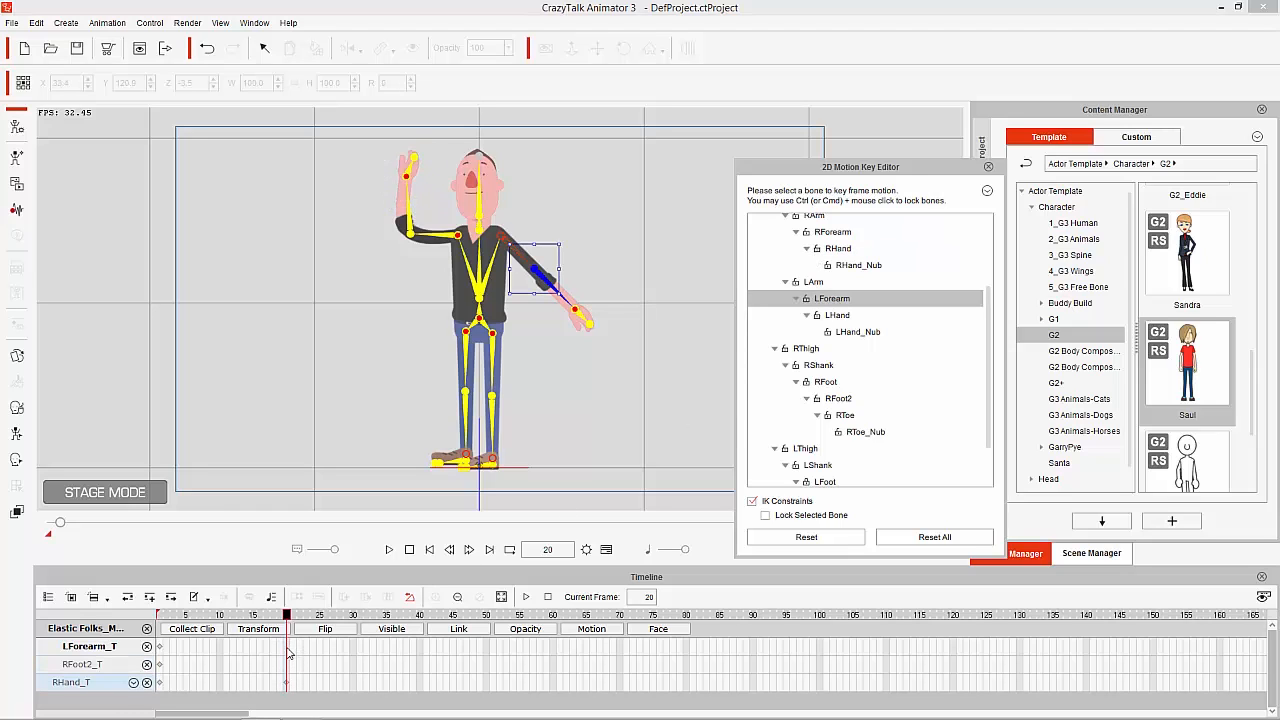
click(837, 248)
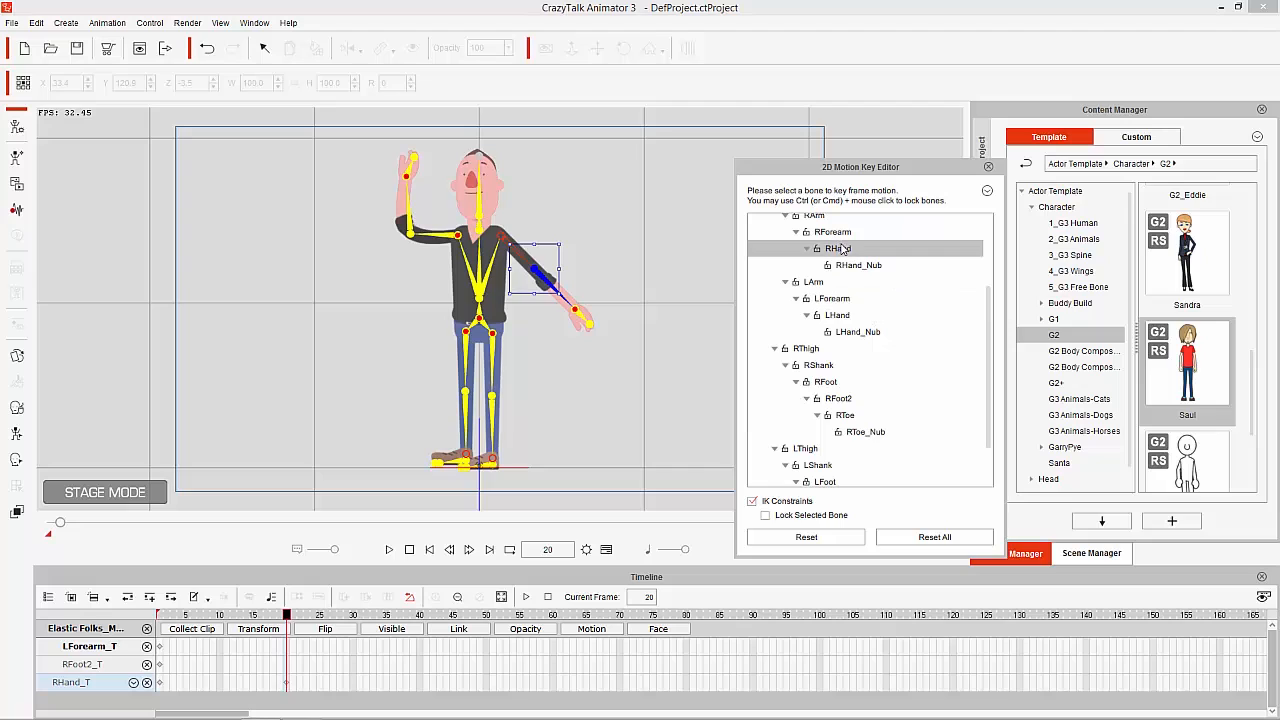
click(147, 646)
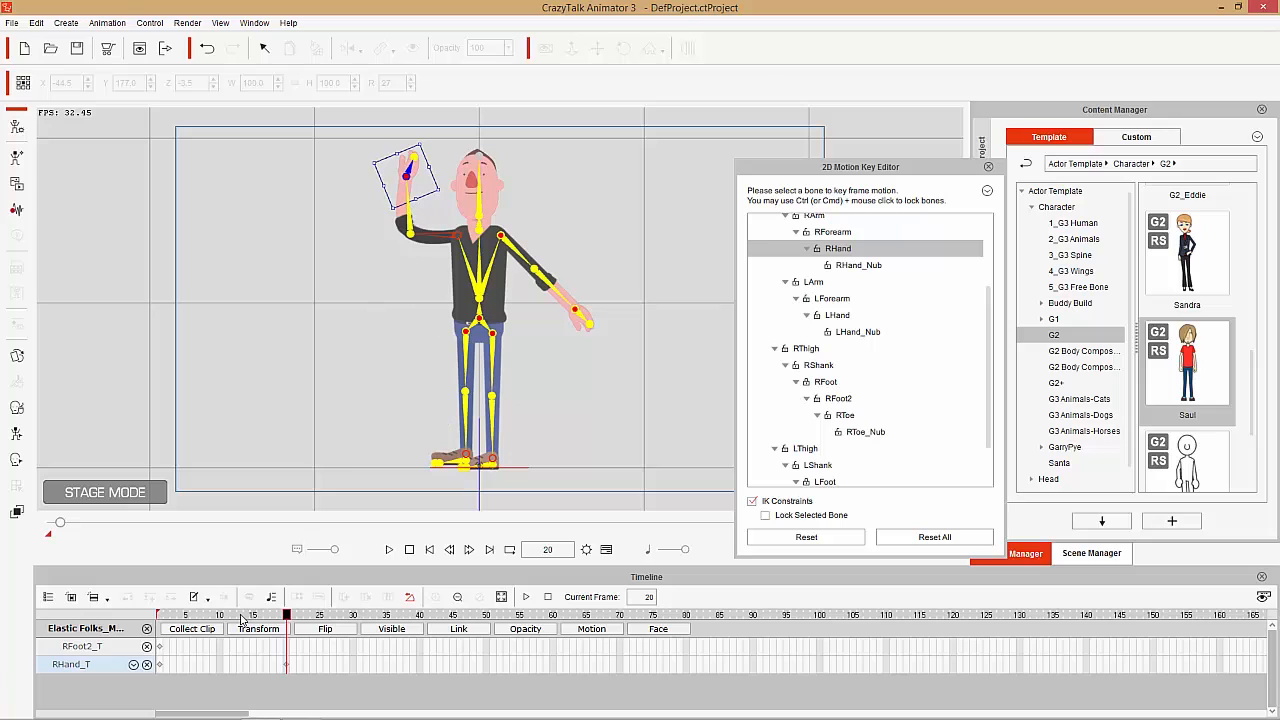
Return the playhead to the start of the timeline and play back the raised-hand animation
drag(240, 620, 157, 614)
key(space)
key(space)
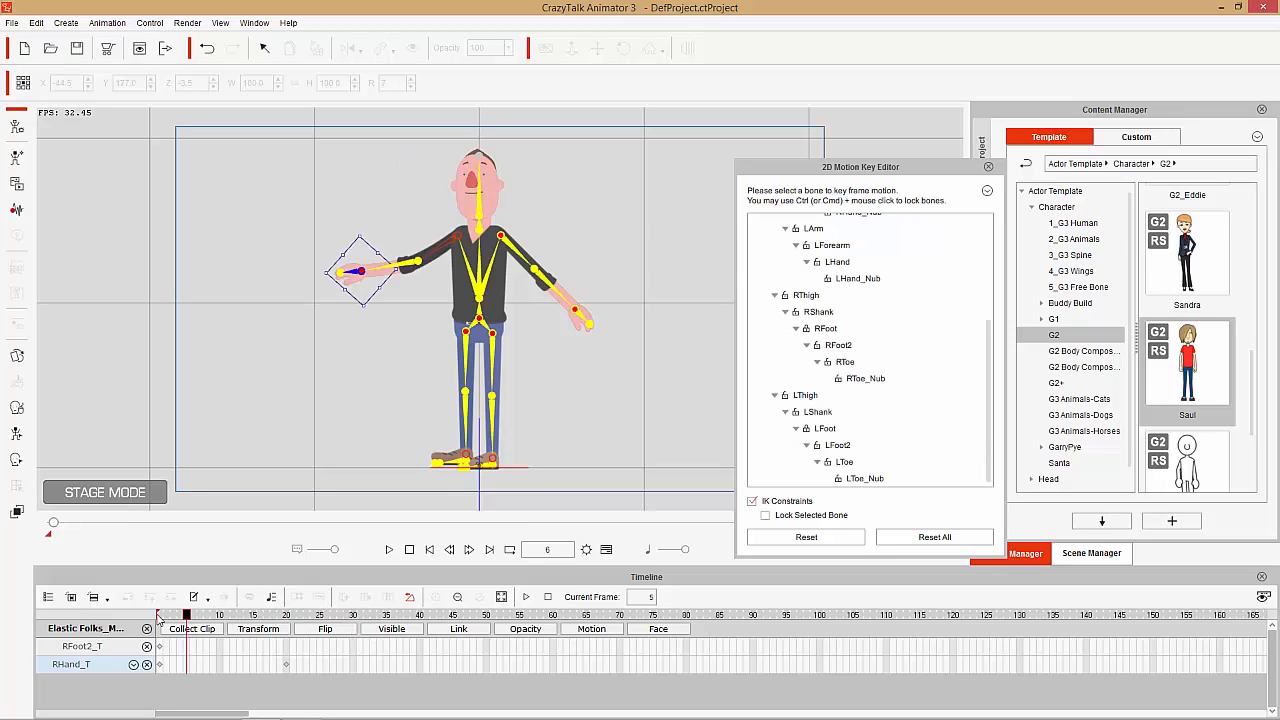
key(space)
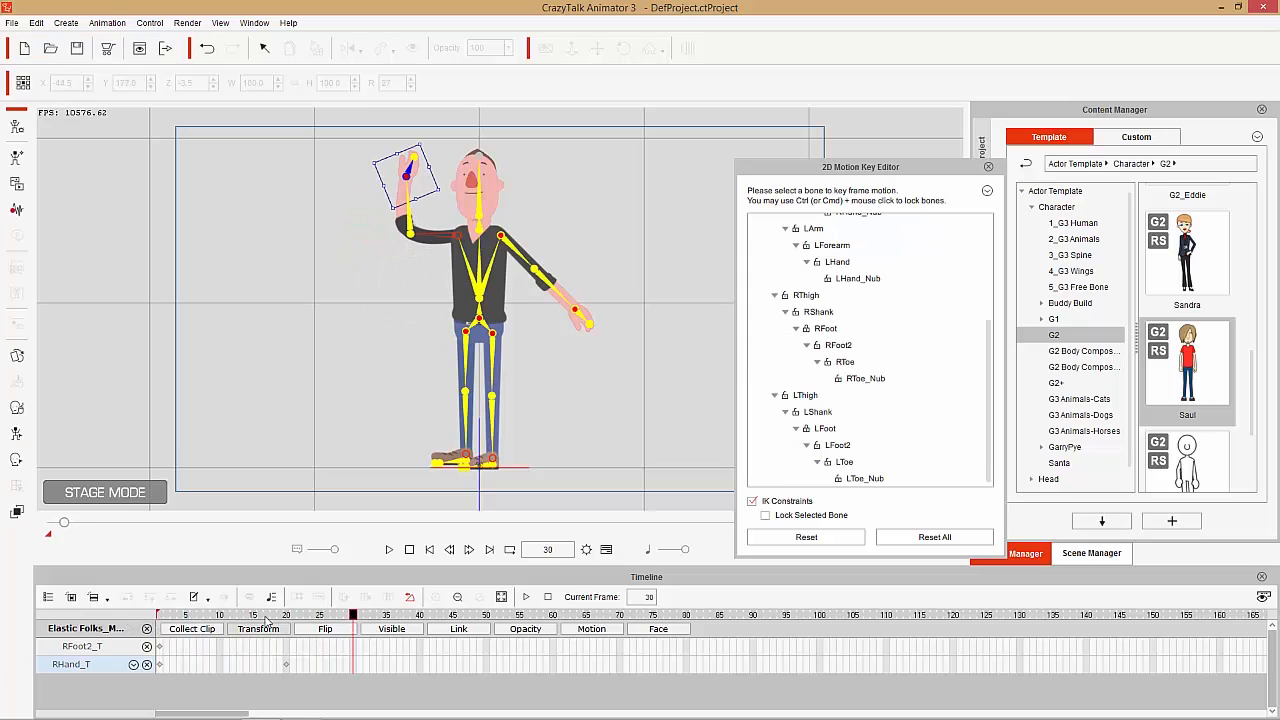
key(space)
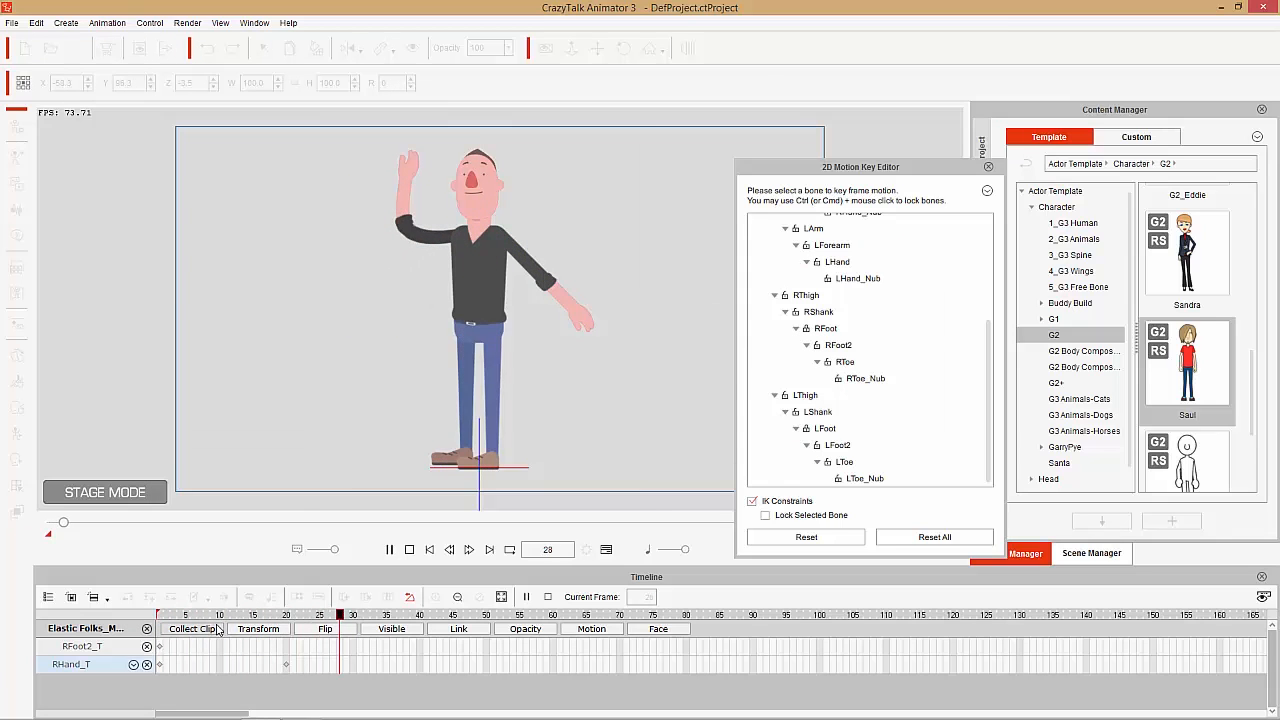
Replay the hand-raising motion from frame 1
drag(281, 614, 159, 614)
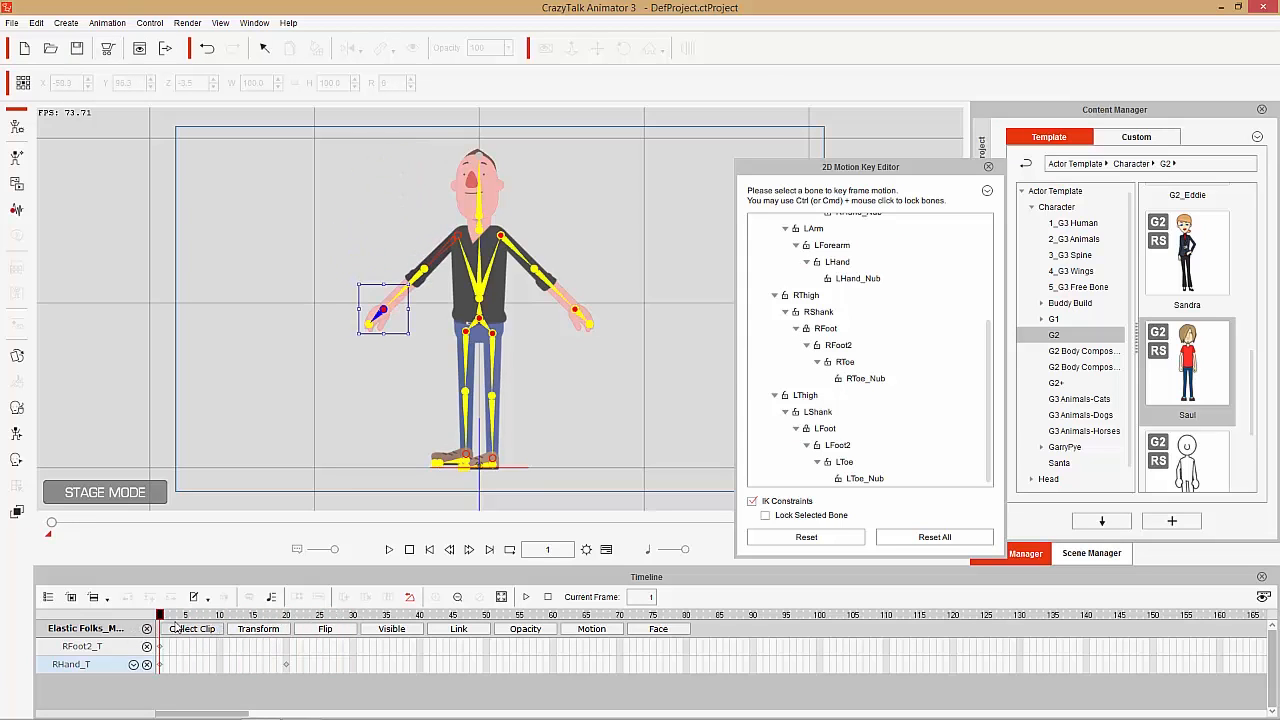
key(space)
key(space)
Rotate the RArm and LArm bones down beside the body at frame 1, and play back the arm motion
drag(220, 617, 127, 628)
click(446, 258)
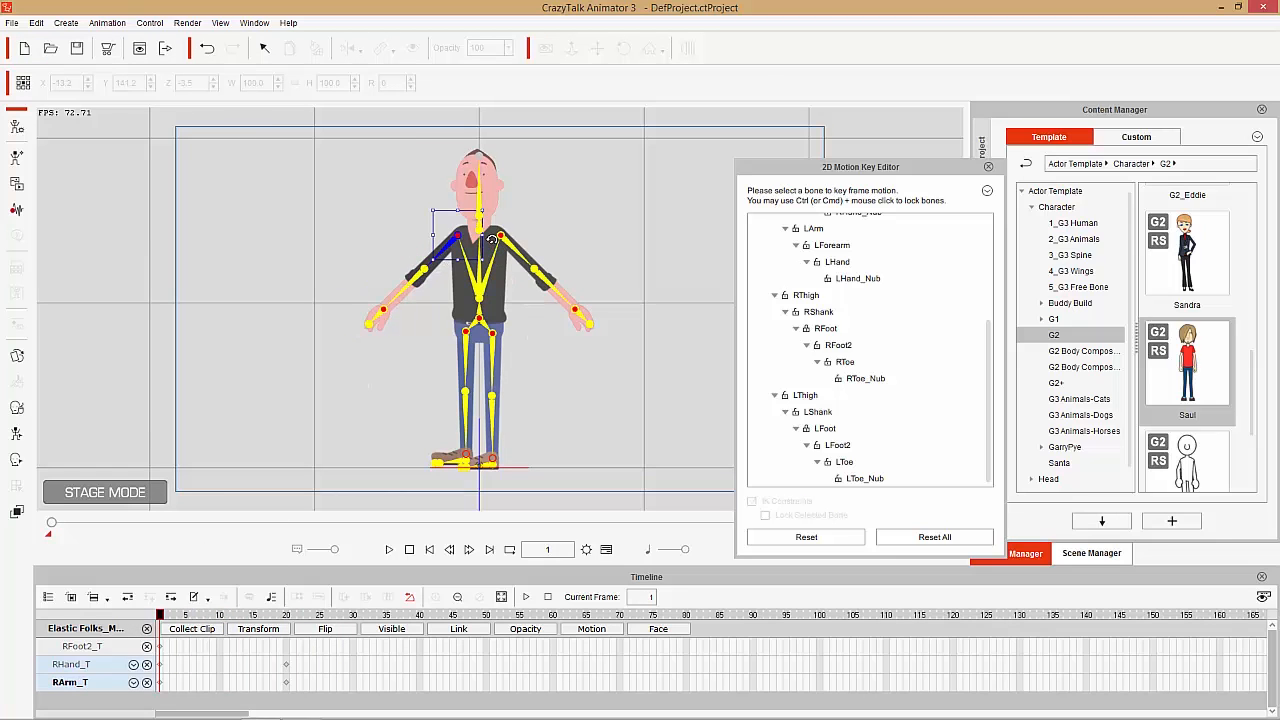
drag(492, 238, 523, 259)
click(518, 250)
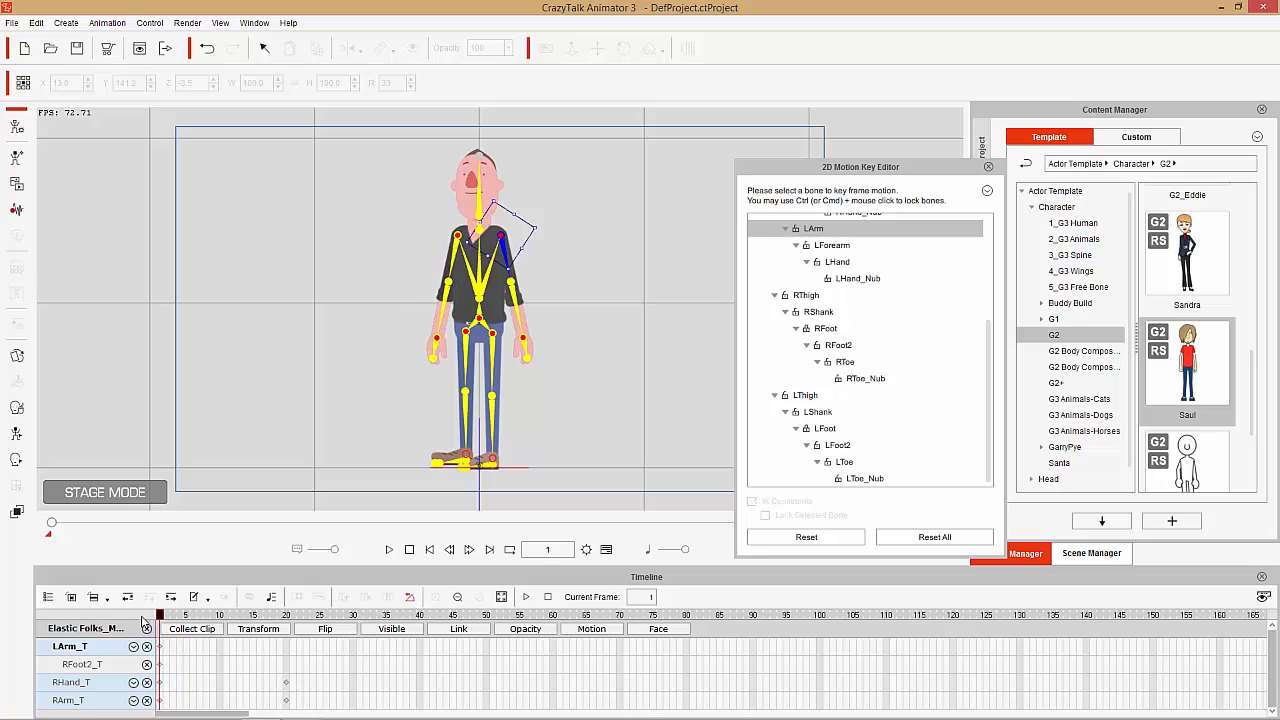
key(space)
key(space)
At frame 20, refine the pose by adjusting the LArm bone, rotating the Torso bone about 4 degrees, and moving the LForearm bone slightly inward
drag(190, 618, 287, 614)
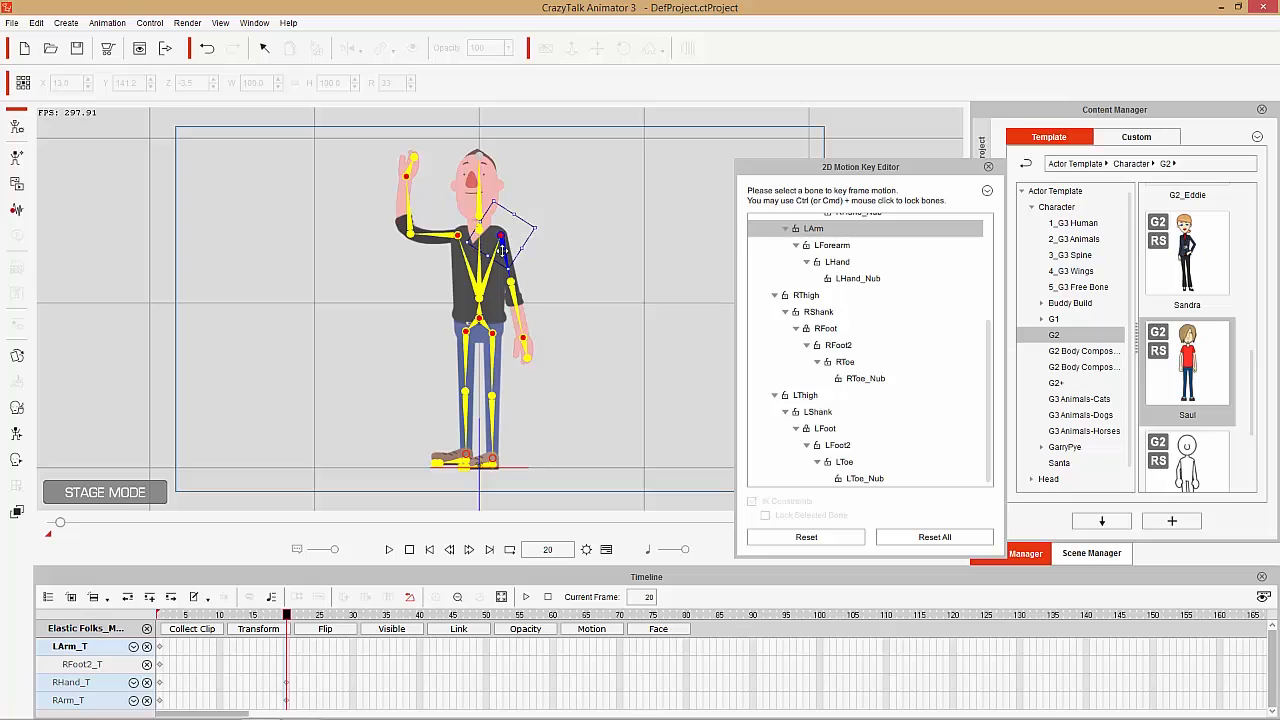
drag(504, 252, 506, 255)
click(483, 276)
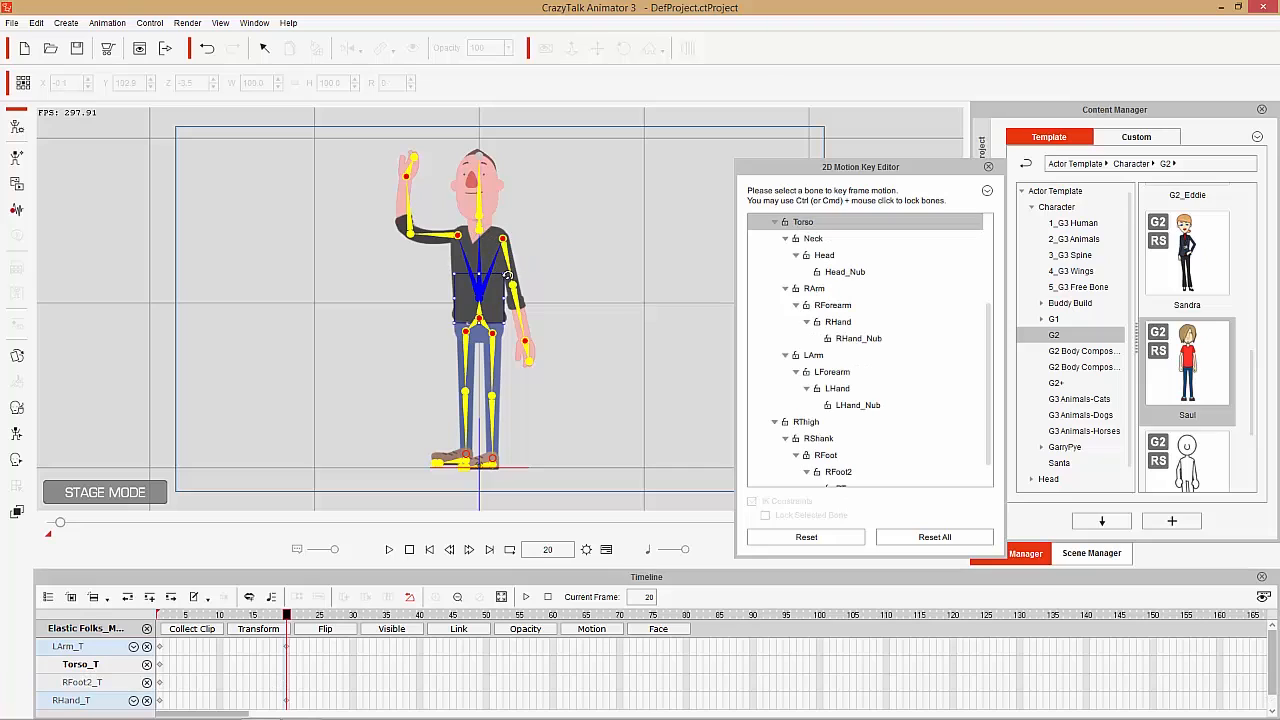
drag(510, 276, 511, 275)
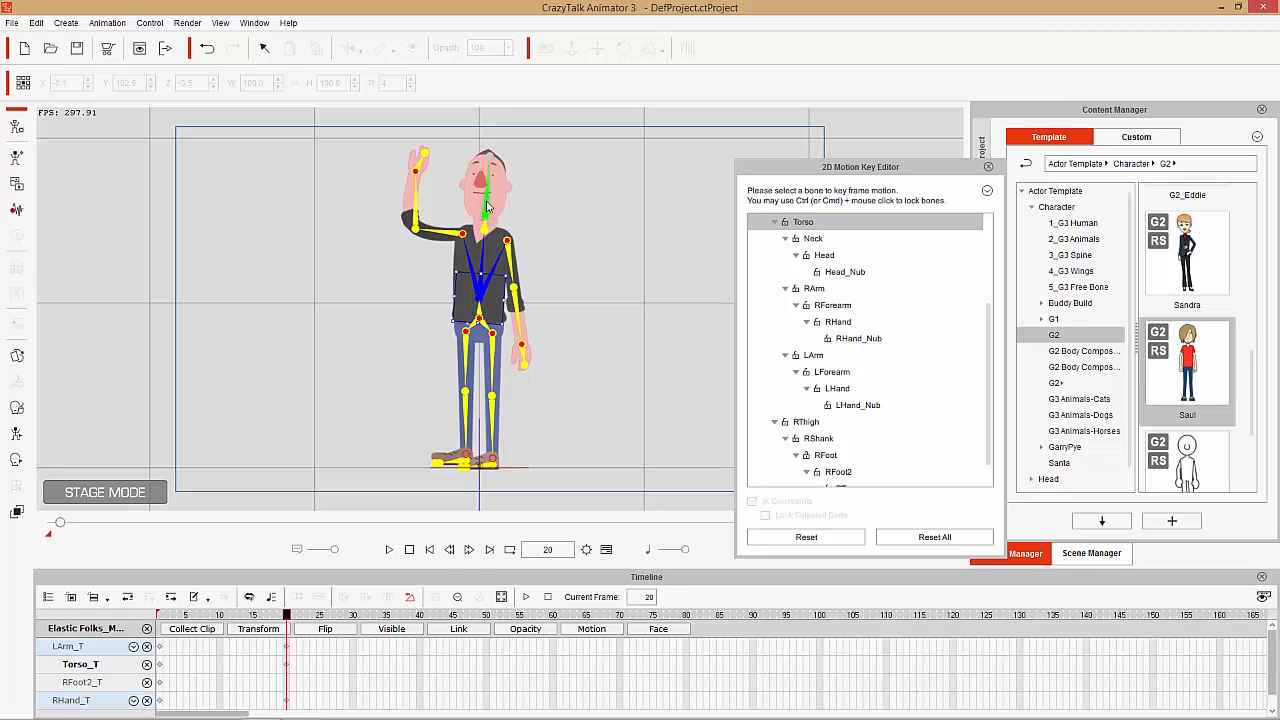
click(516, 304)
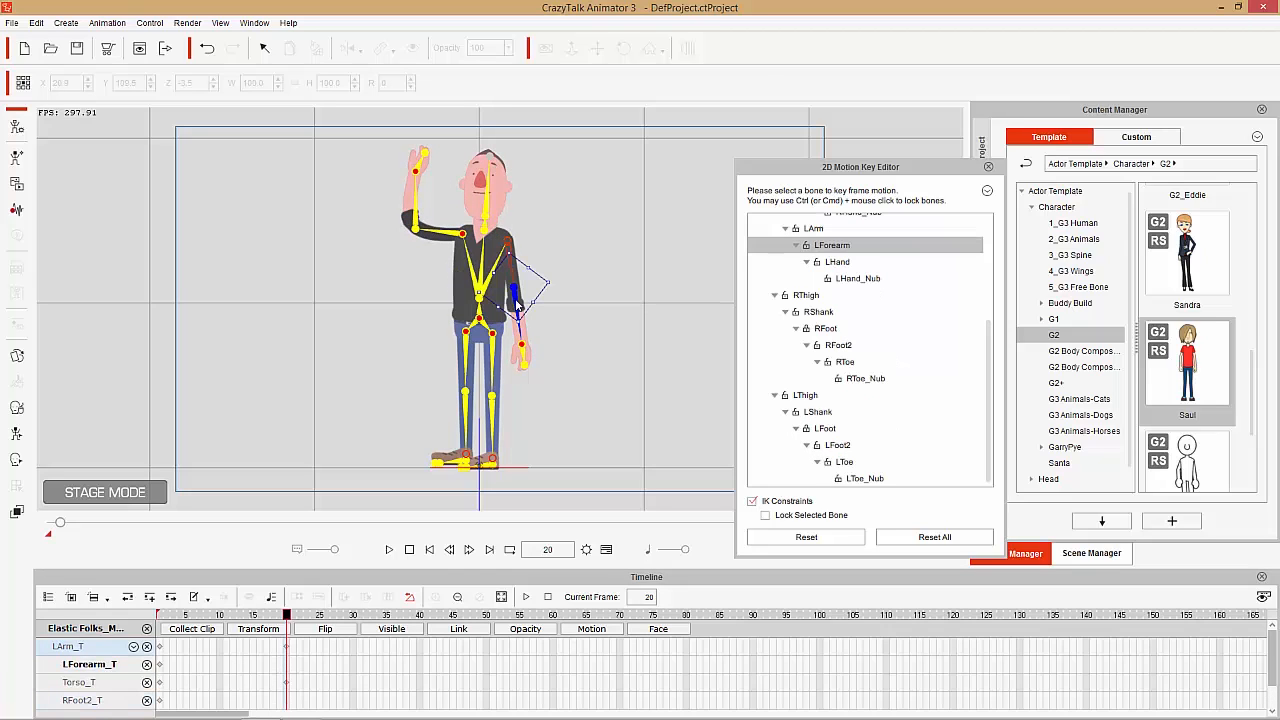
drag(517, 303, 512, 308)
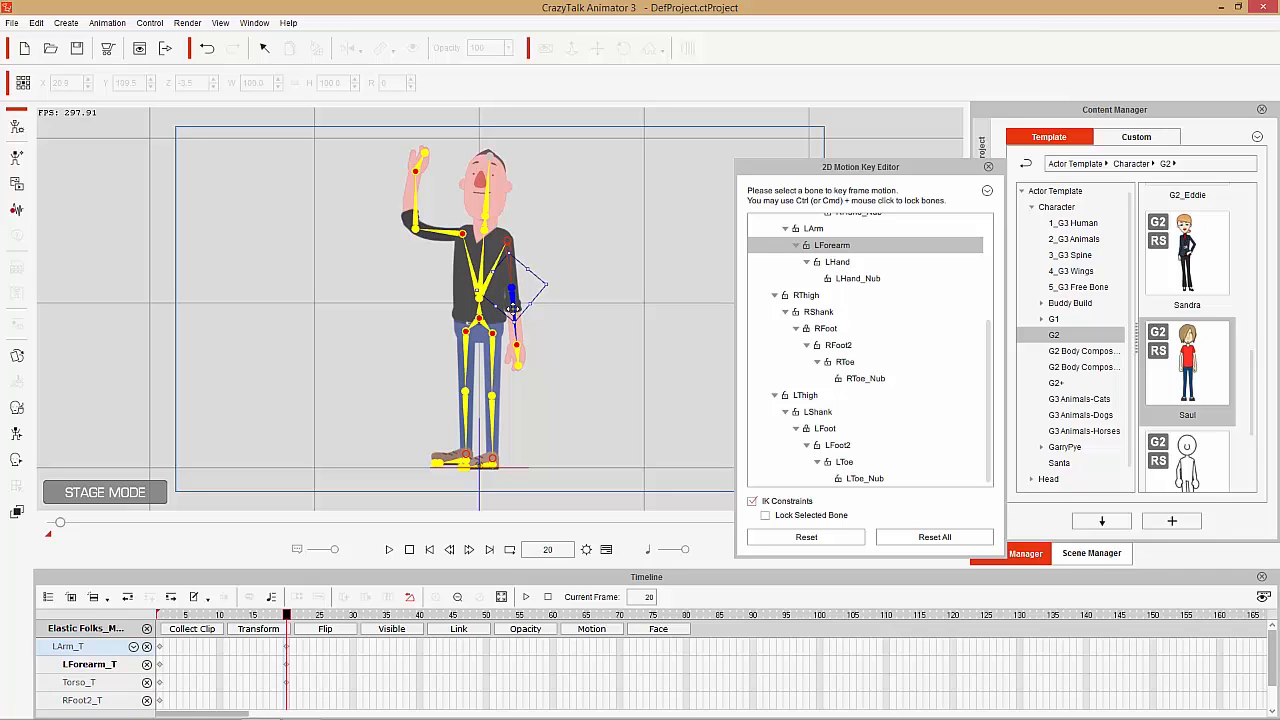
Play back the refined waving pose from frame 1
drag(287, 618, 160, 618)
key(space)
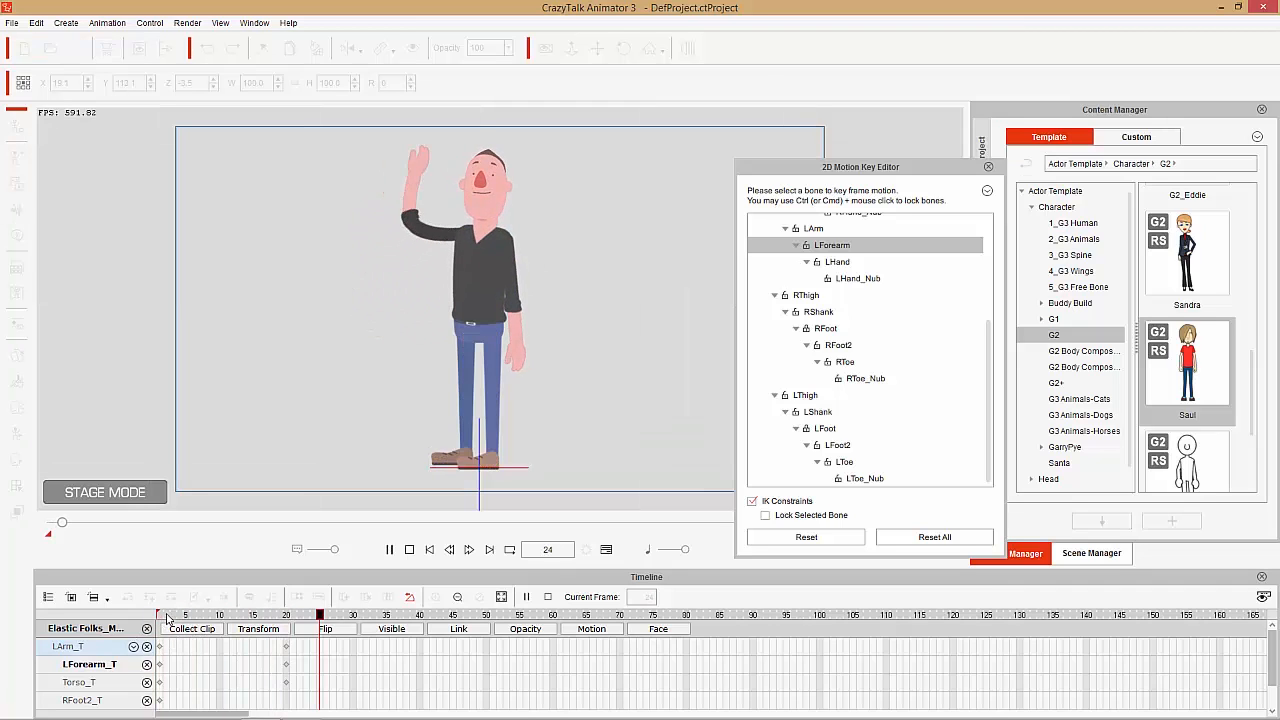
key(space)
At frame 14, switch the RHand sprite to 29_Open in the Sprite Editor, and scrub to frame 21 to check it
mouse_move(246, 617)
mouse_down()
mouse_move(178, 617)
mouse_move(247, 617)
mouse_up()
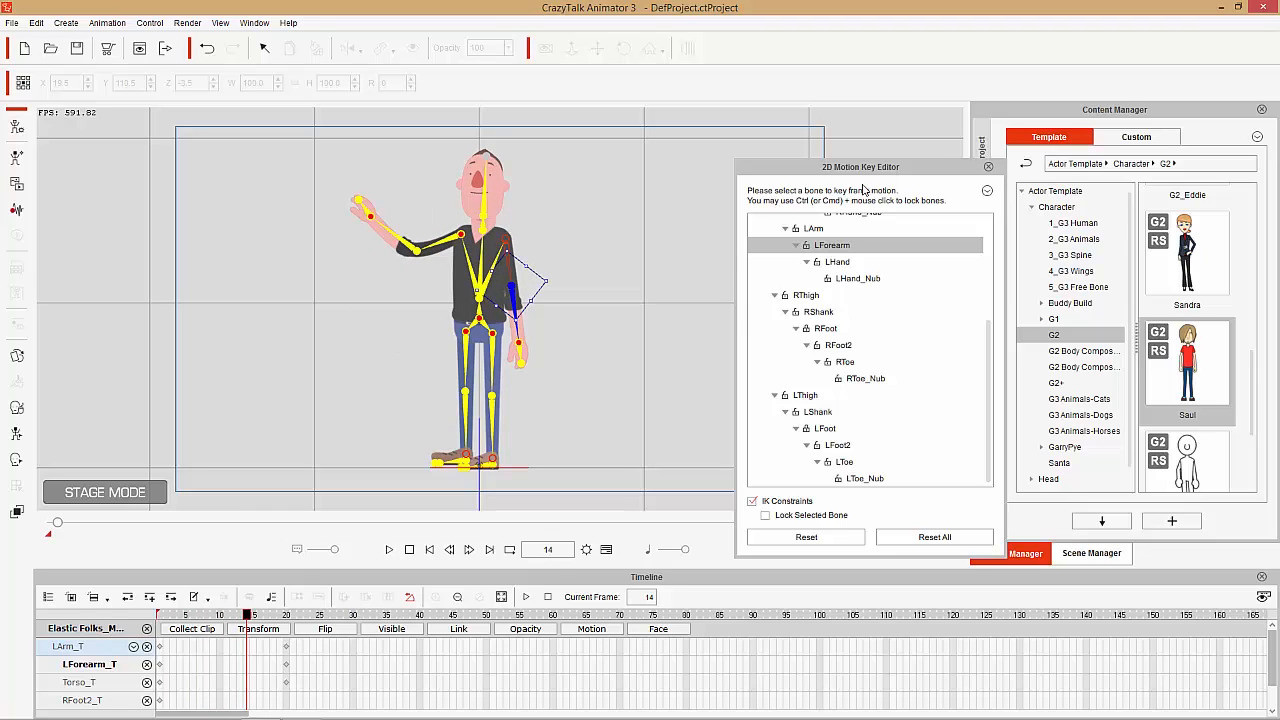
click(367, 214)
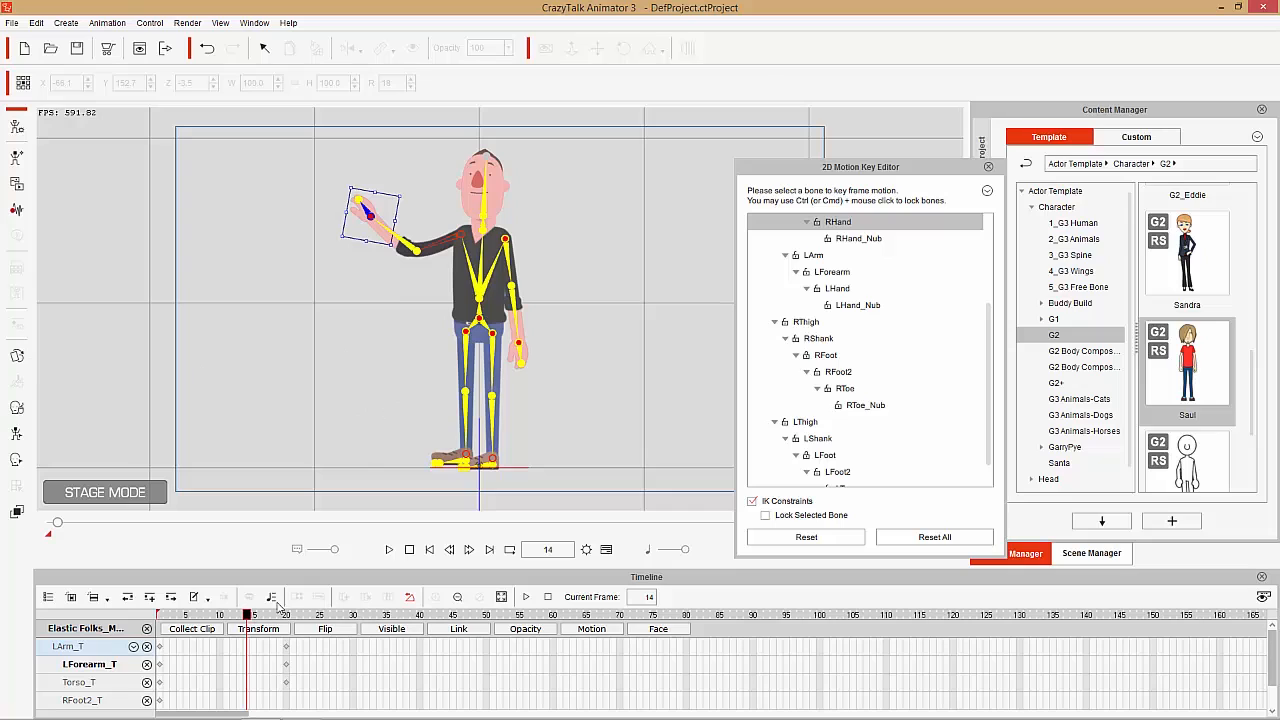
click(17, 355)
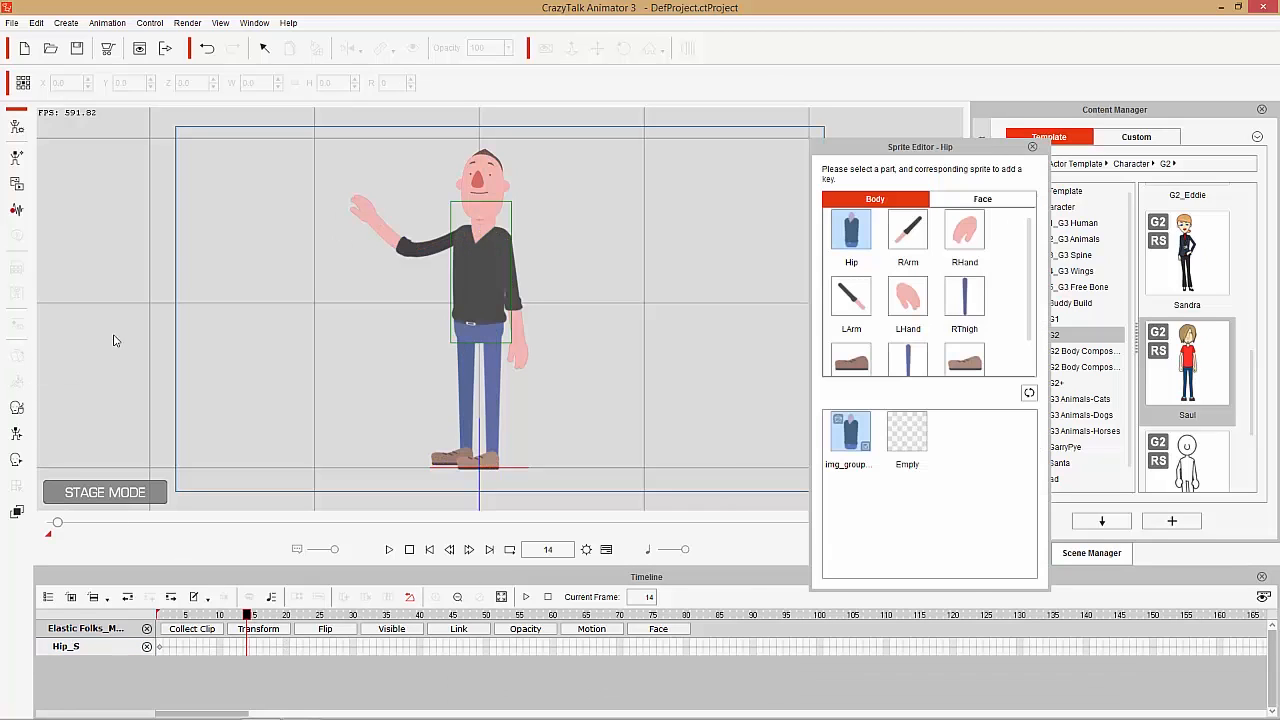
click(363, 217)
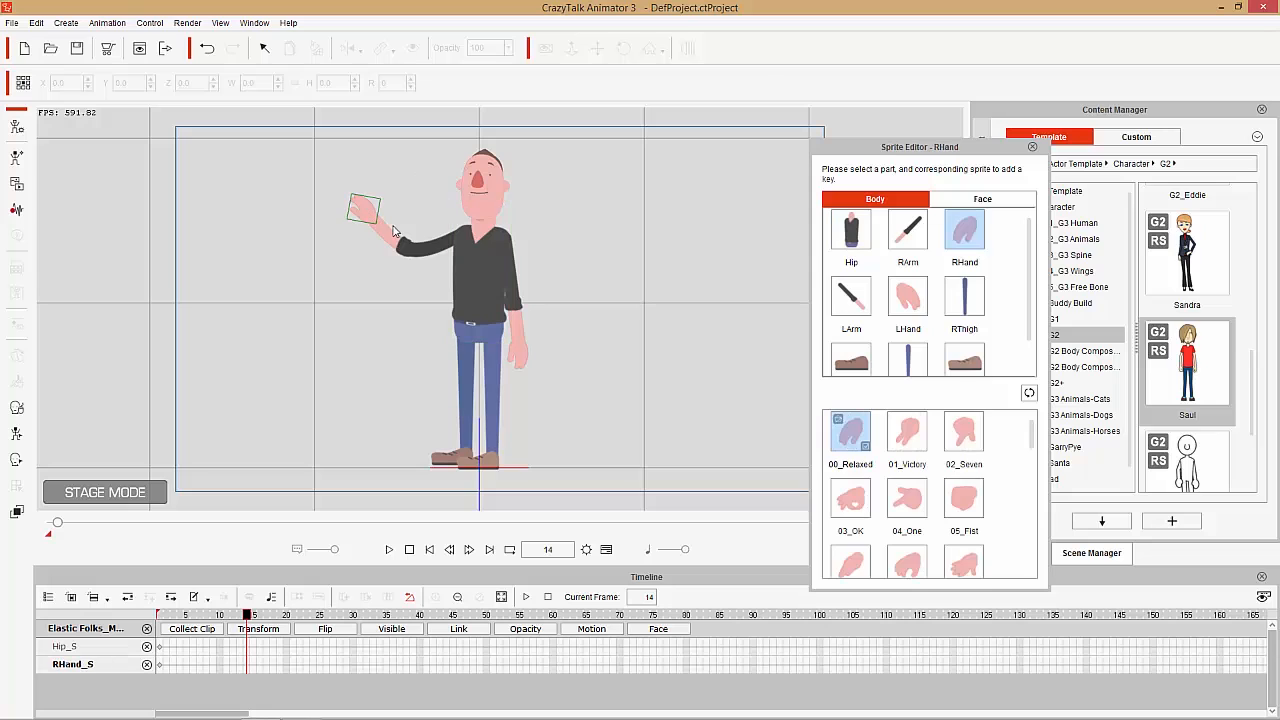
drag(1032, 440, 1031, 537)
click(977, 524)
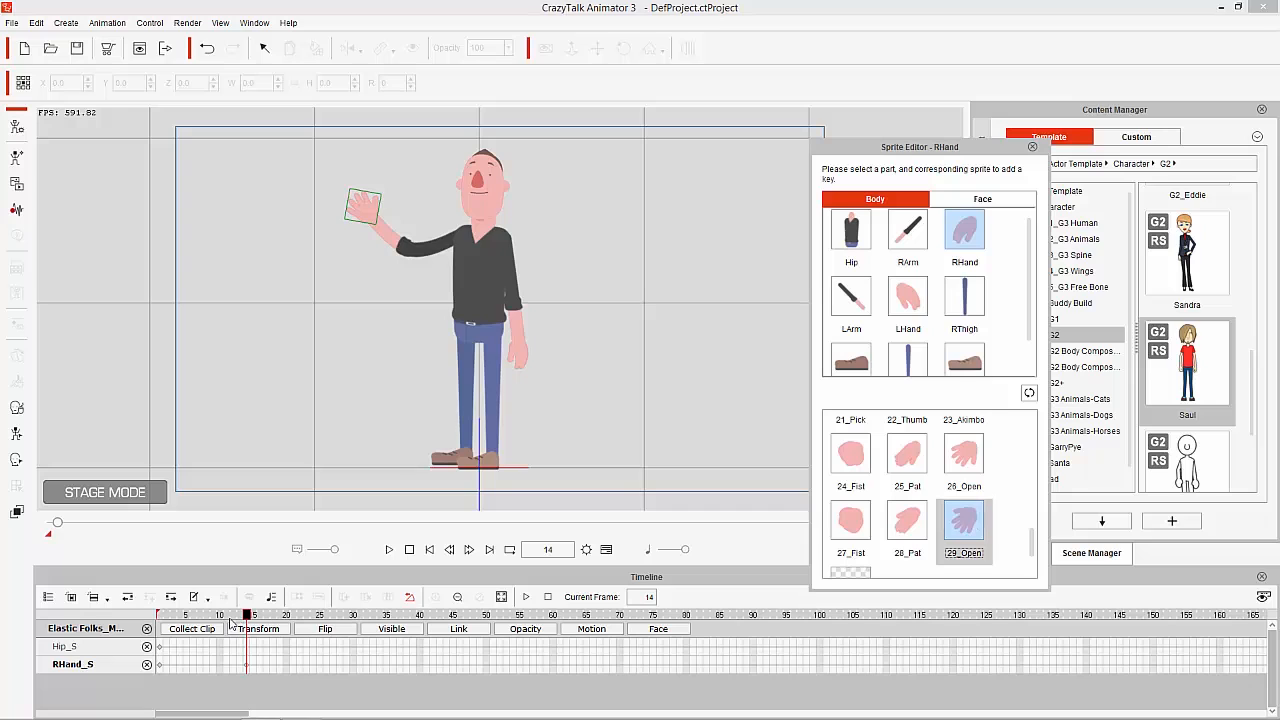
drag(230, 622, 295, 615)
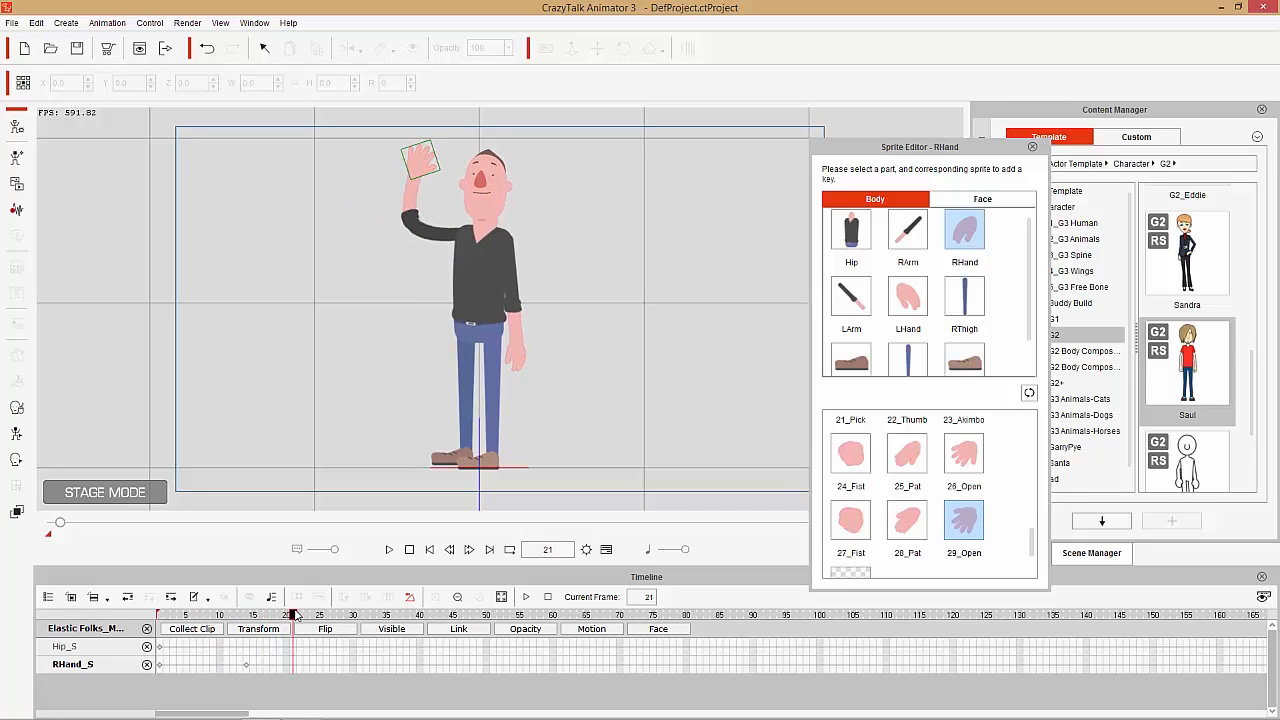
Reopen the 2D Motion Key Editor, show the Motion track with its Transform, Sprite and Layer tracks, and play back the animation
click(16, 433)
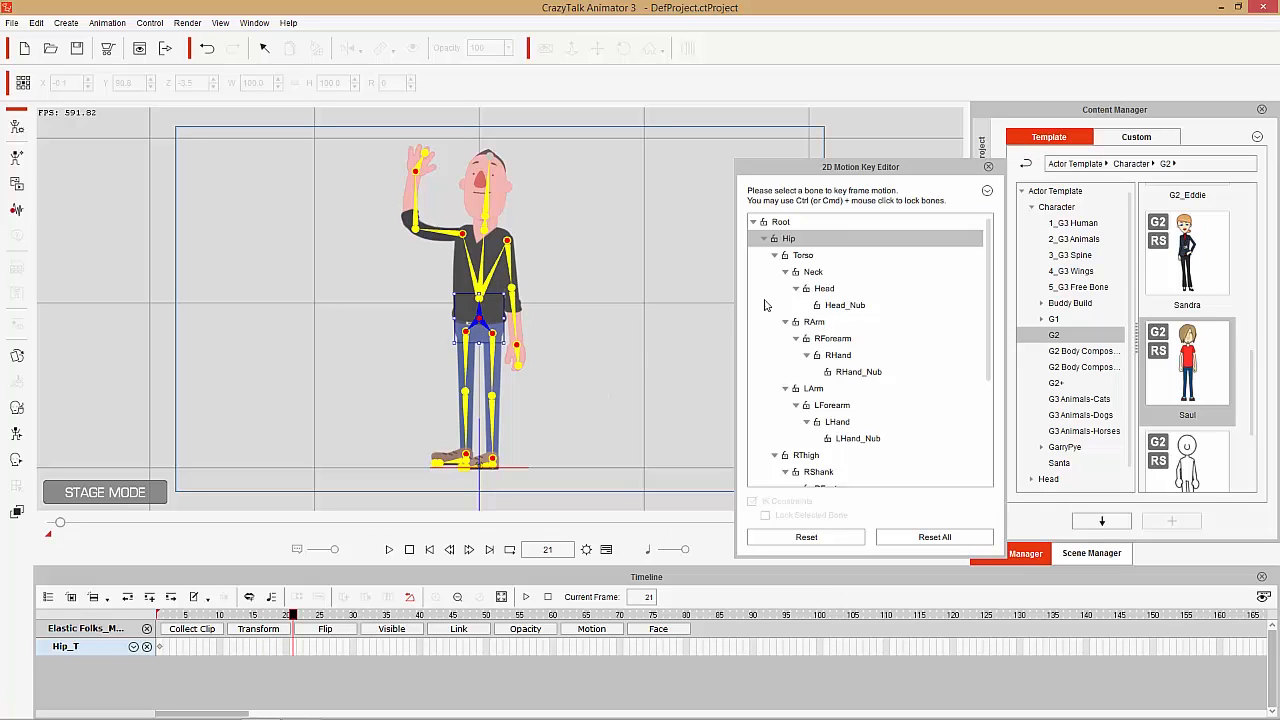
click(591, 628)
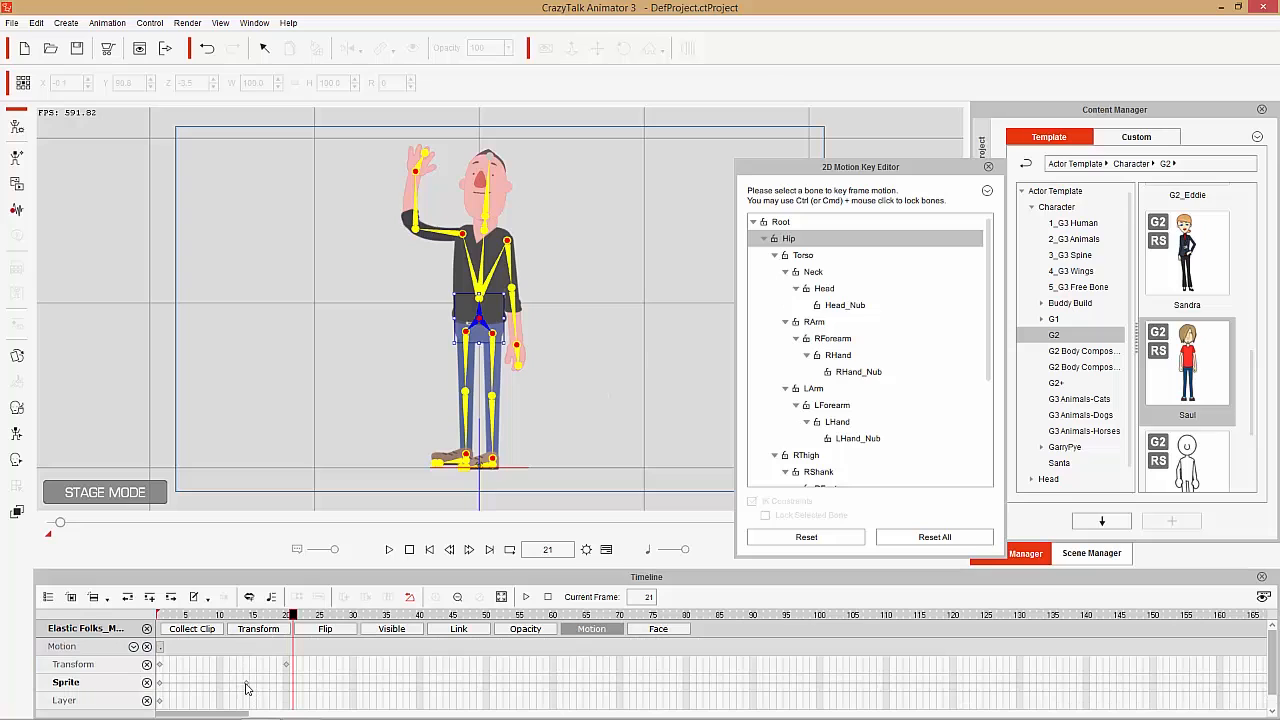
click(287, 616)
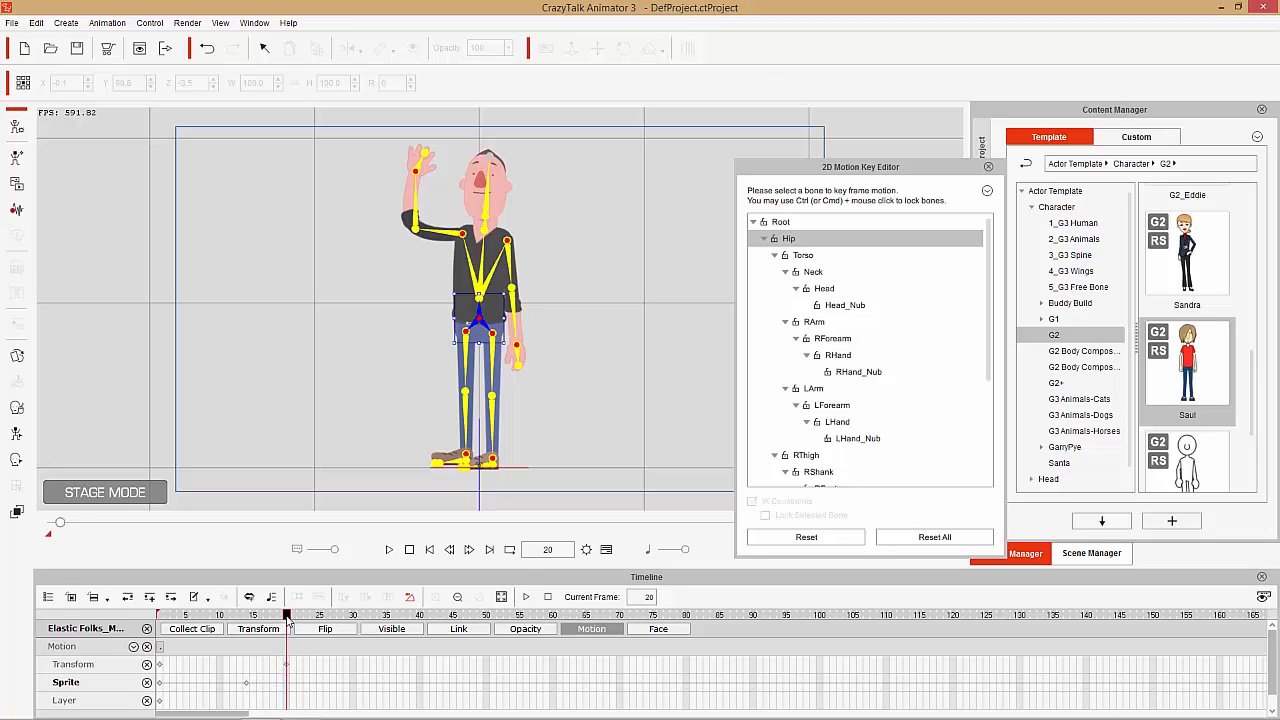
mouse_move(286, 617)
mouse_down()
mouse_move(164, 636)
mouse_move(287, 632)
mouse_up()
key(space)
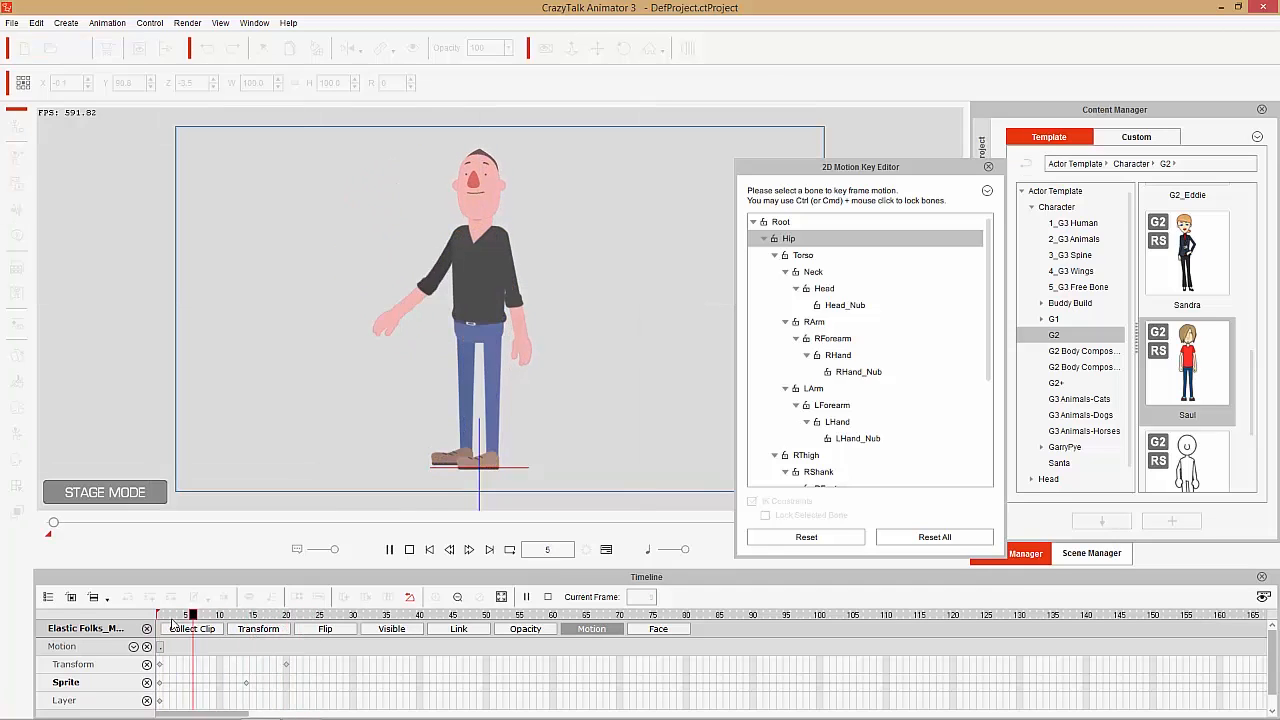
key(space)
Copy the Transform key at frame 1 and paste it at frame 40
click(155, 616)
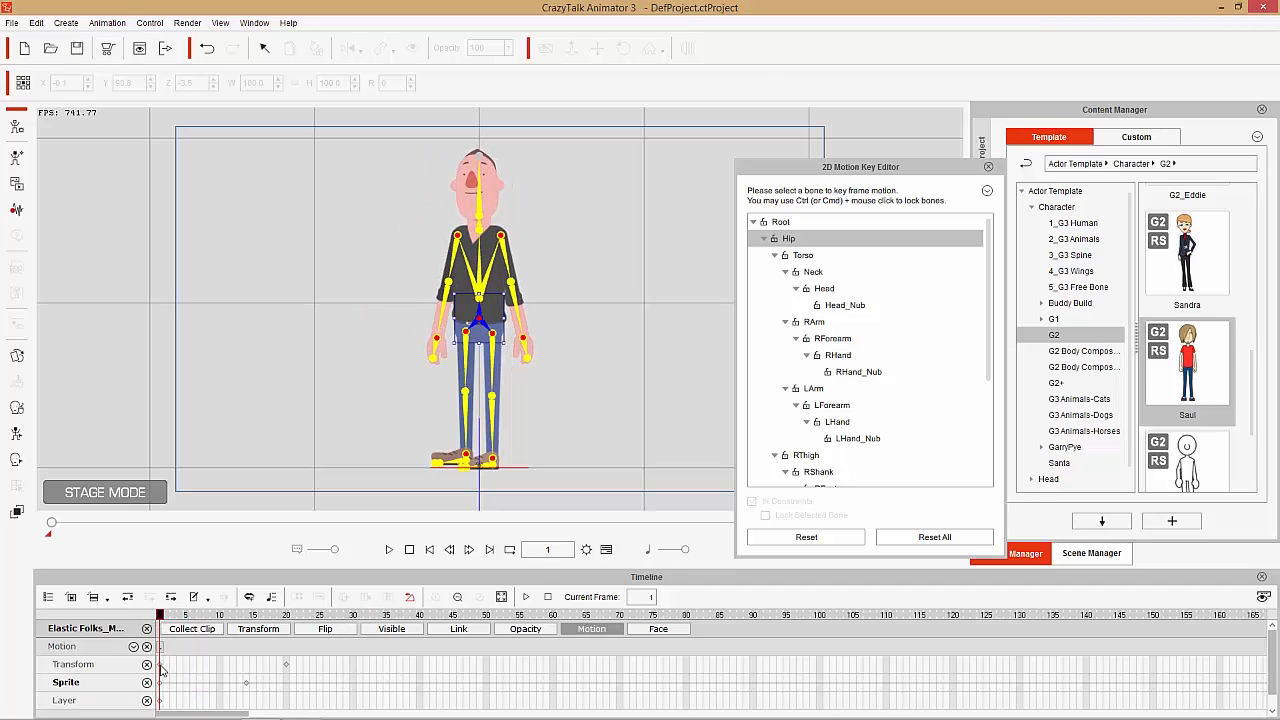
click(160, 665)
right_click(161, 666)
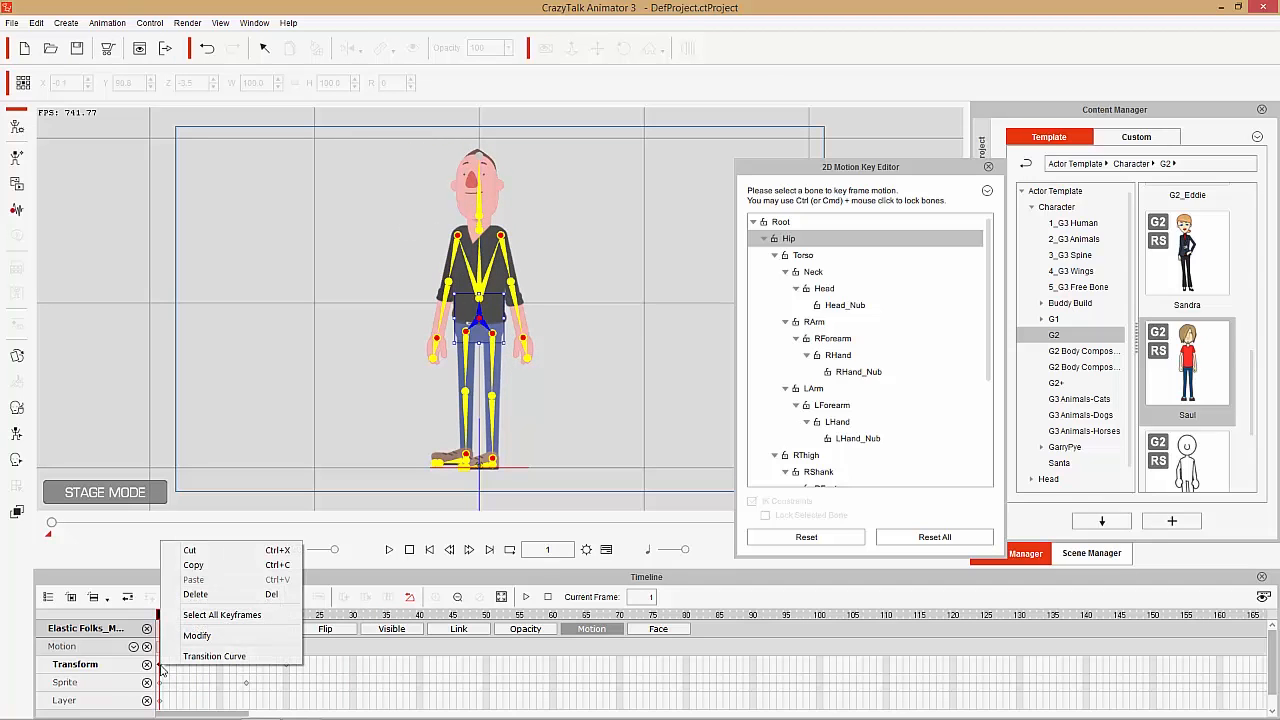
click(209, 565)
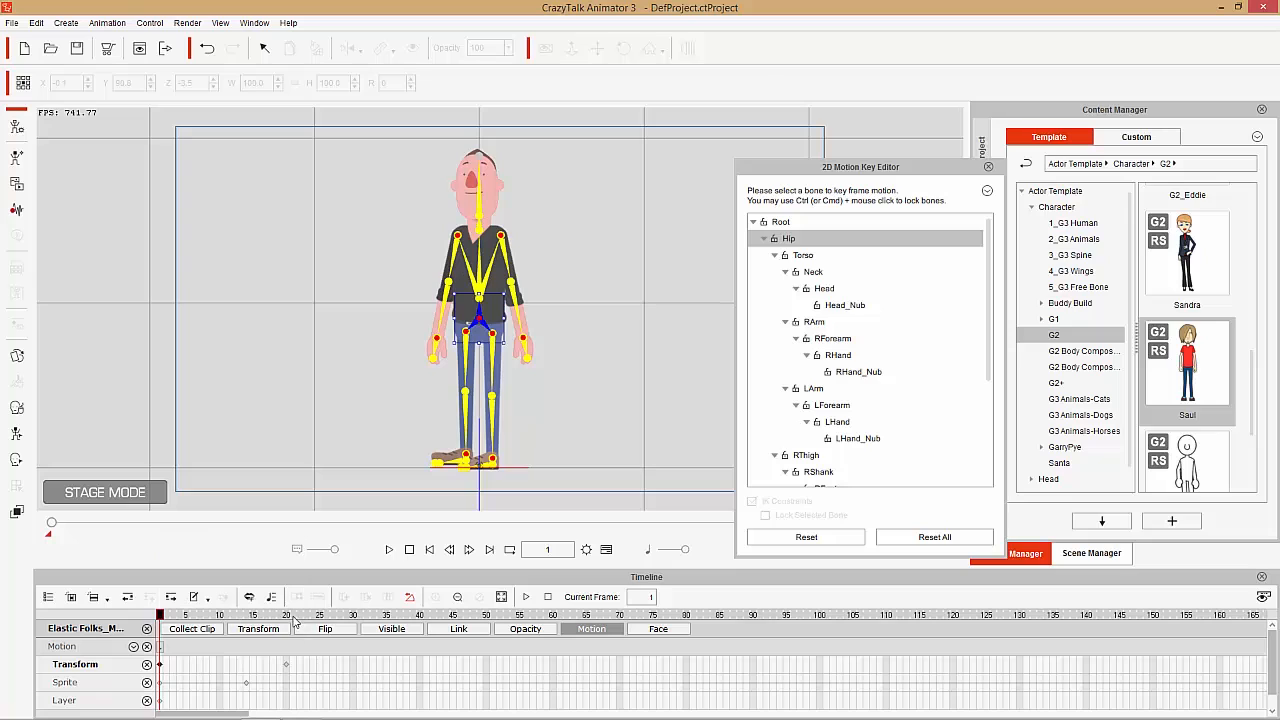
drag(290, 615, 411, 617)
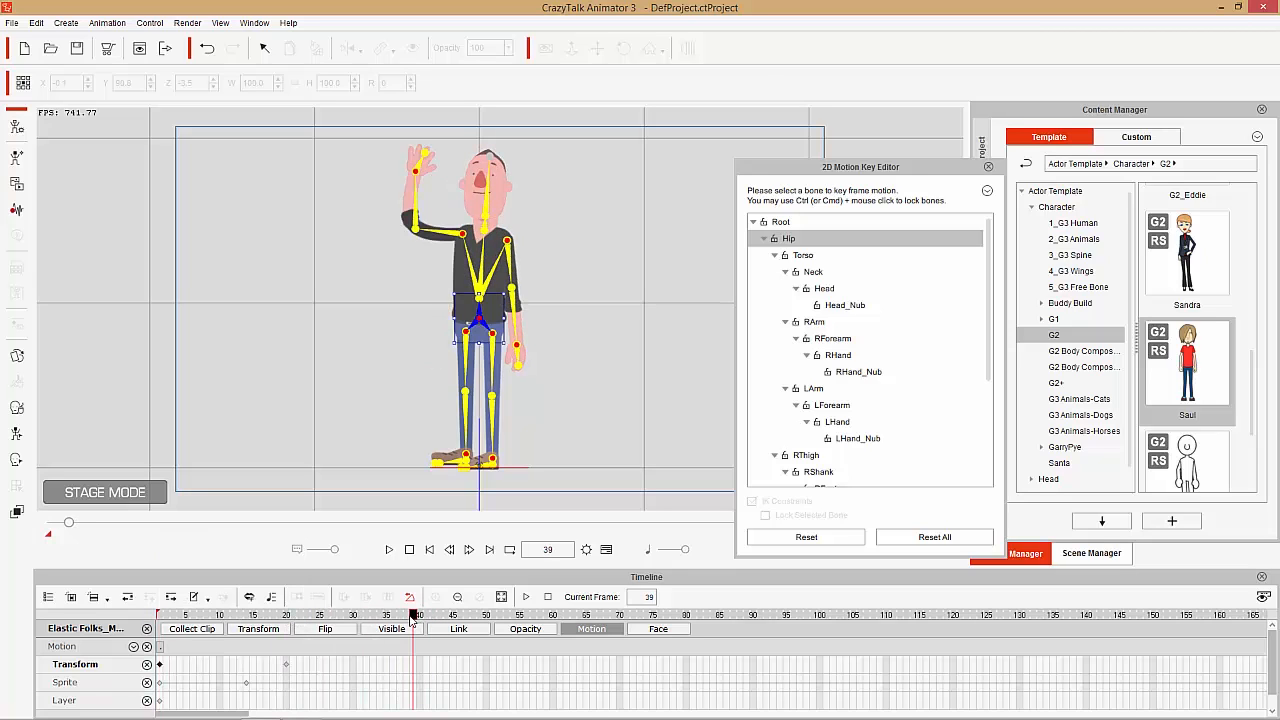
click(419, 617)
right_click(419, 670)
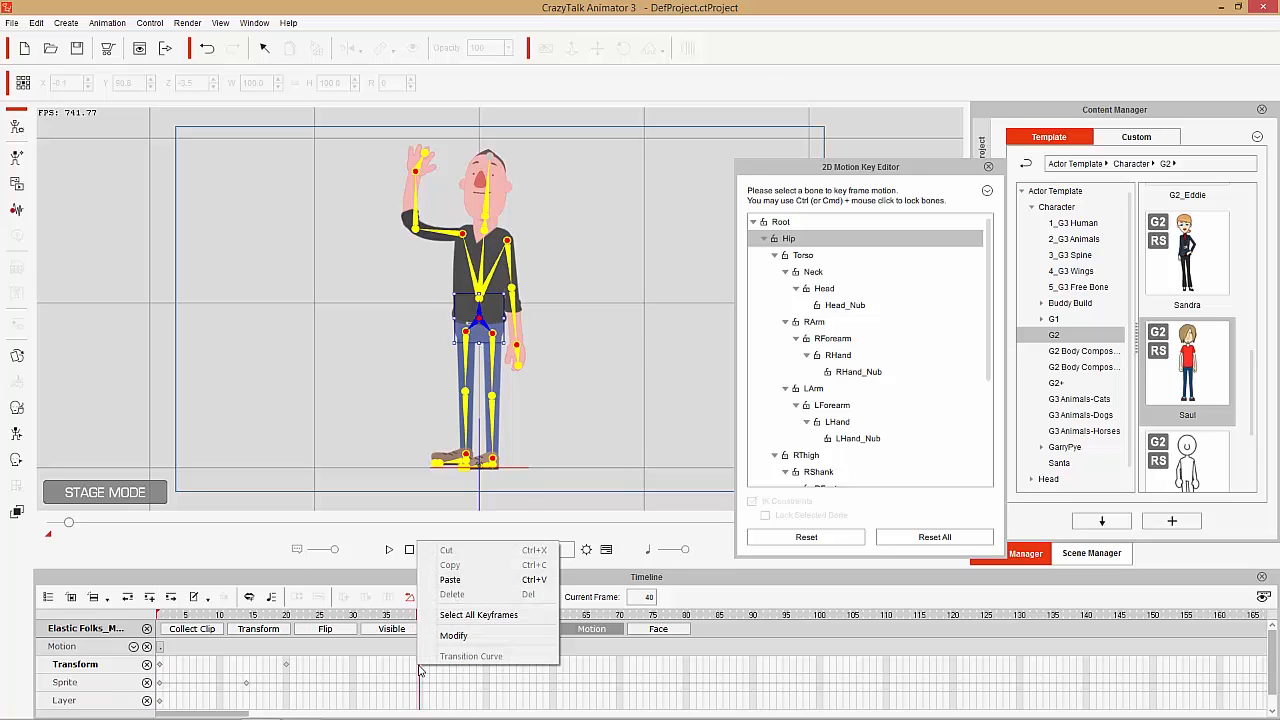
click(460, 583)
Play back the arm raising and lowering several times from frame 1, and return the playhead to frame 1
drag(285, 615, 140, 622)
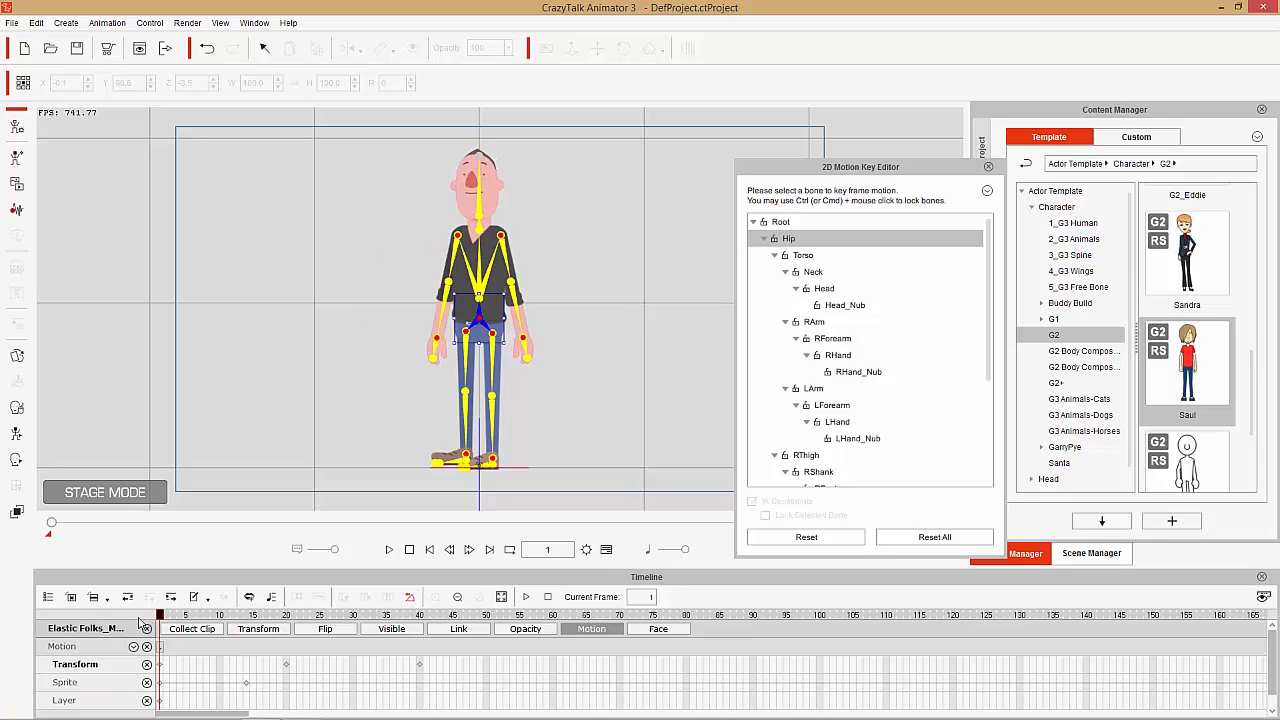
key(space)
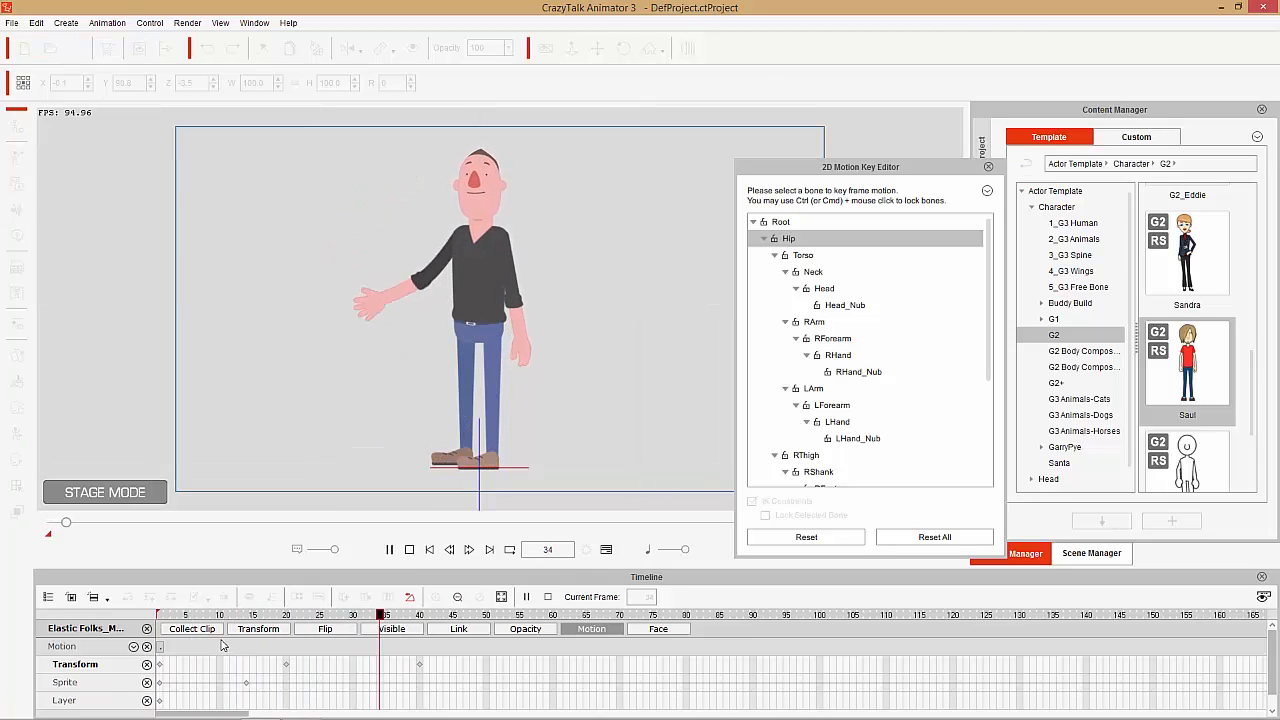
key(space)
click(158, 615)
key(space)
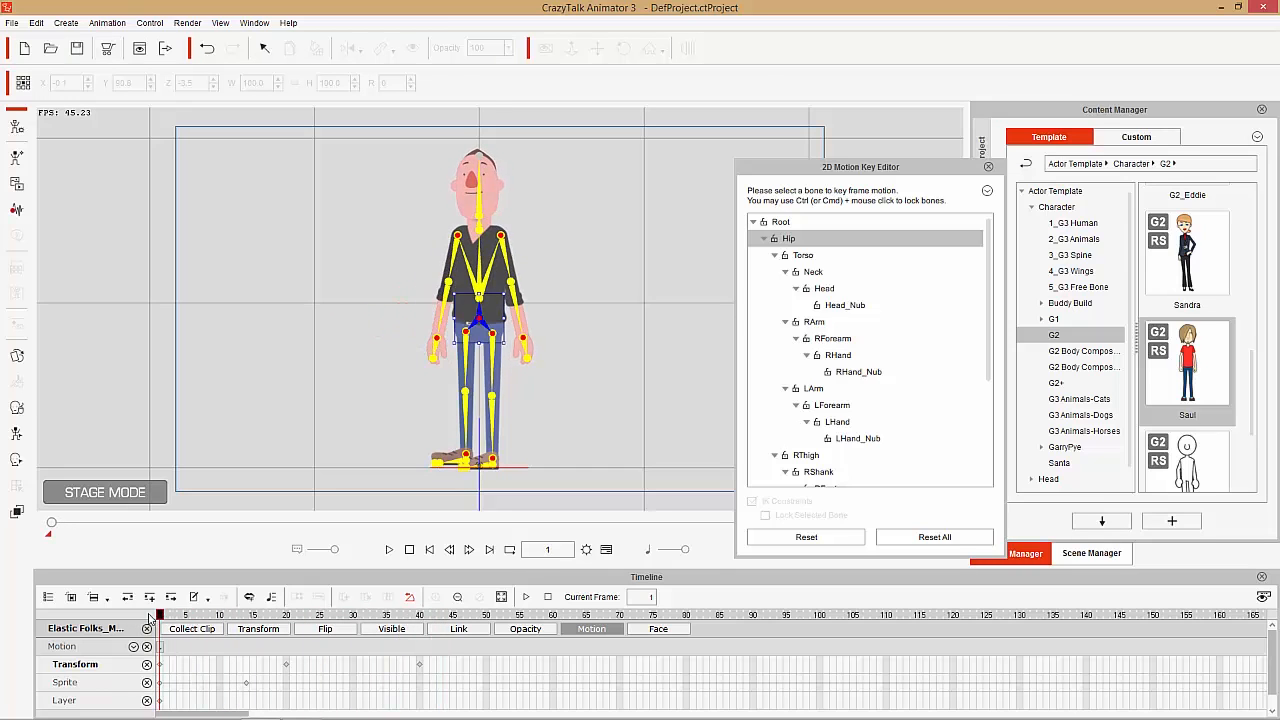
click(150, 616)
key(space)
key(space)
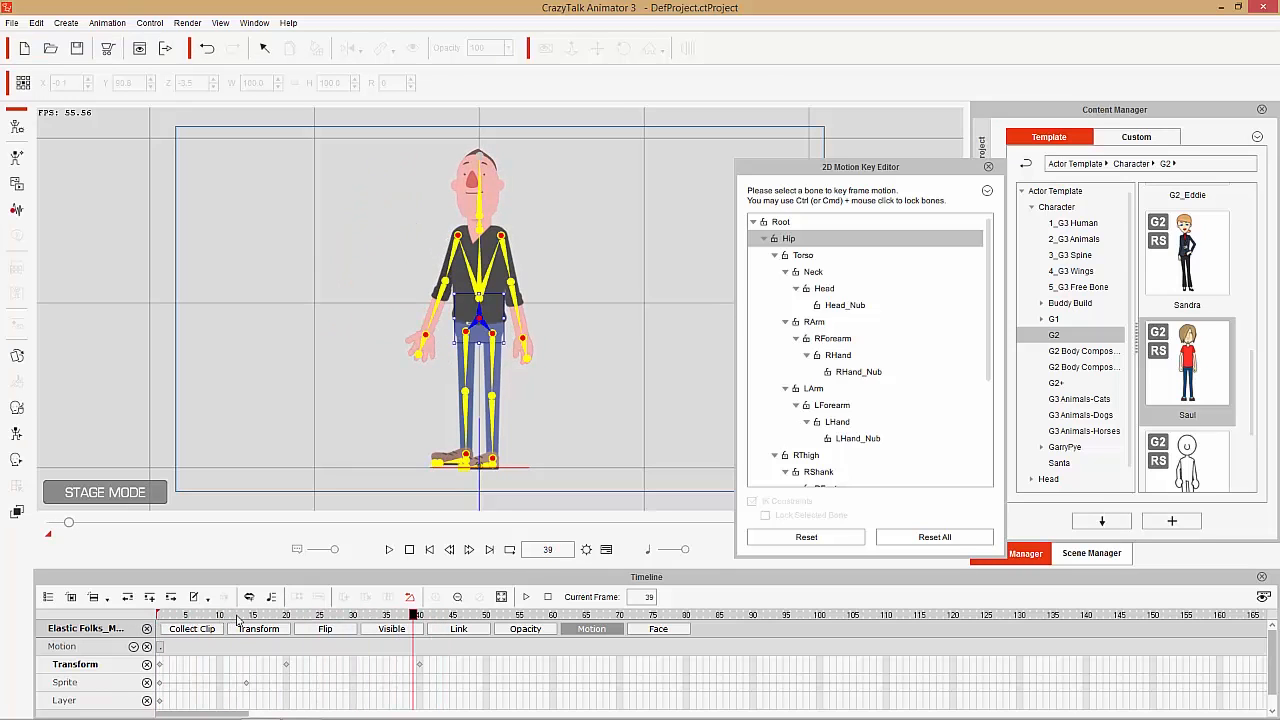
key(space)
click(160, 615)
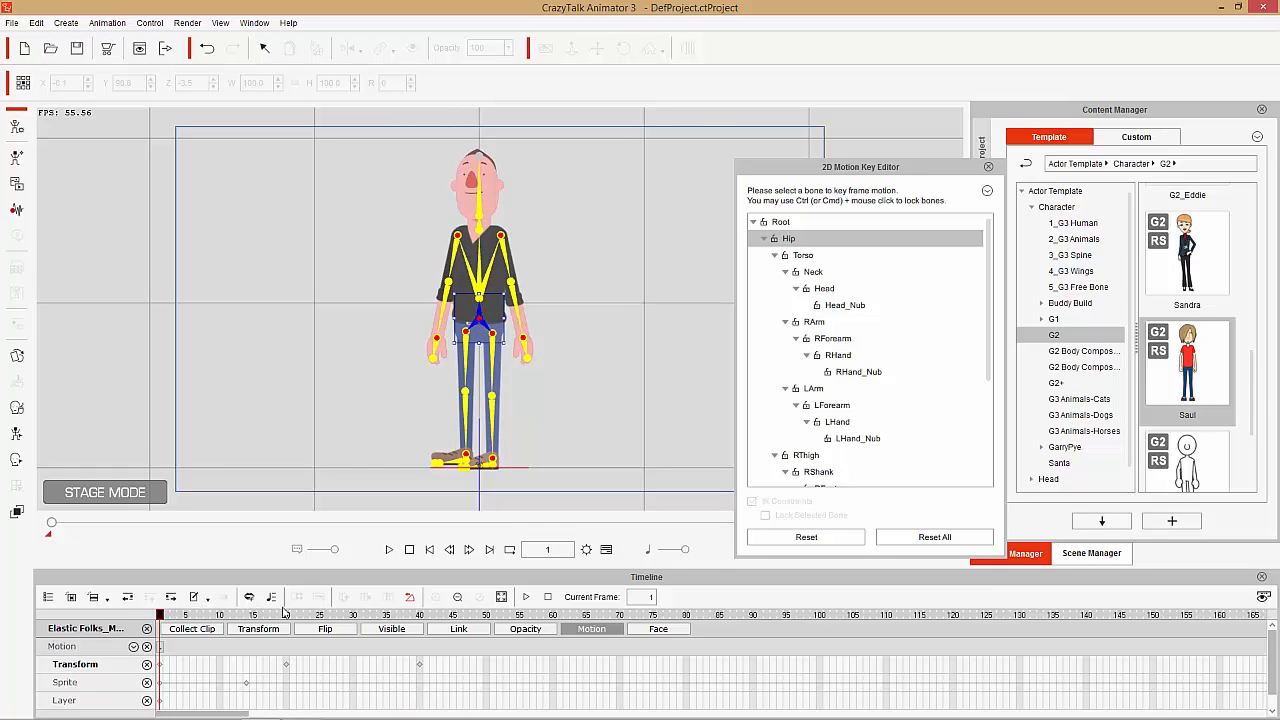
Set the transition curve of the Transform key at frame 20 to Damping after trying Smooth and Decelerate, and preview the motion
click(286, 666)
right_click(286, 668)
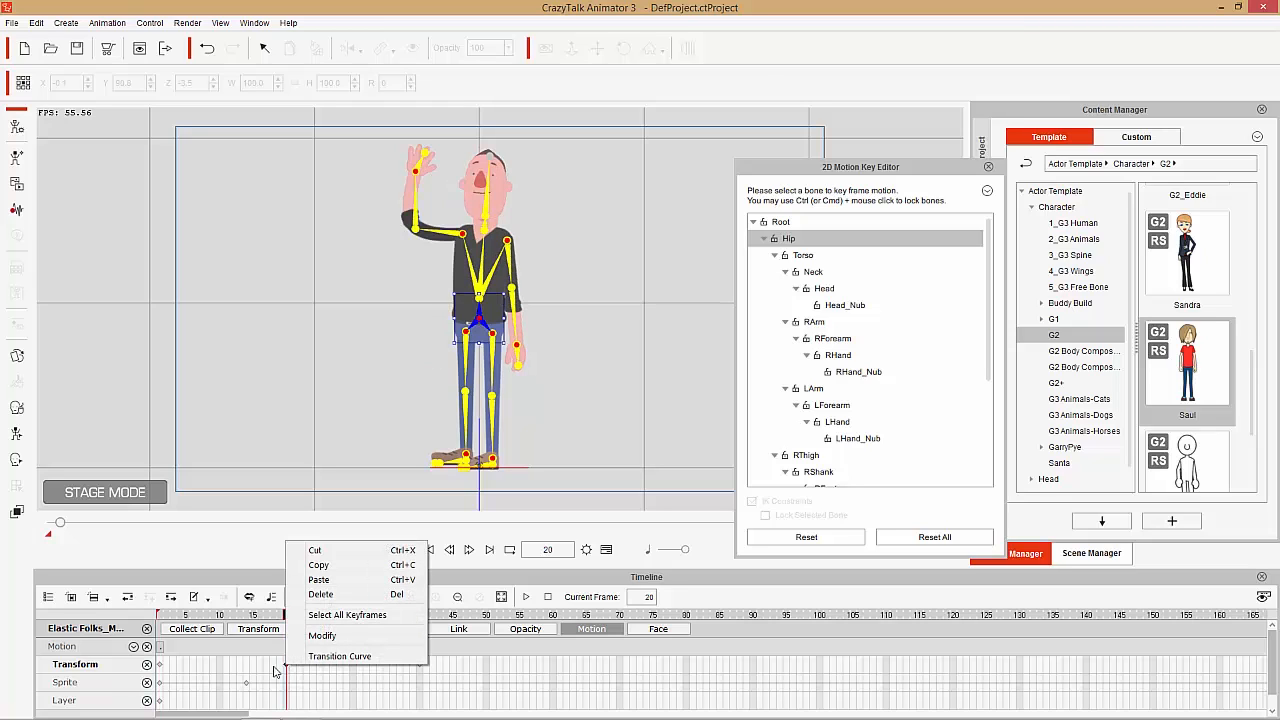
click(331, 657)
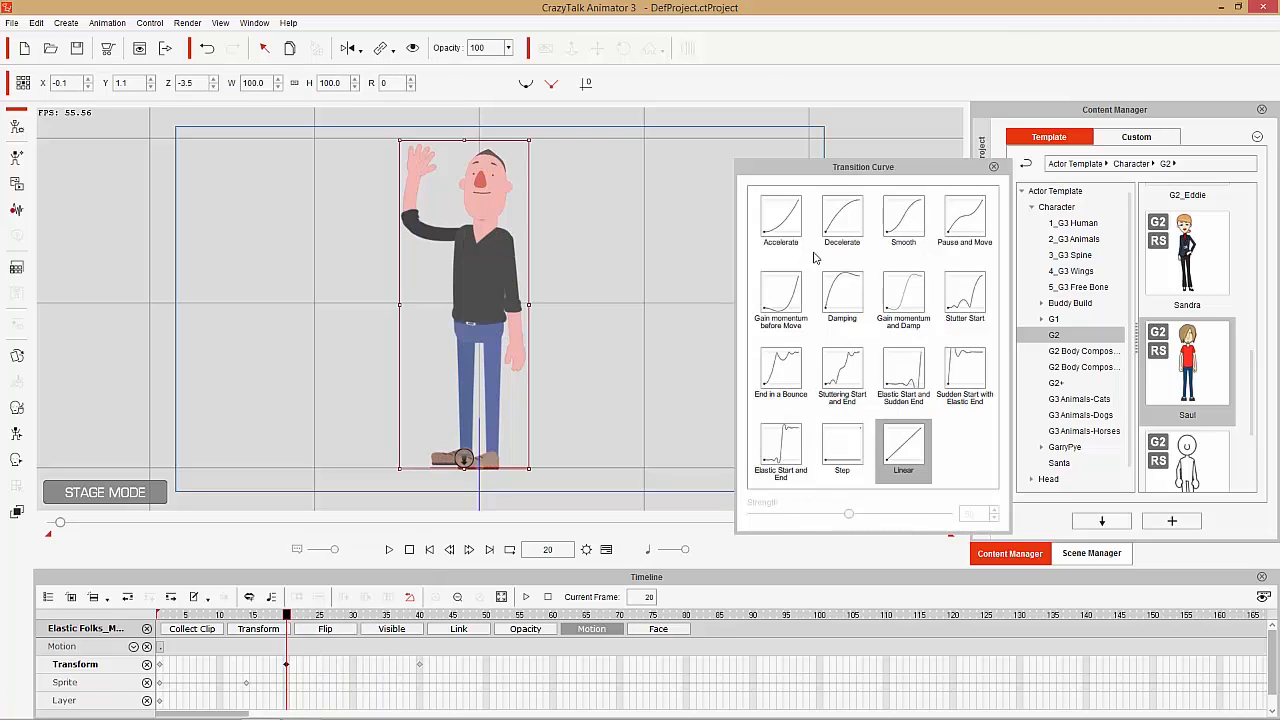
click(910, 218)
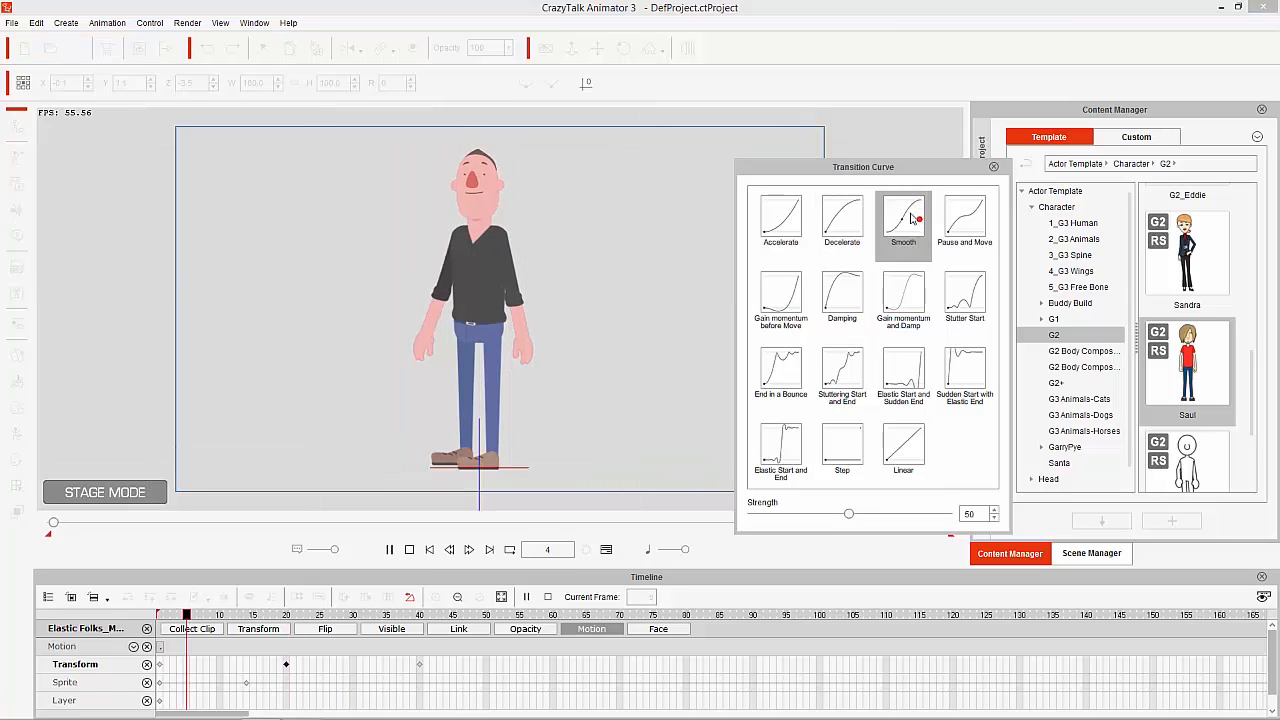
click(854, 221)
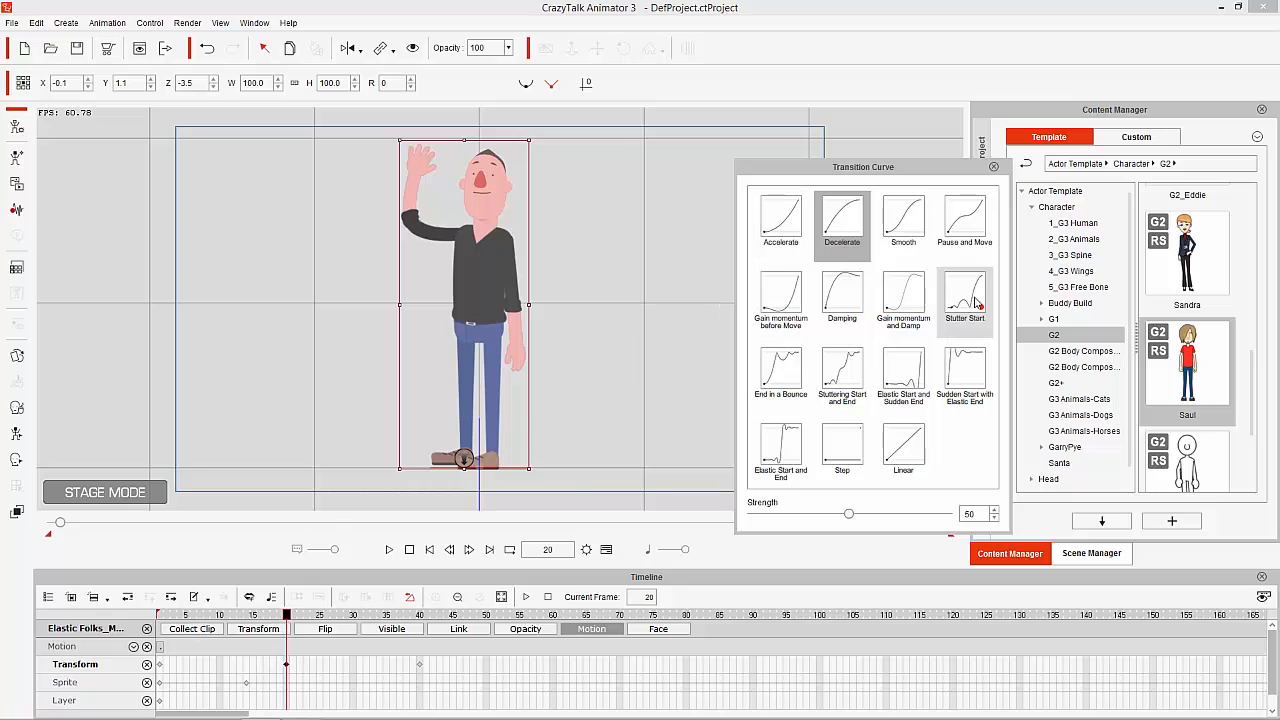
click(843, 297)
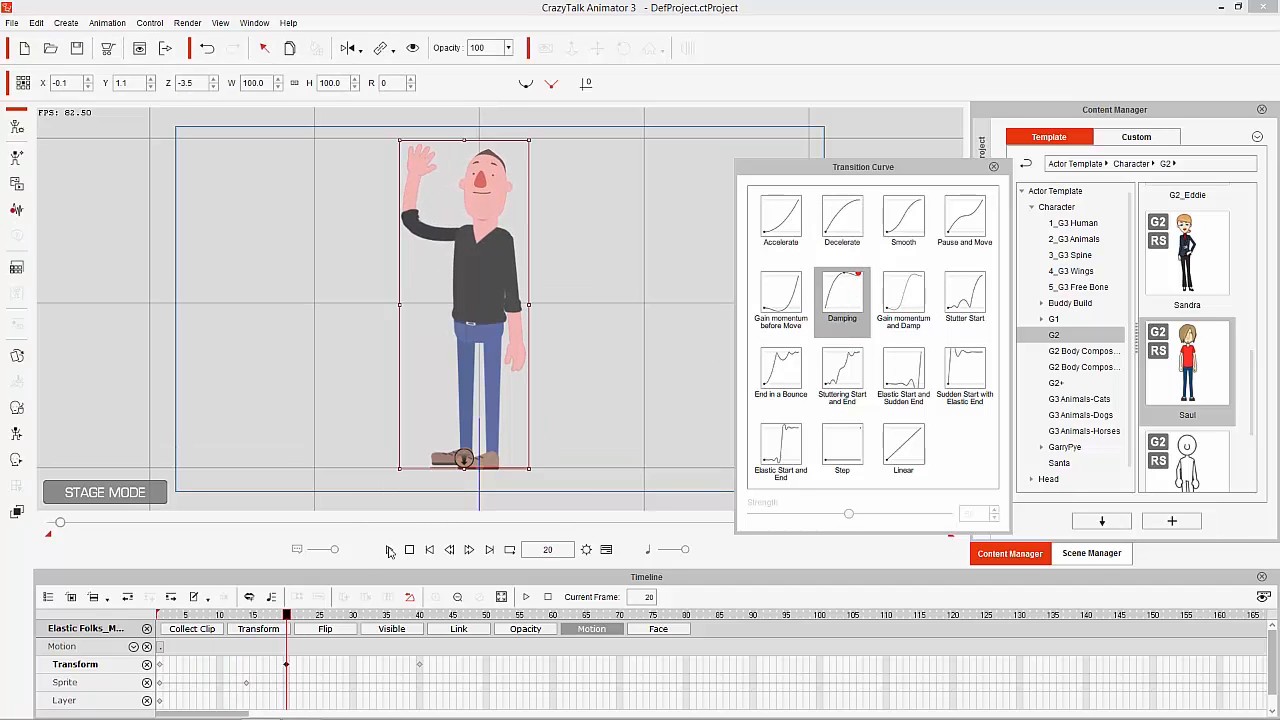
key(space)
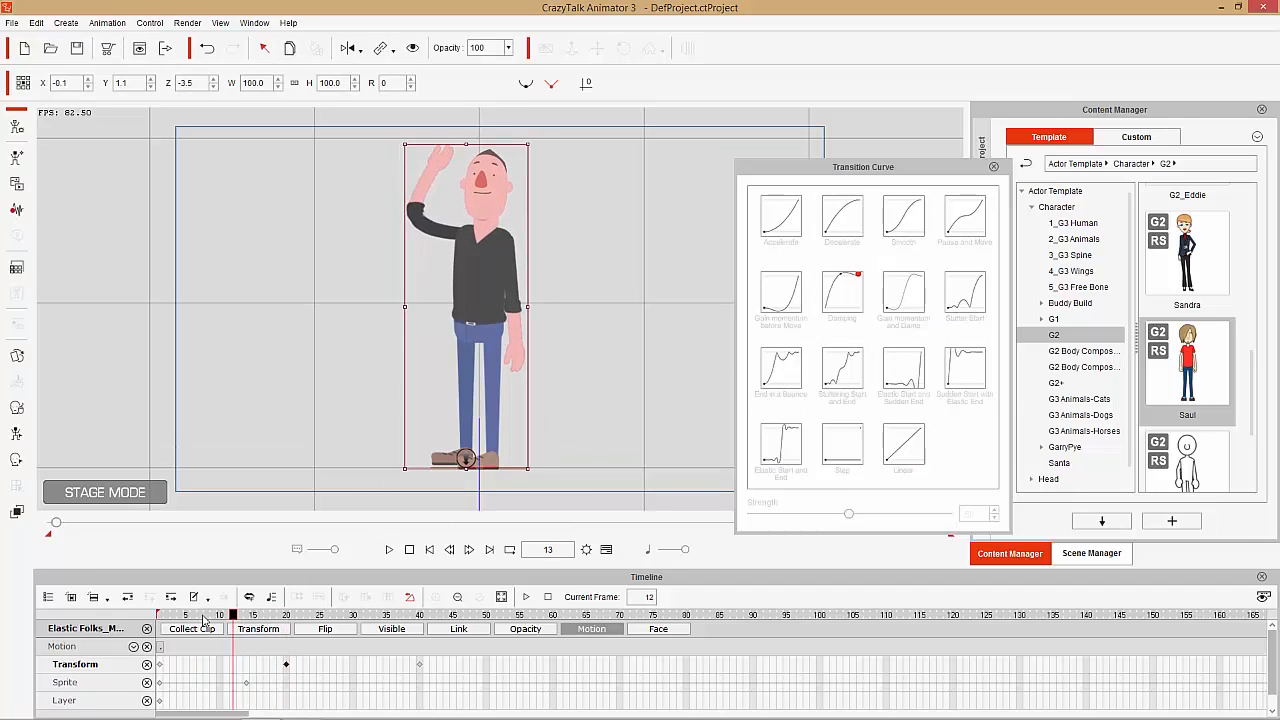
Set the transition curve of the Transform key at frame 20 to Gain momentum and Damp after trying Stuttering Start and End, End in a Bounce and Stutter Start
key(space)
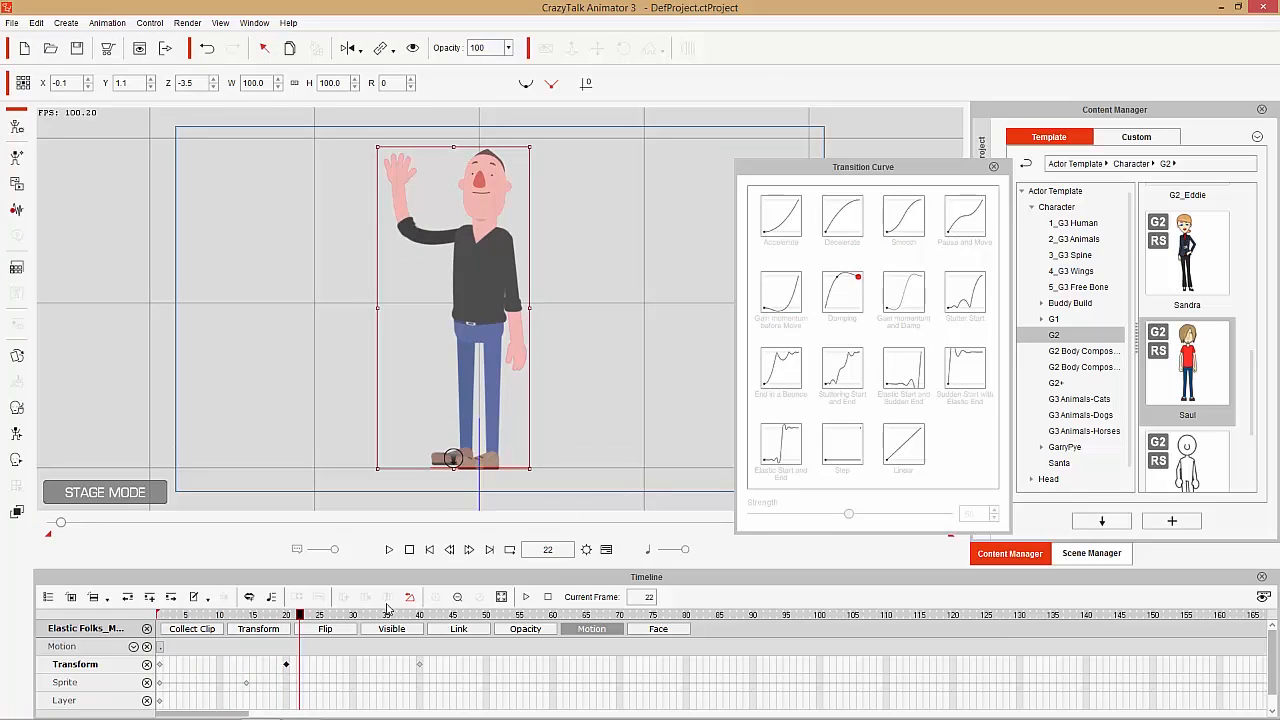
click(291, 616)
click(287, 616)
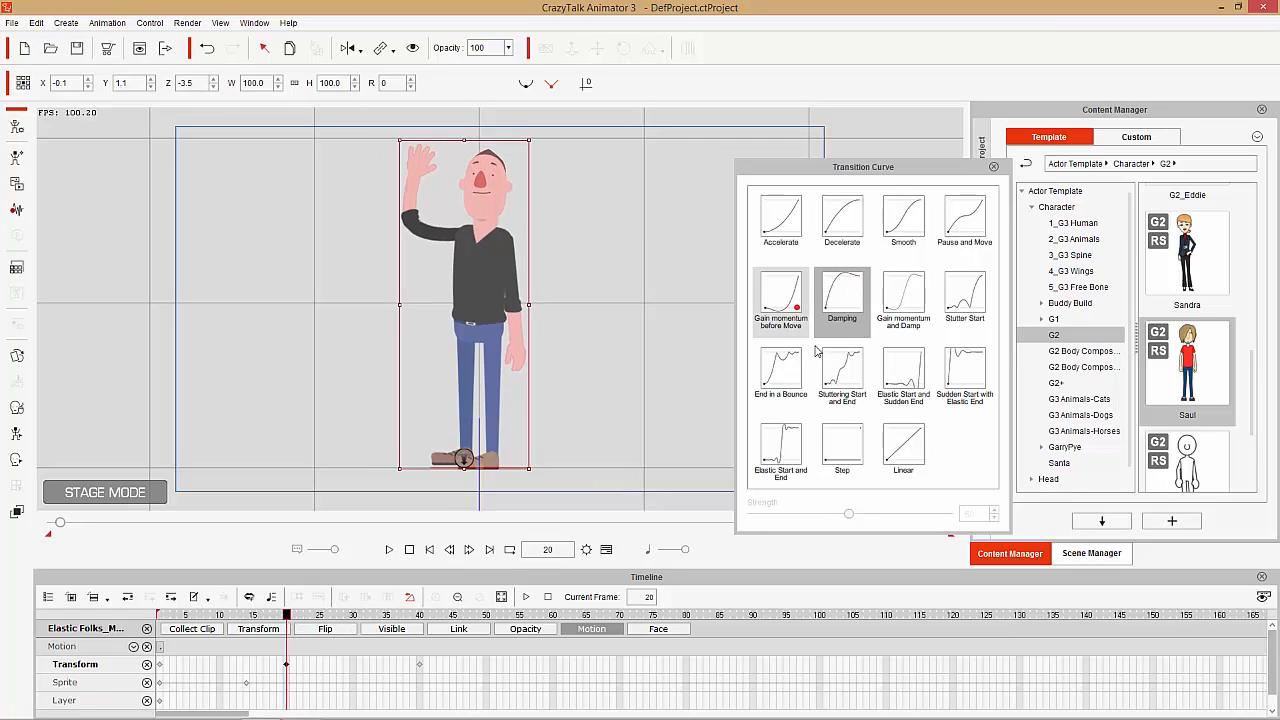
click(855, 372)
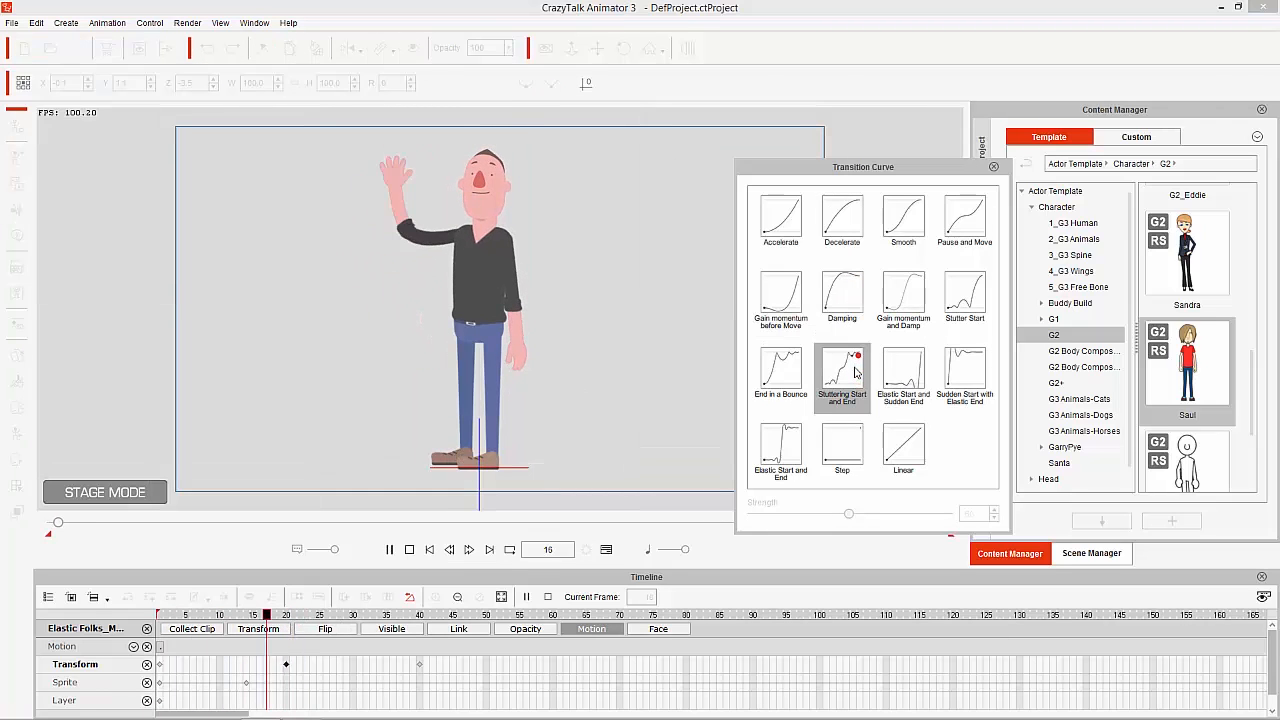
click(786, 372)
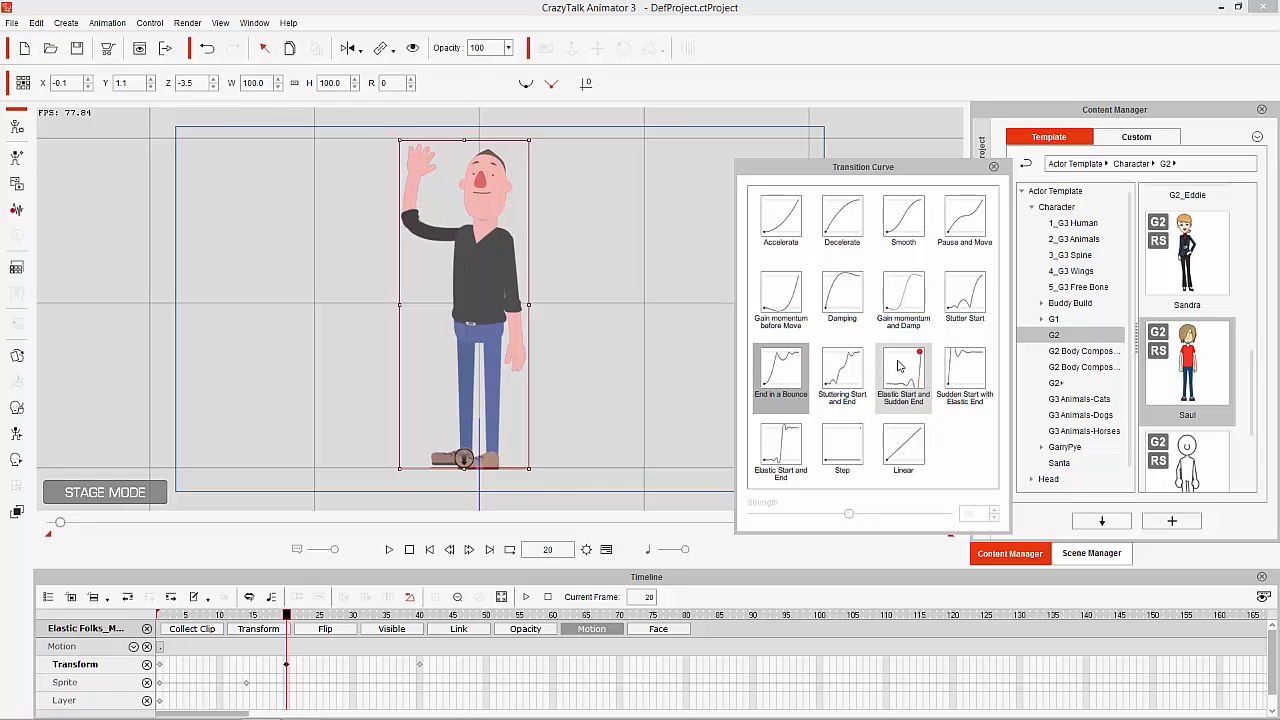
click(956, 312)
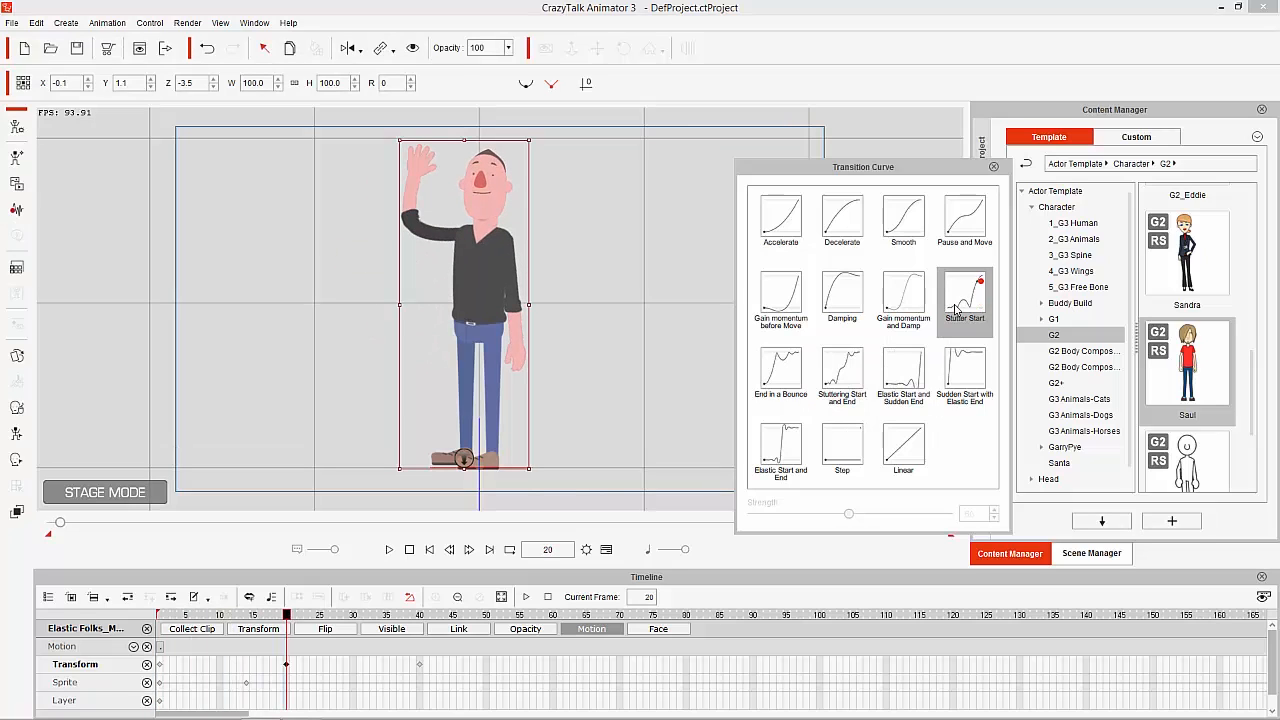
click(903, 292)
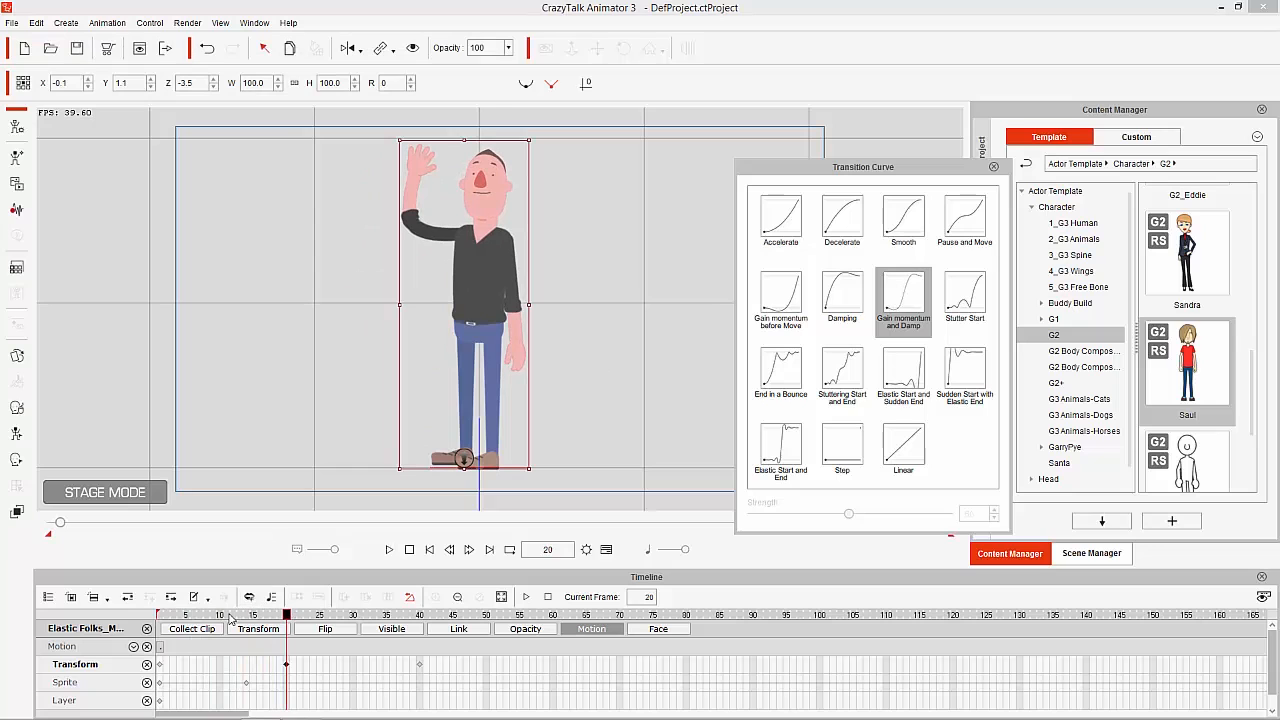
Play back the arm wave from frame 1 twice to check the motion with the frame 20 key's new curve
click(186, 615)
drag(186, 615, 146, 632)
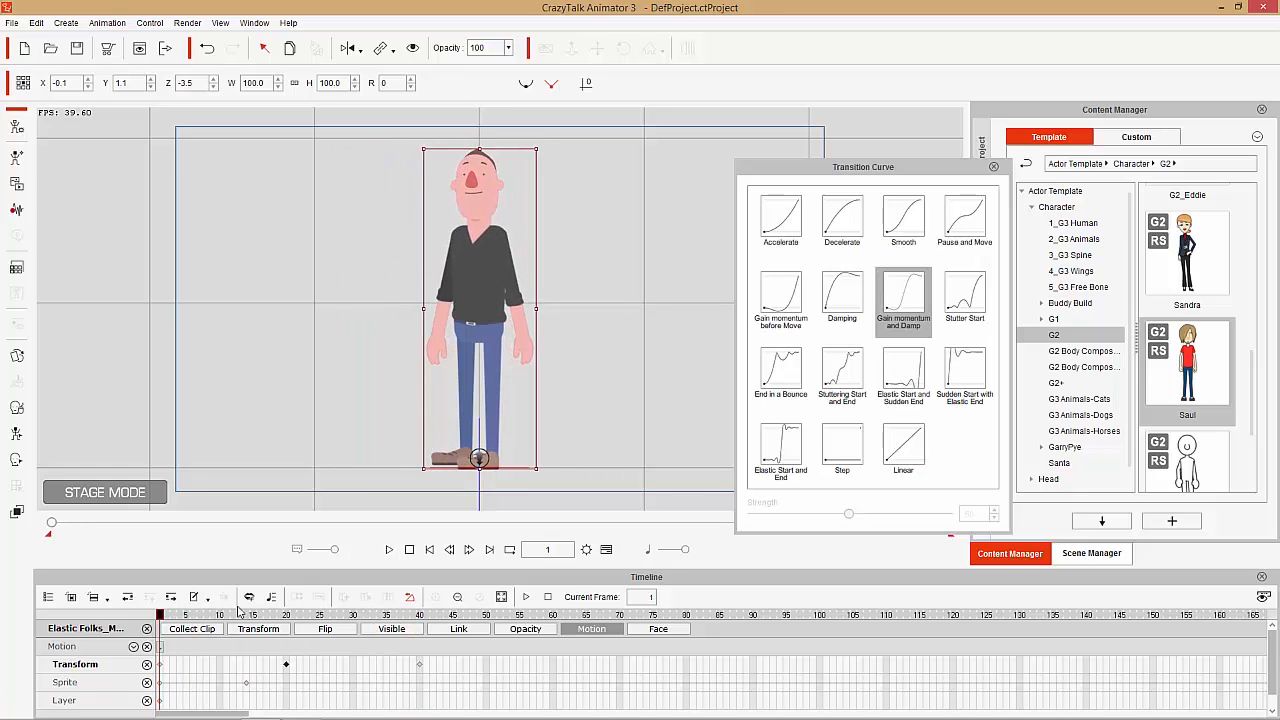
key(space)
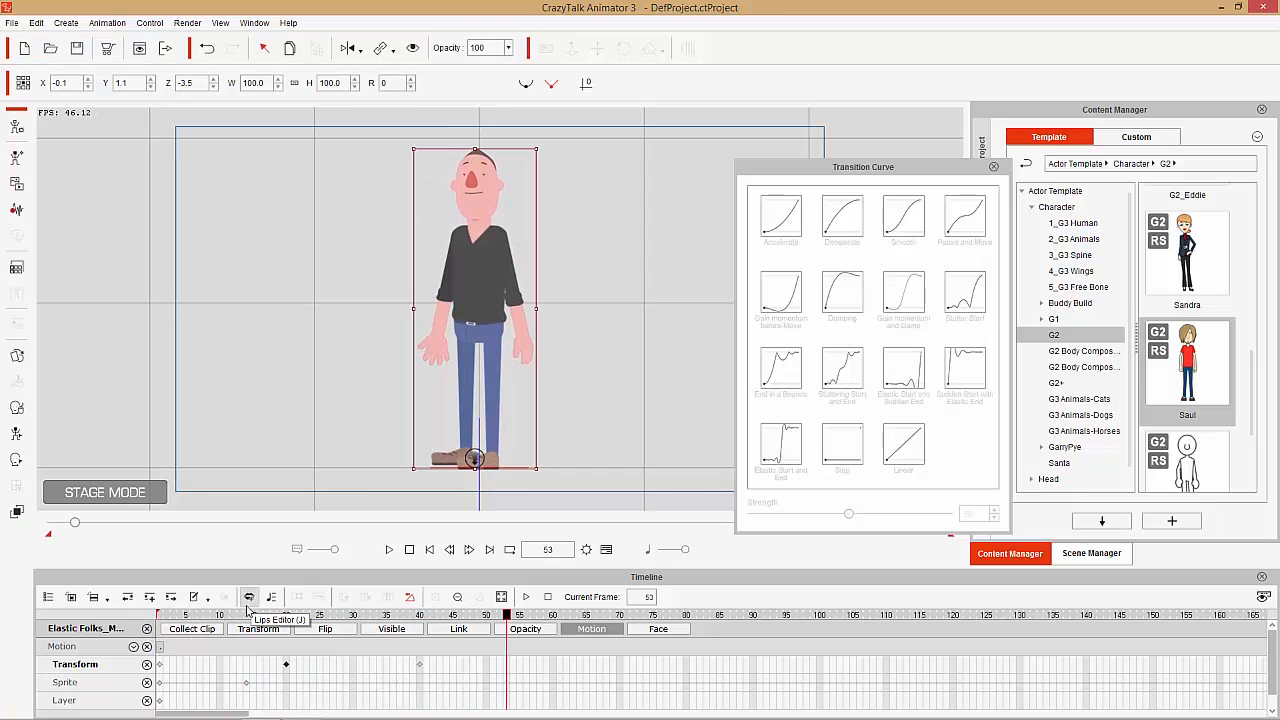
key(space)
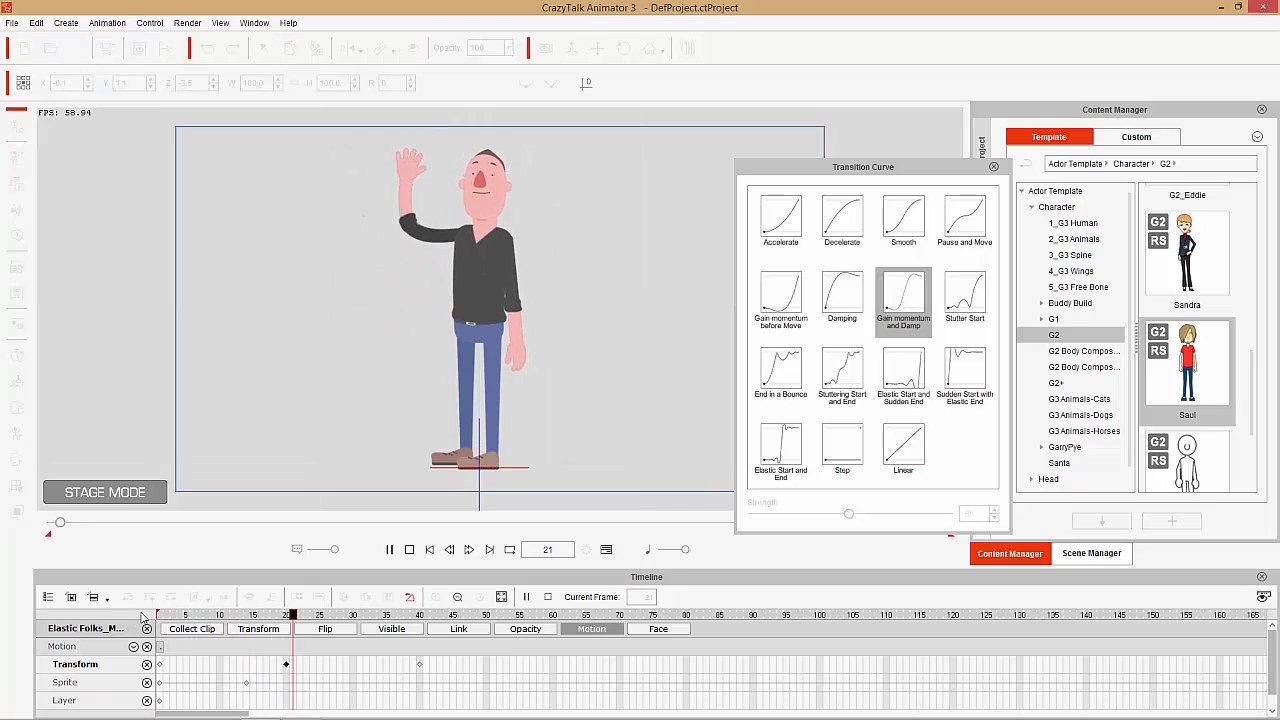
key(space)
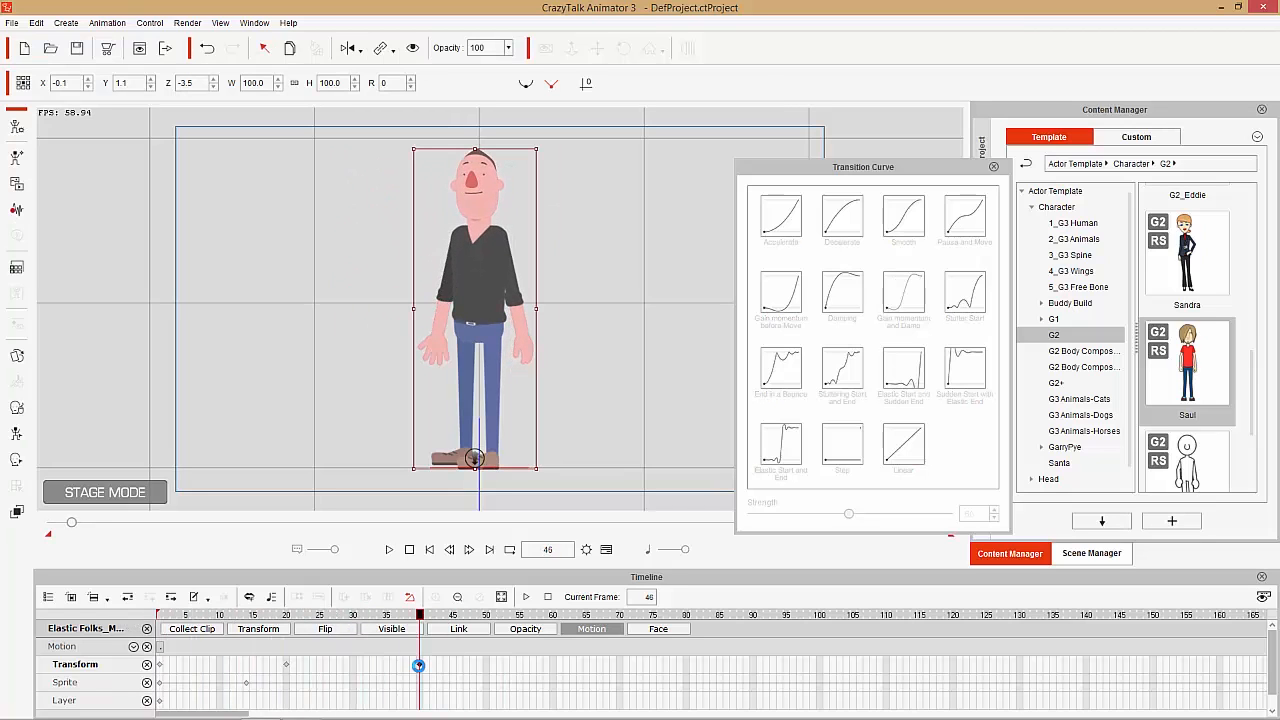
Set the transition curve of the Transform key at frame 40 to Gain momentum and Damp, and preview the motion from the start
right_click(418, 665)
click(443, 662)
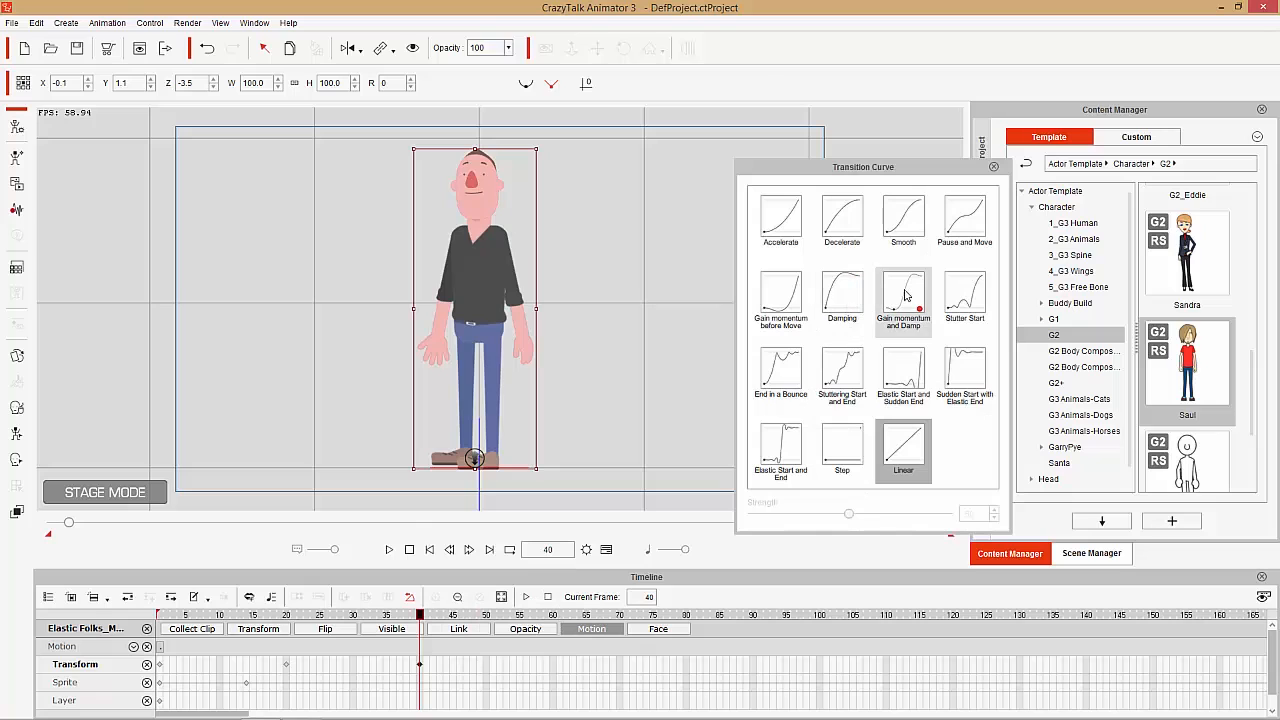
click(906, 293)
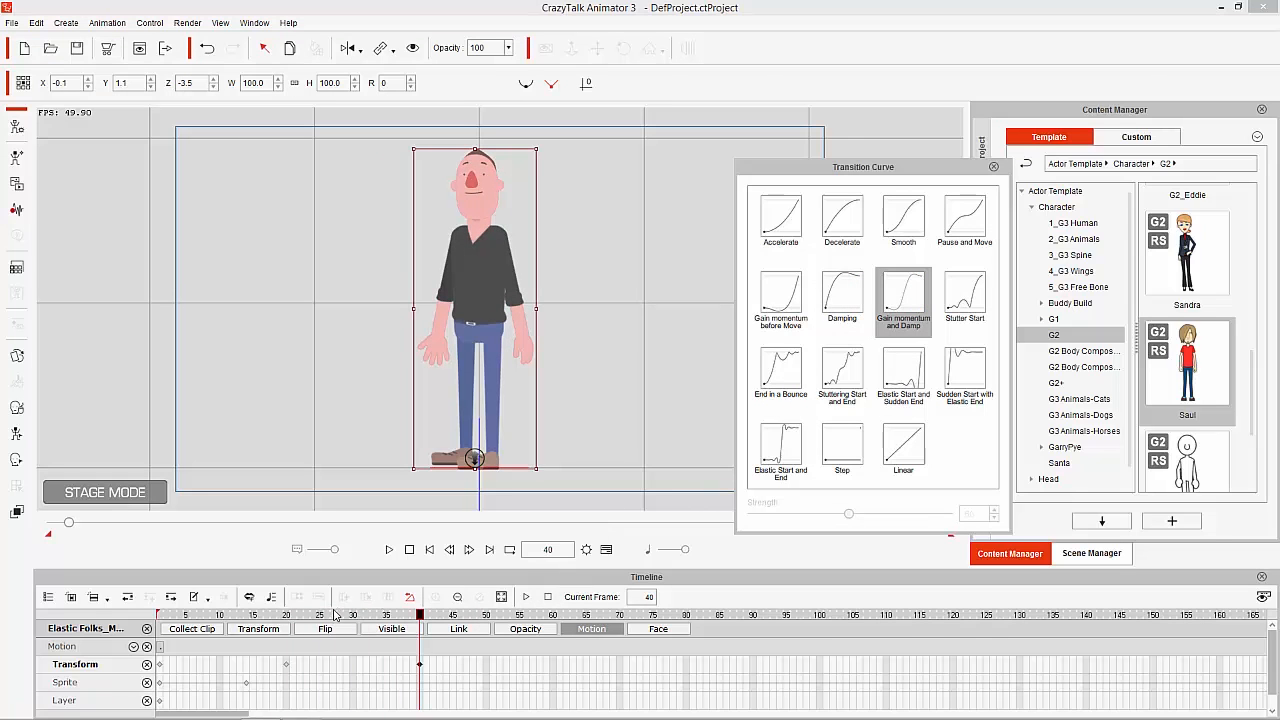
drag(320, 617, 262, 632)
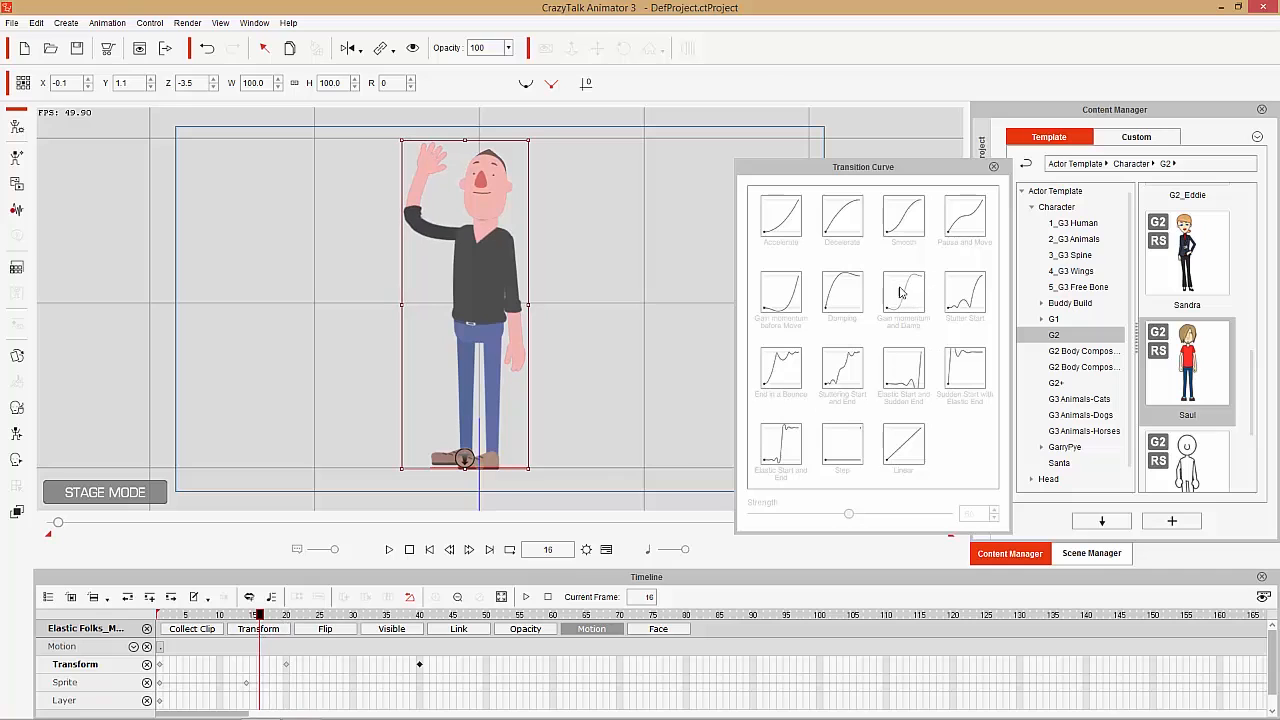
key(space)
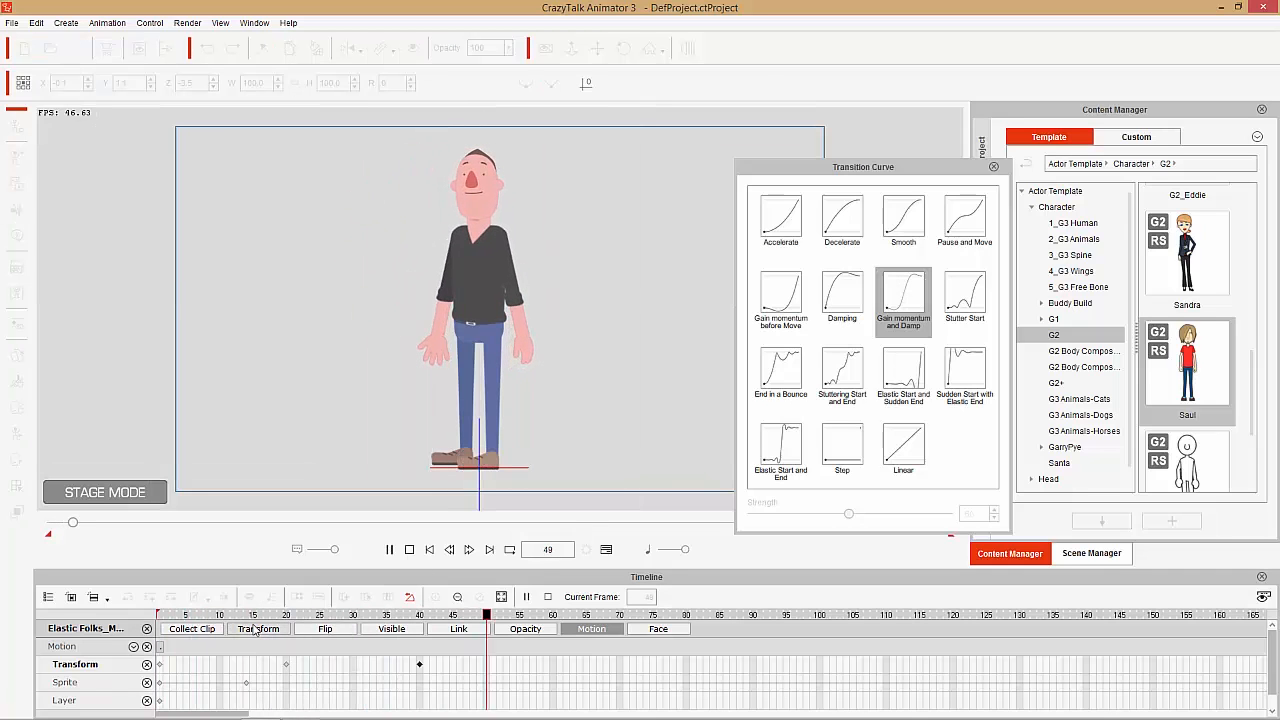
drag(223, 617, 162, 619)
key(space)
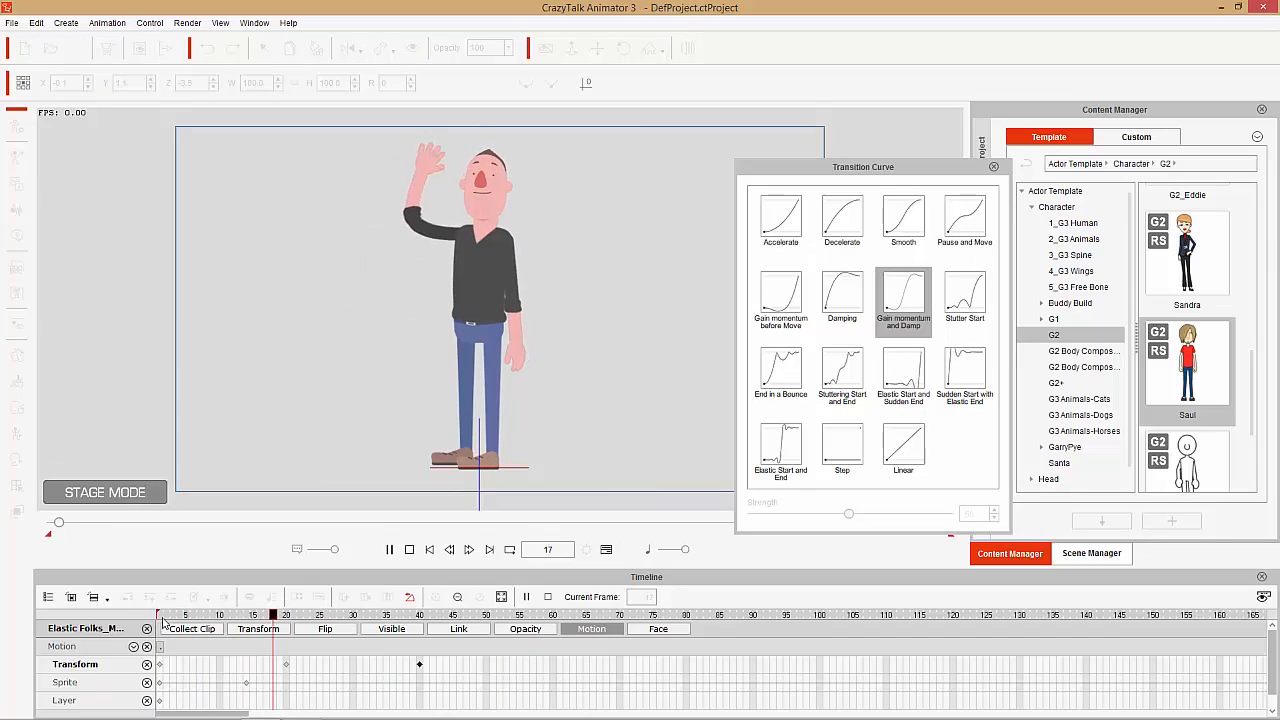
key(space)
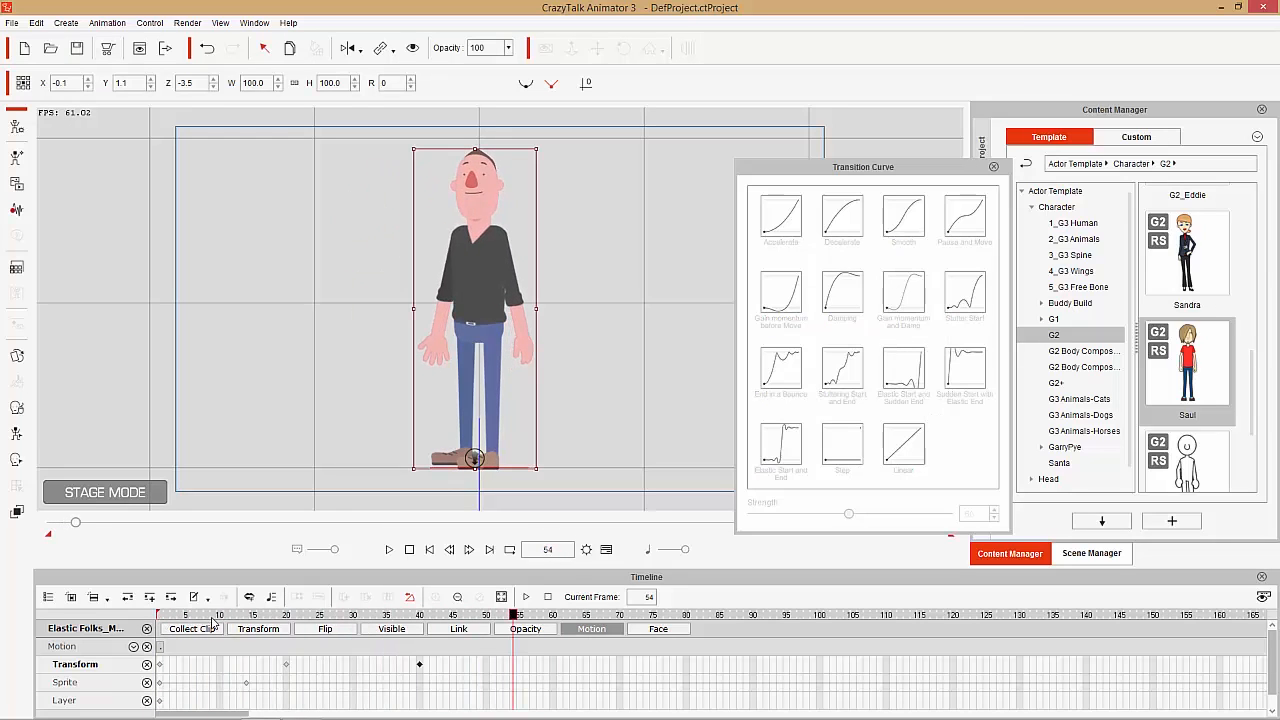
Copy the Transform key at frame 20 to frame 26 to hold the raised arm, and preview the animation
click(287, 664)
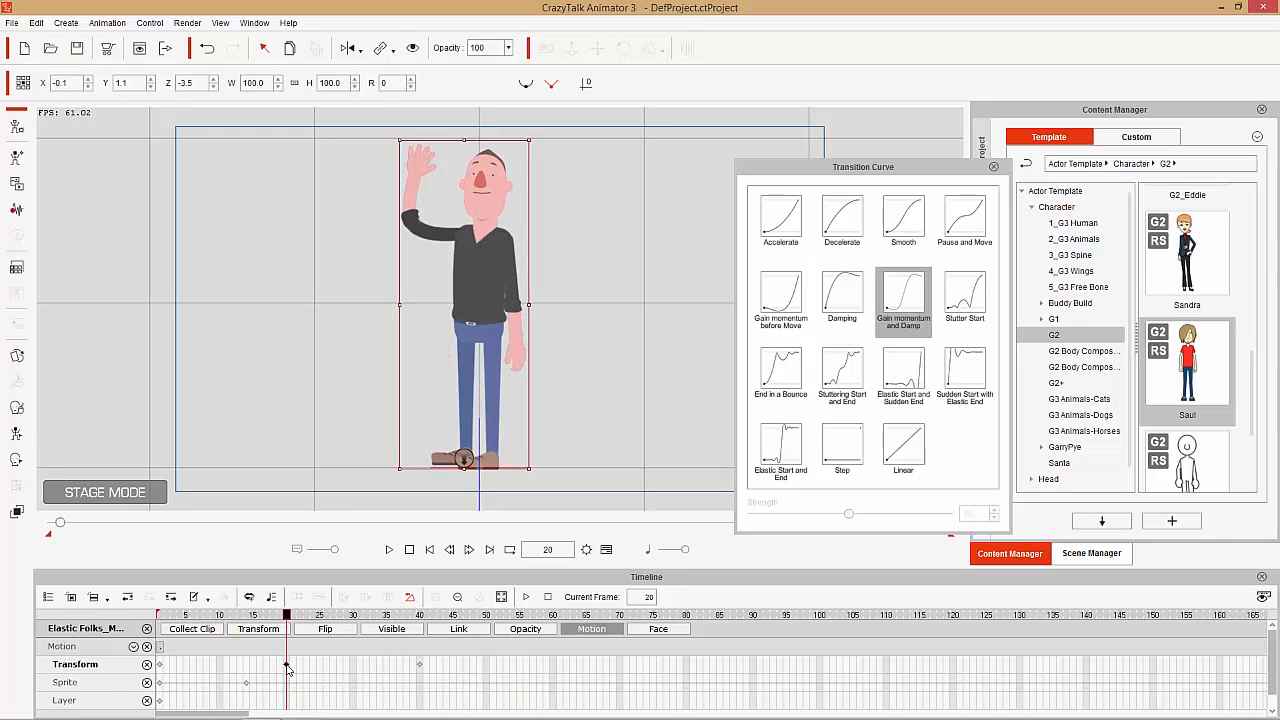
drag(287, 614, 141, 623)
key(space)
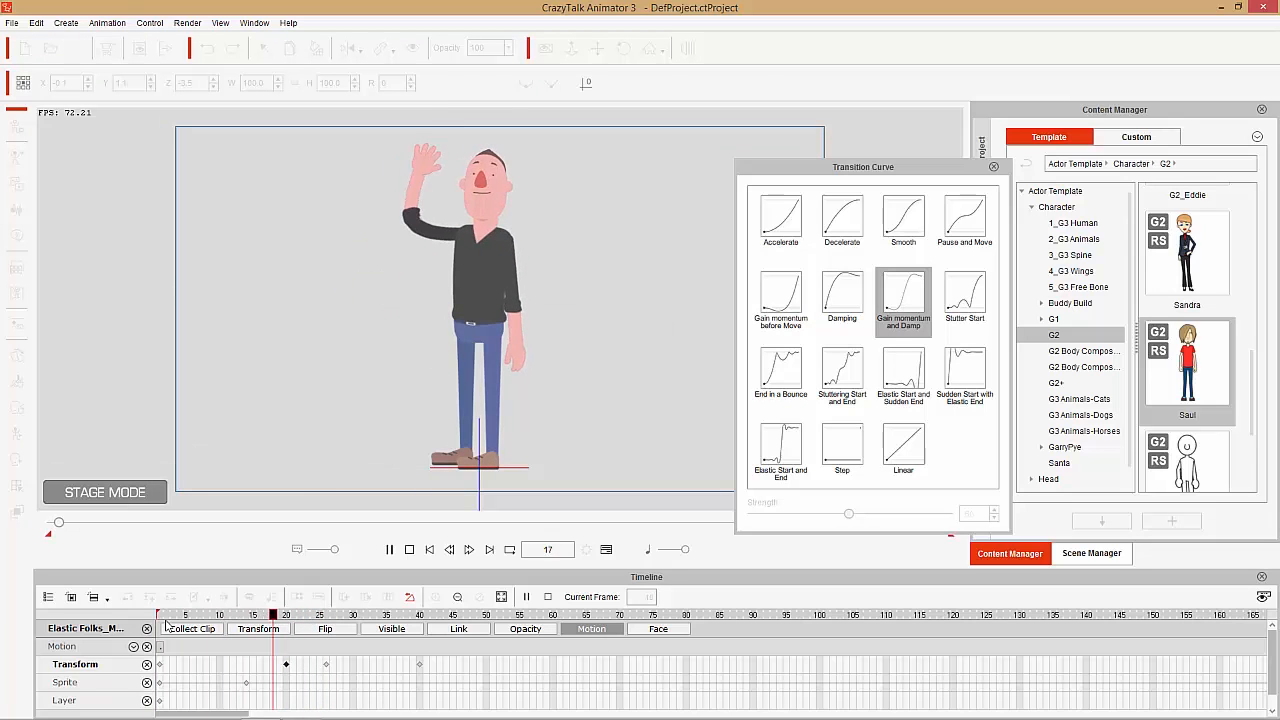
key(space)
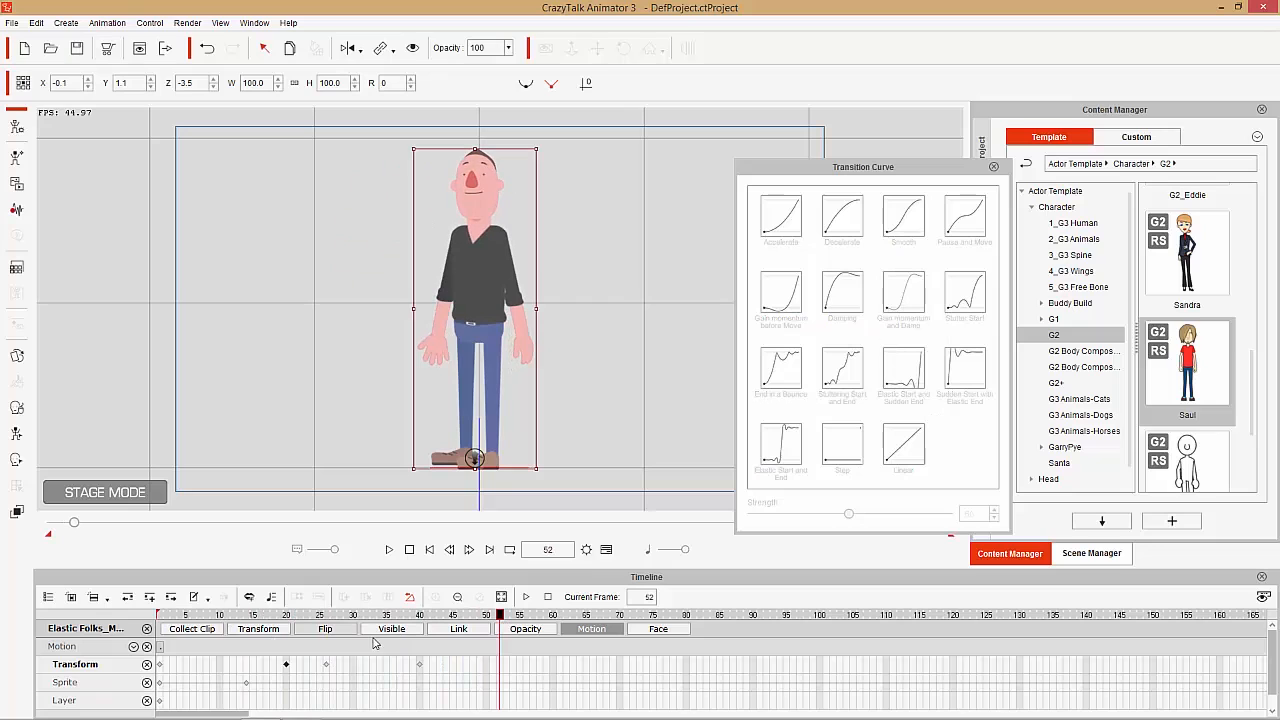
Move the last Transform key from frame 40 to frame 52, and play the animation back twice from the start
click(420, 665)
click(499, 664)
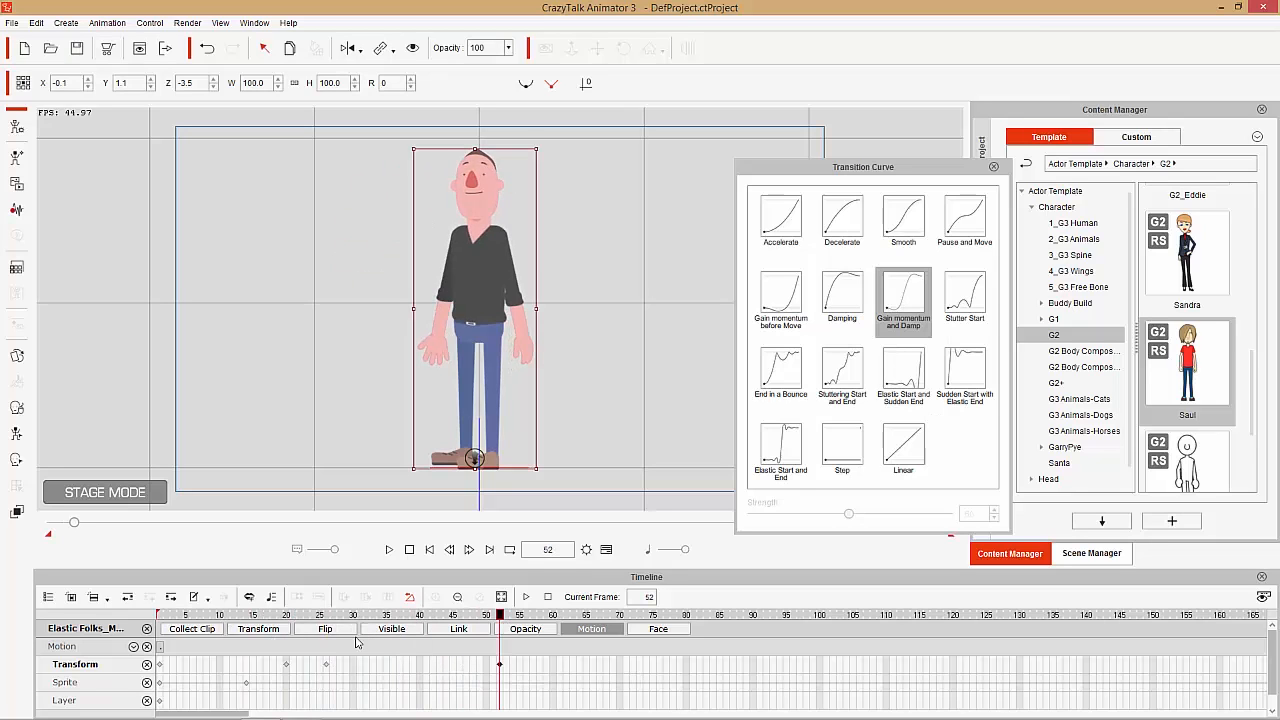
key(space)
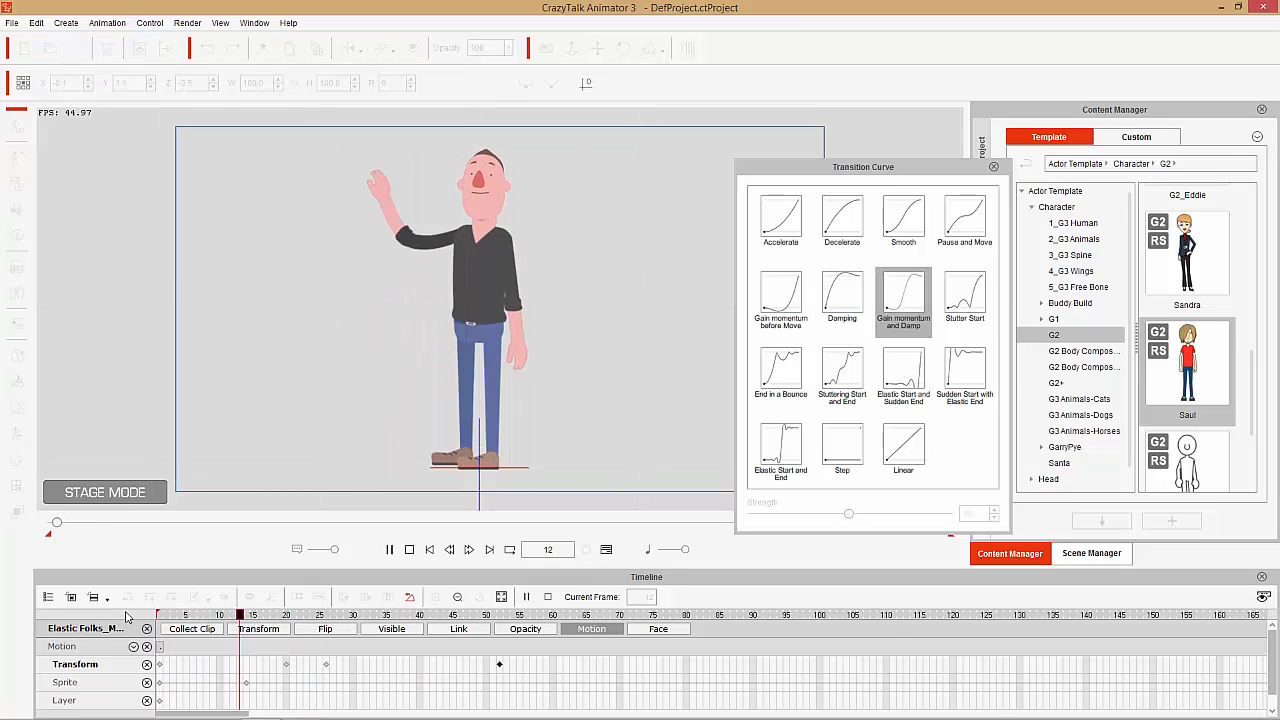
key(space)
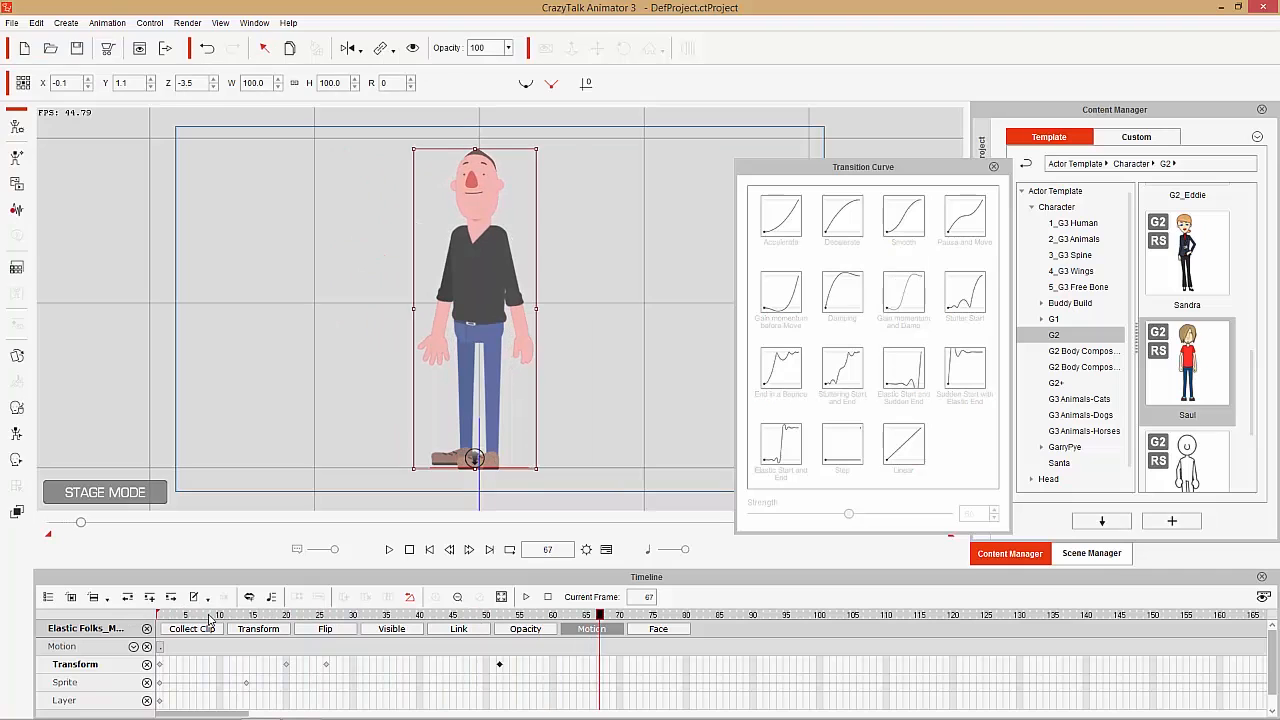
click(186, 616)
key(space)
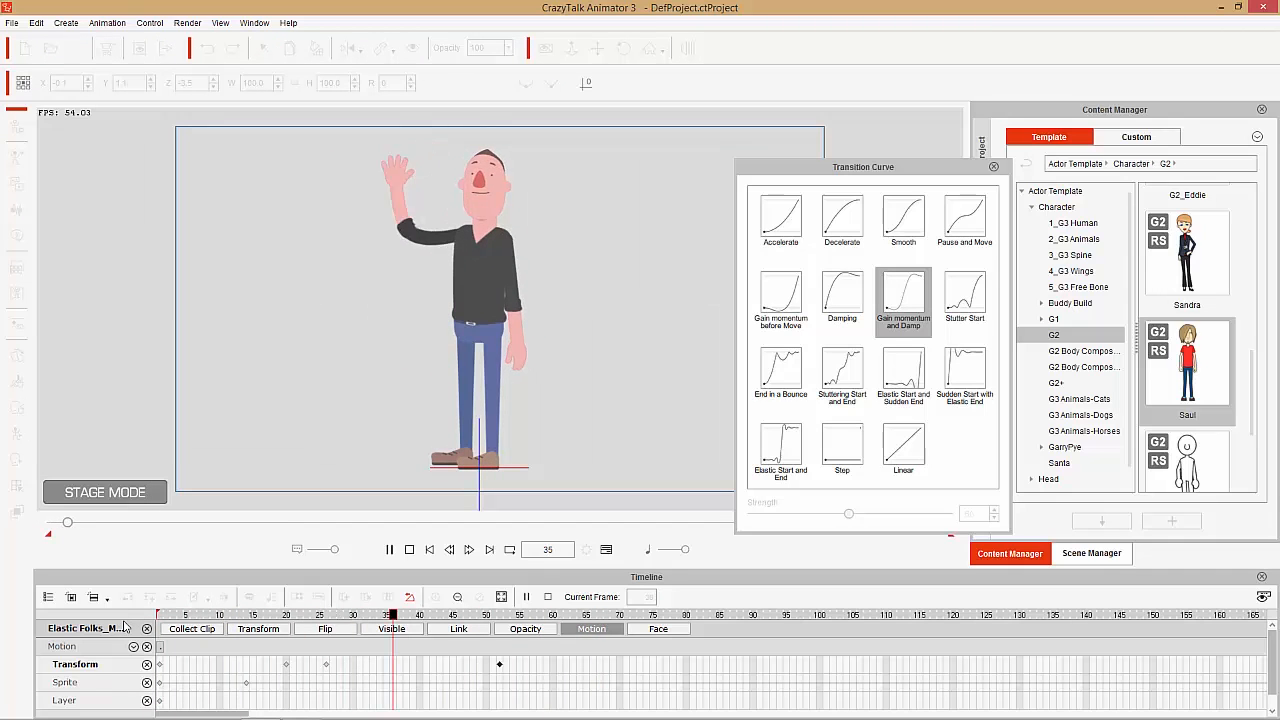
key(space)
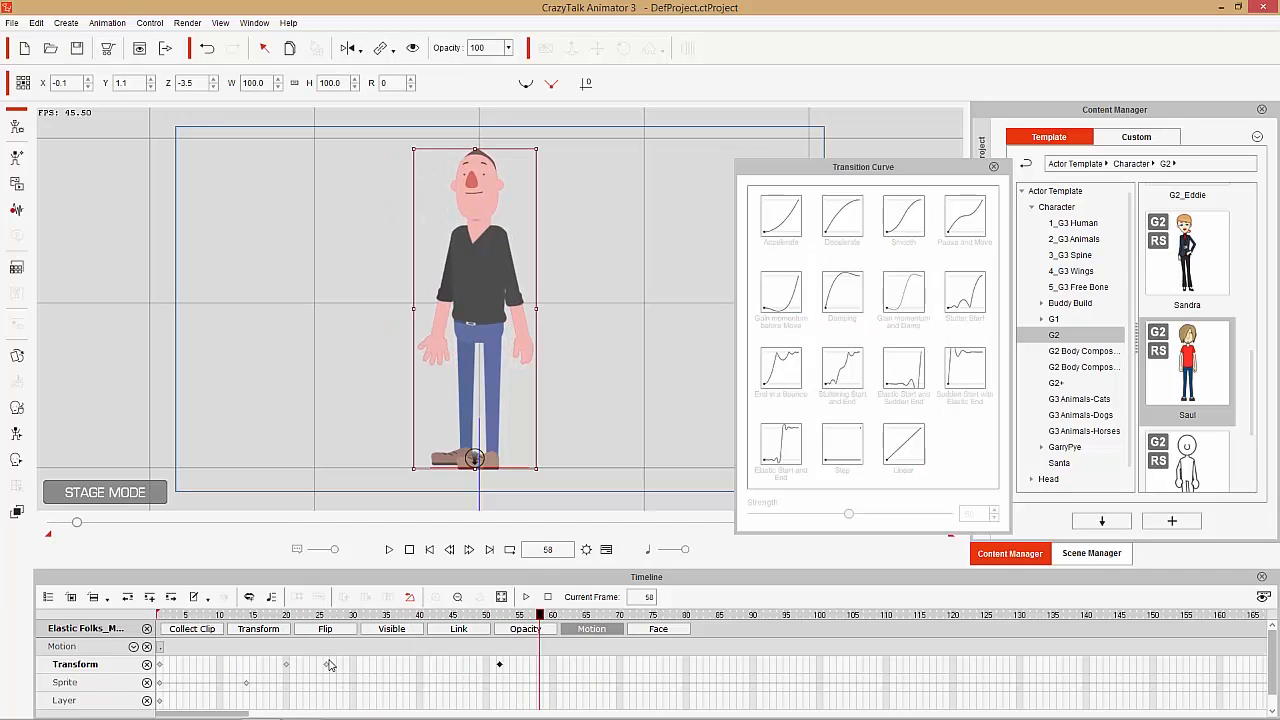
Set the transition curve of the Transform key at frame 26 to Damping, and preview the motion from frame 1
click(327, 665)
right_click(327, 665)
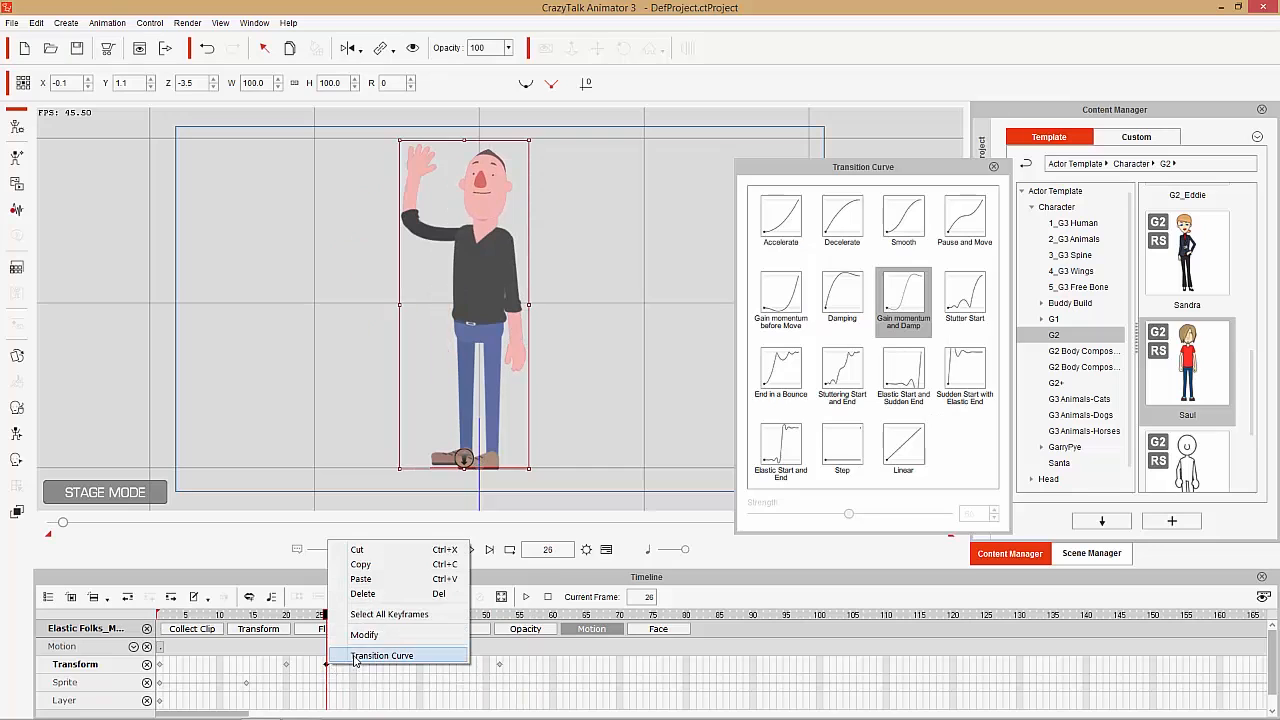
click(385, 659)
click(843, 297)
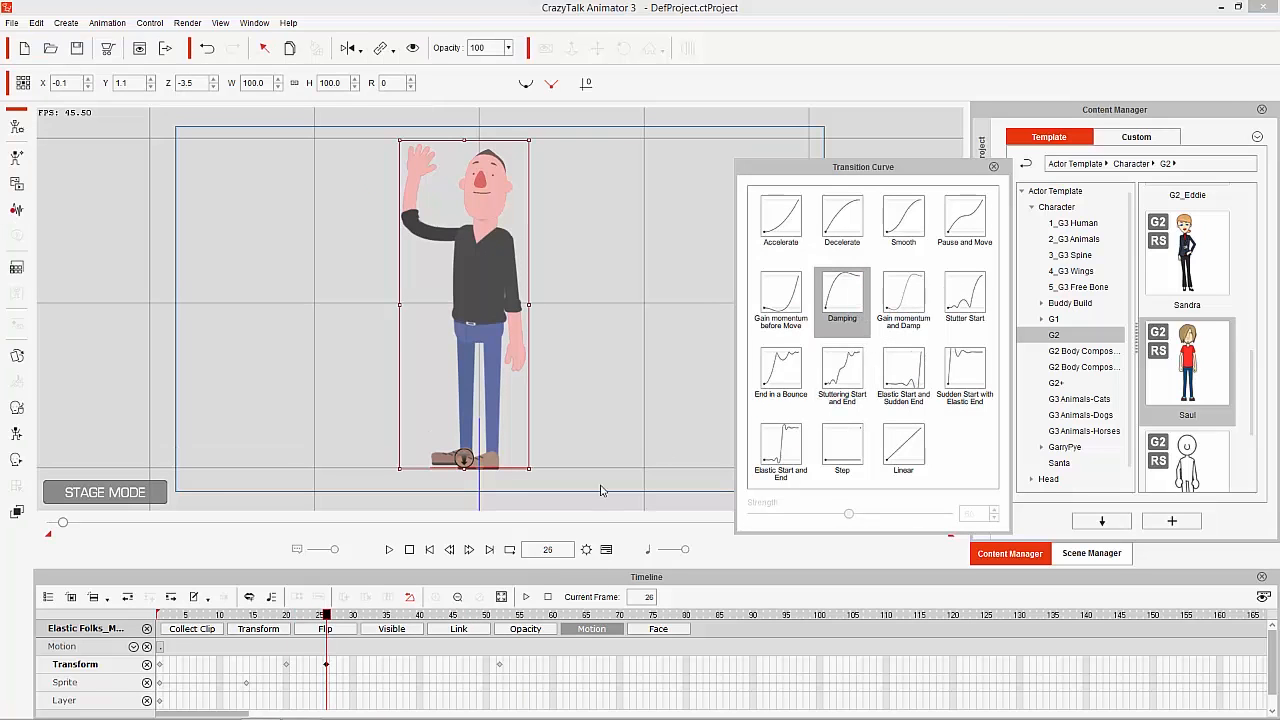
click(163, 615)
key(space)
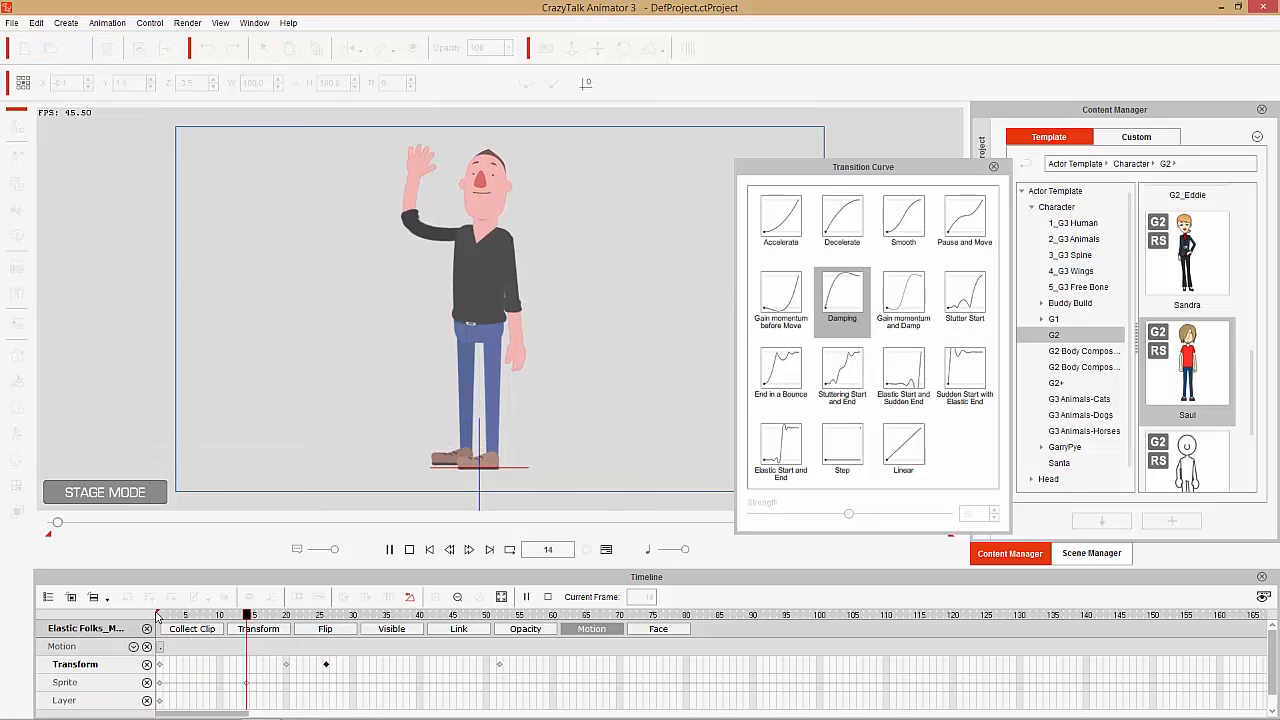
key(space)
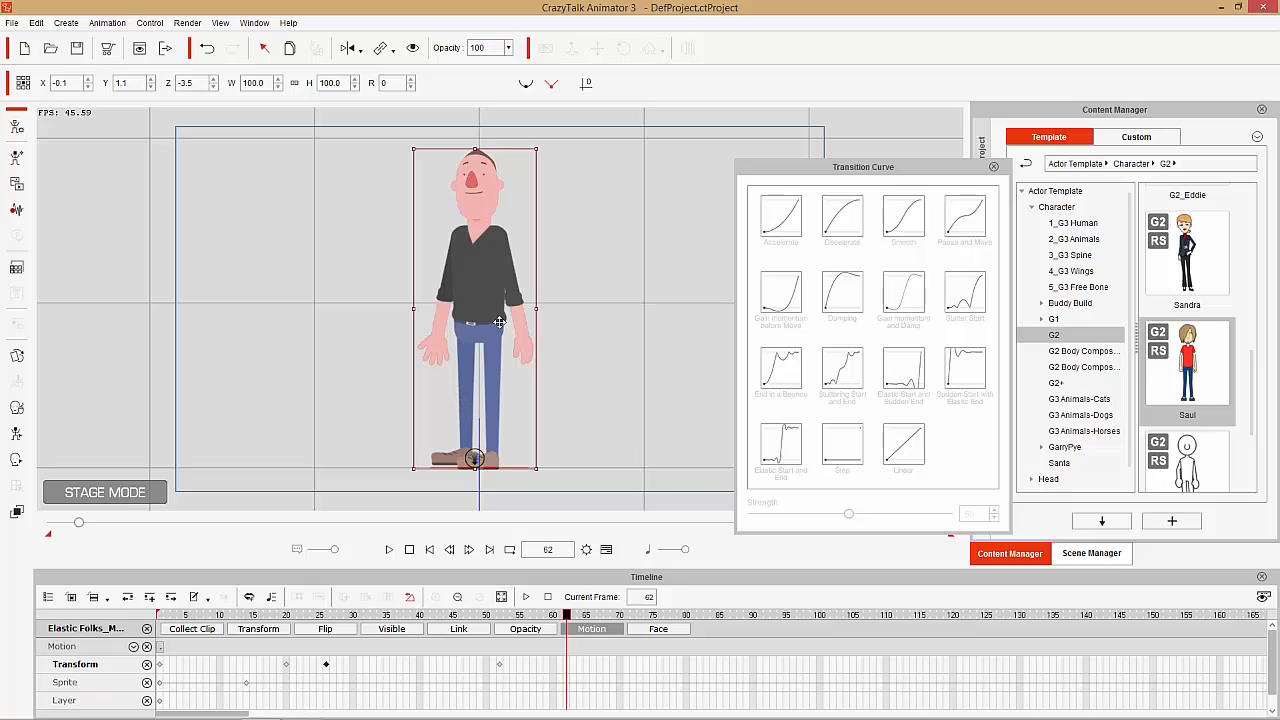
Return to frame 1, close the Transition Curve window, and remove all object animation from the character
click(411, 550)
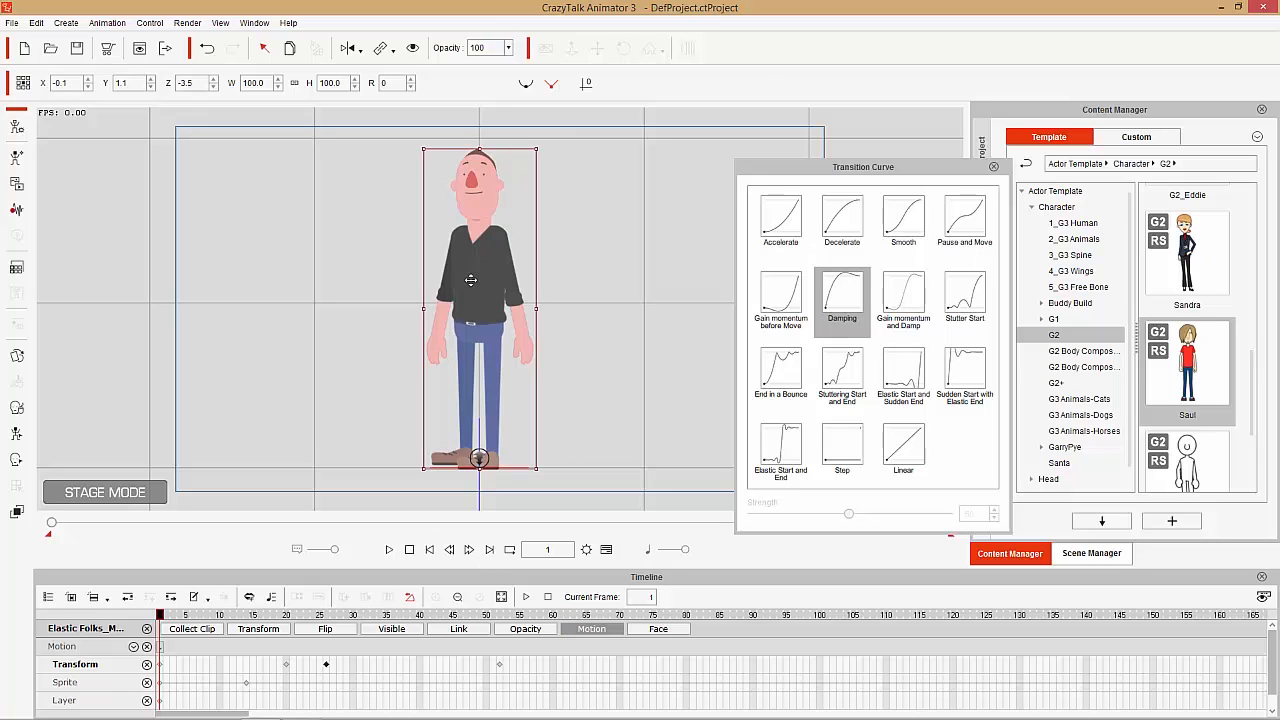
click(995, 167)
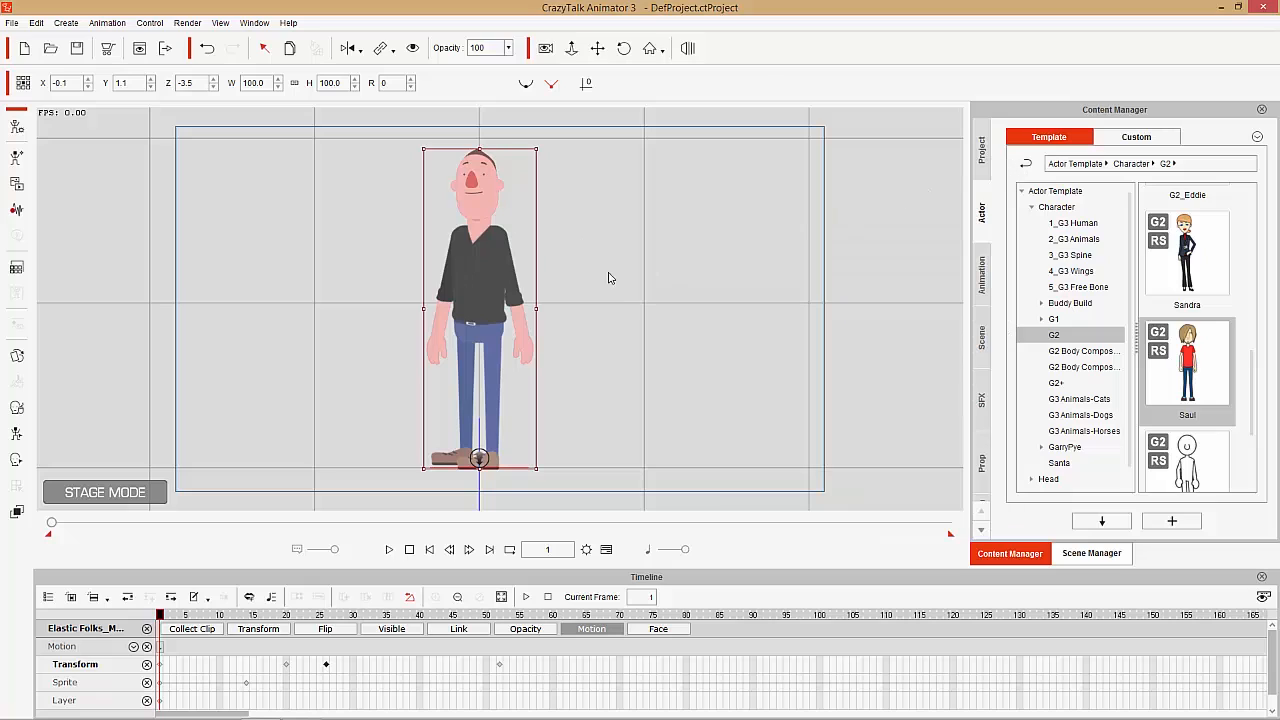
right_click(475, 276)
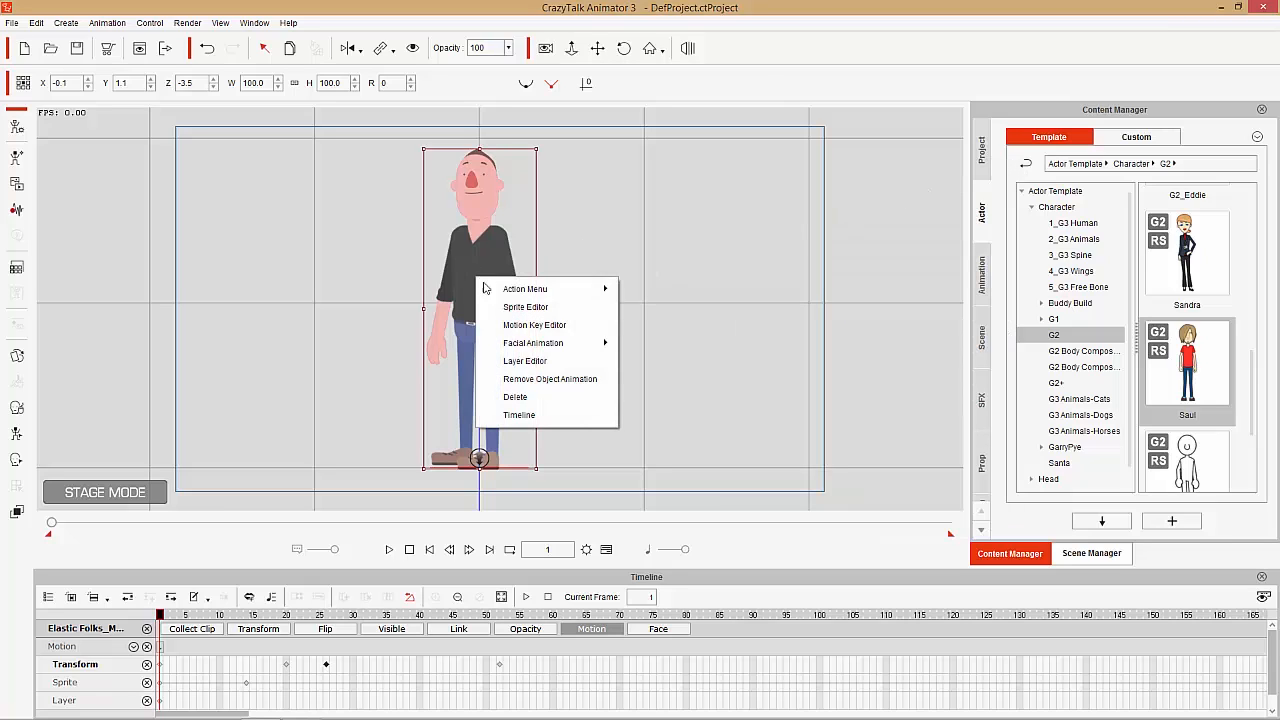
click(542, 380)
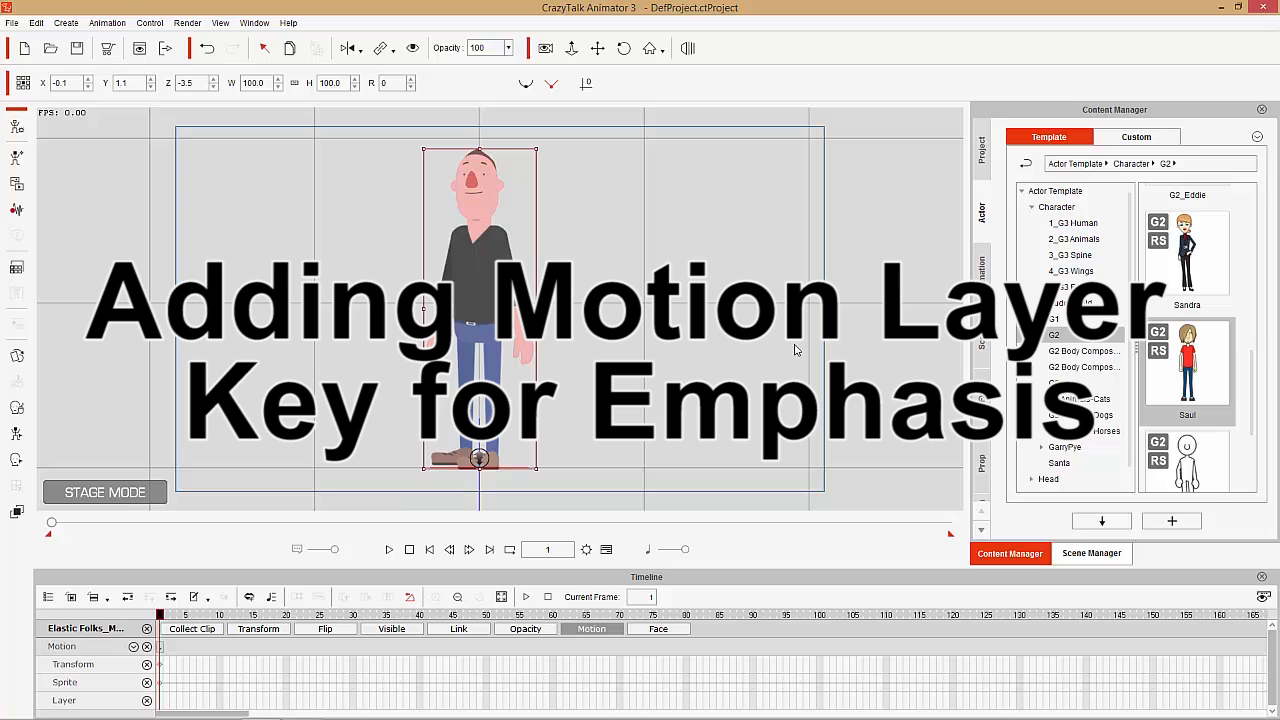
Apply the Throw motion from the Elastic Folks Perform animation templates to the character at frame 1
click(981, 275)
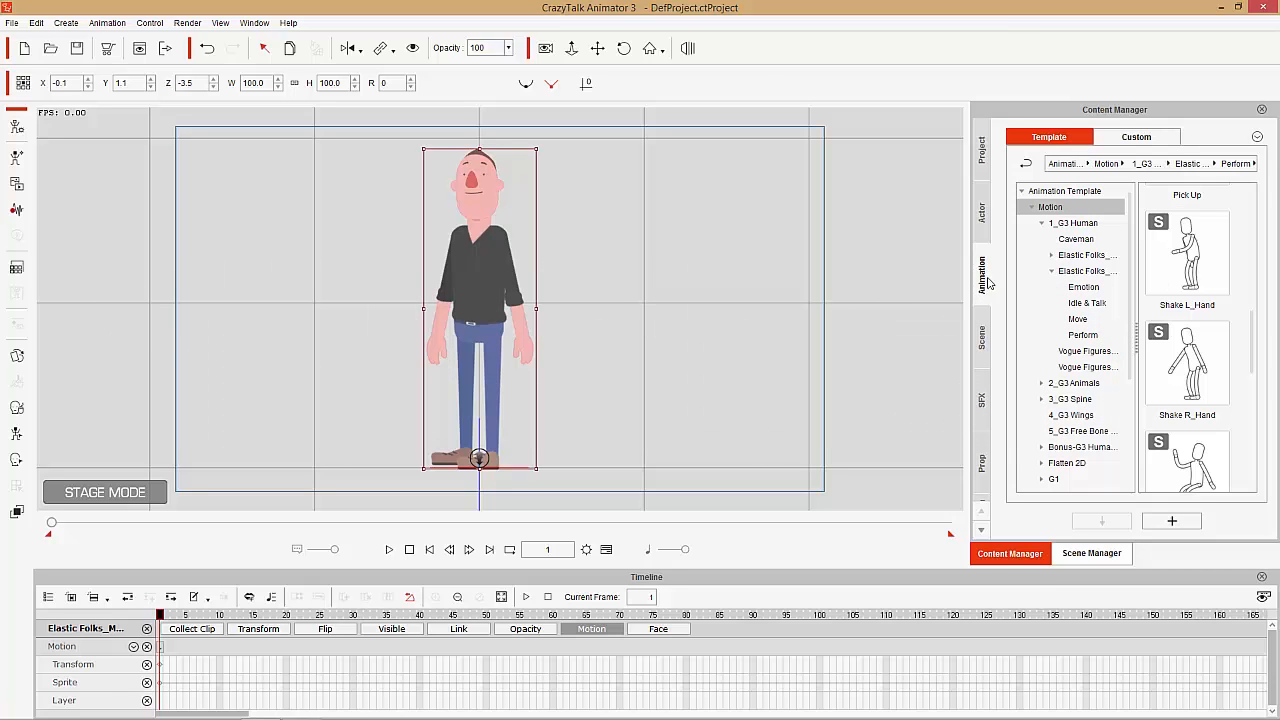
click(1092, 336)
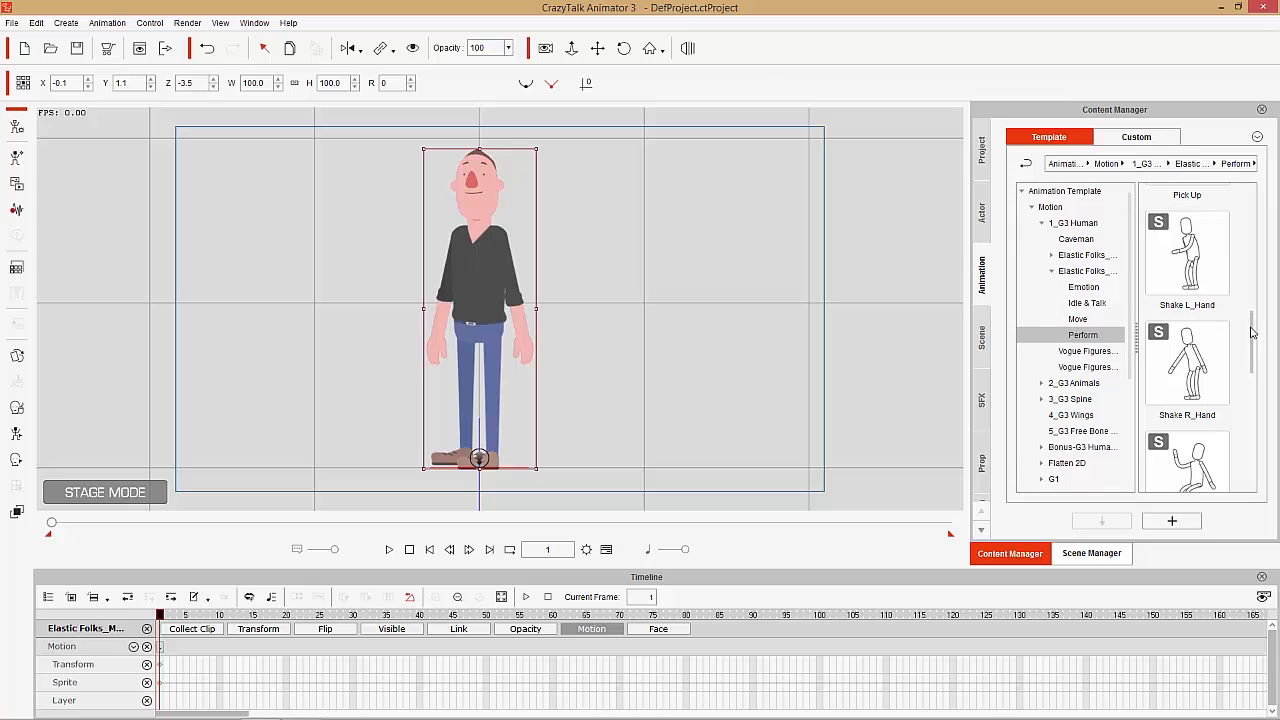
drag(1253, 321, 1265, 450)
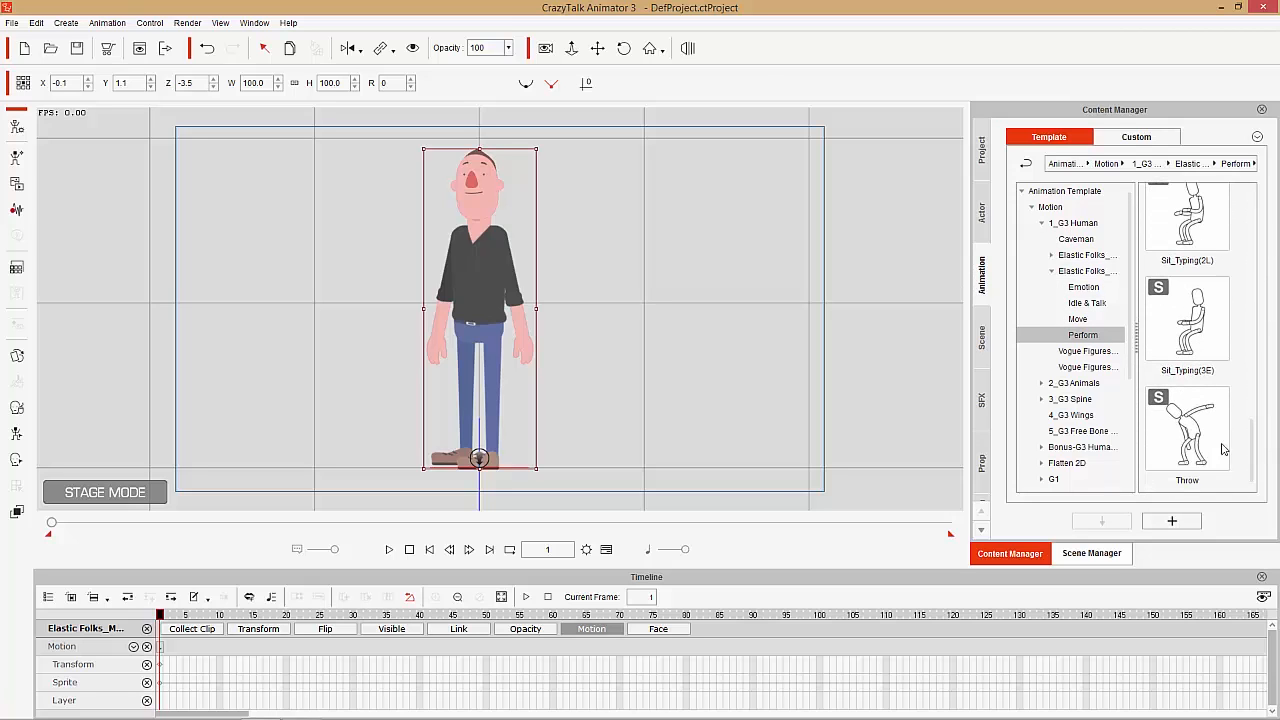
click(1190, 430)
click(1101, 521)
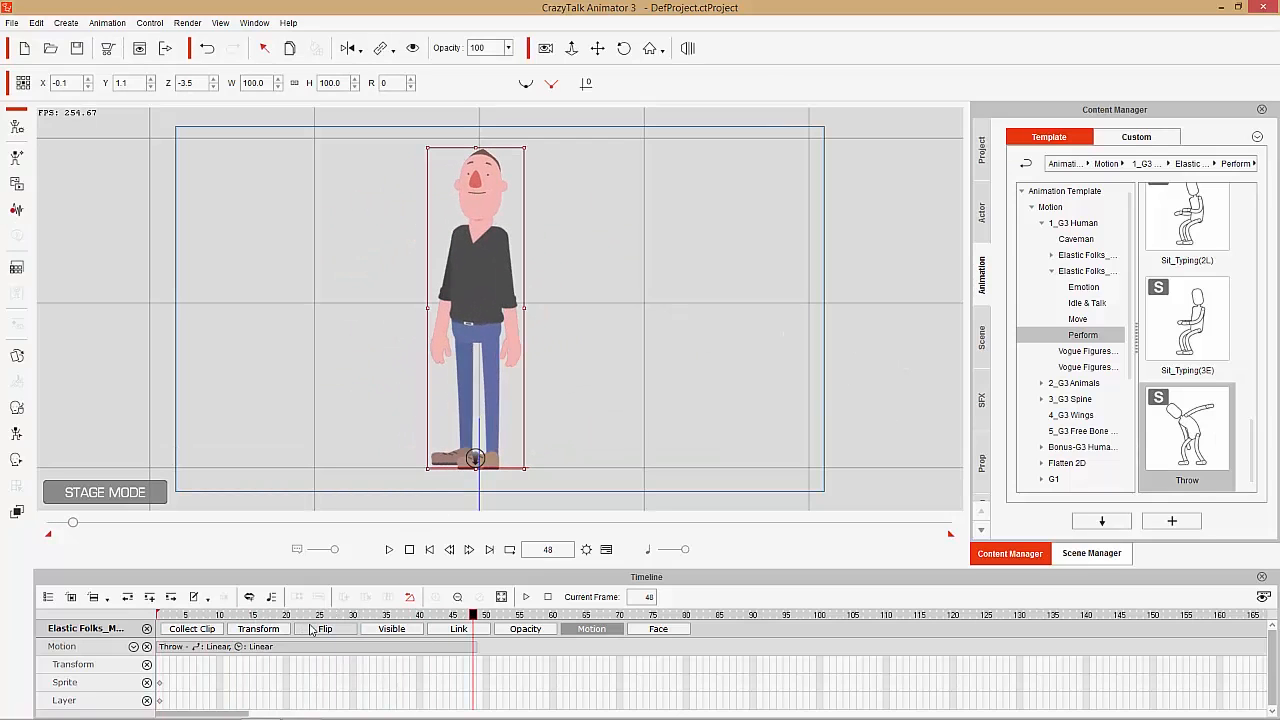
Play the Throw motion from frame 1, scrub through its opening frames, and return to frame 1
click(360, 652)
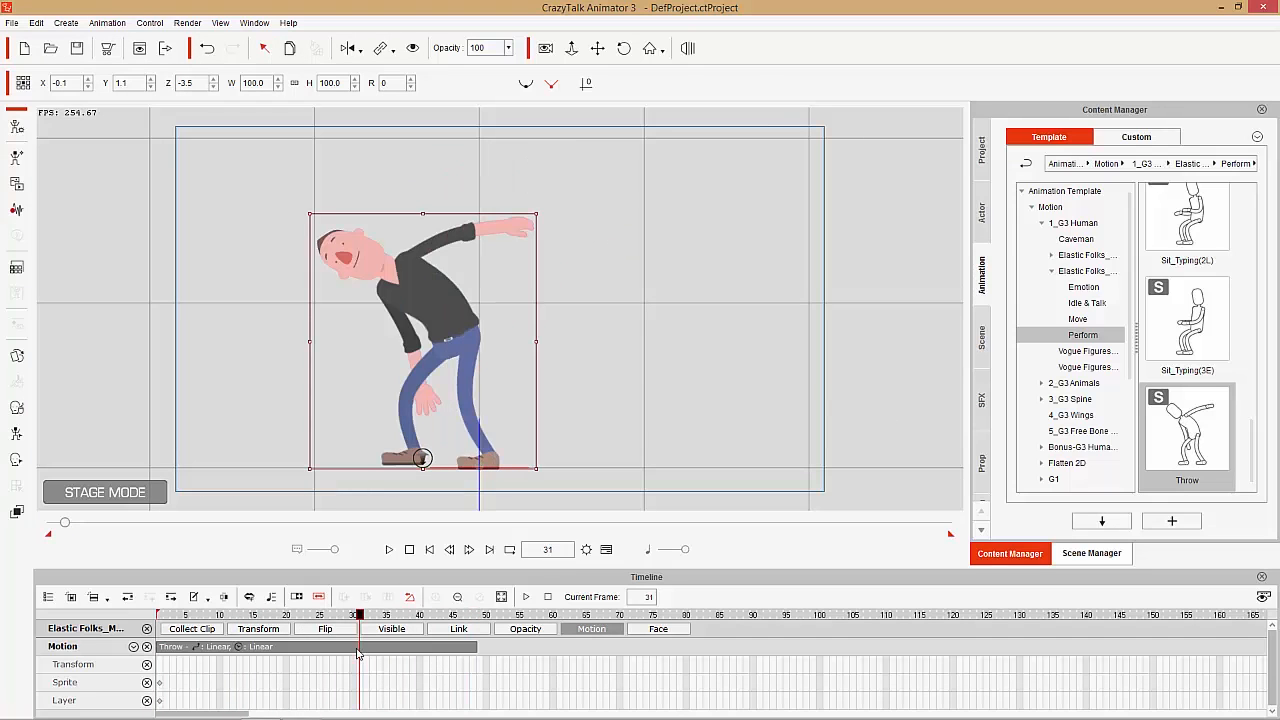
click(160, 615)
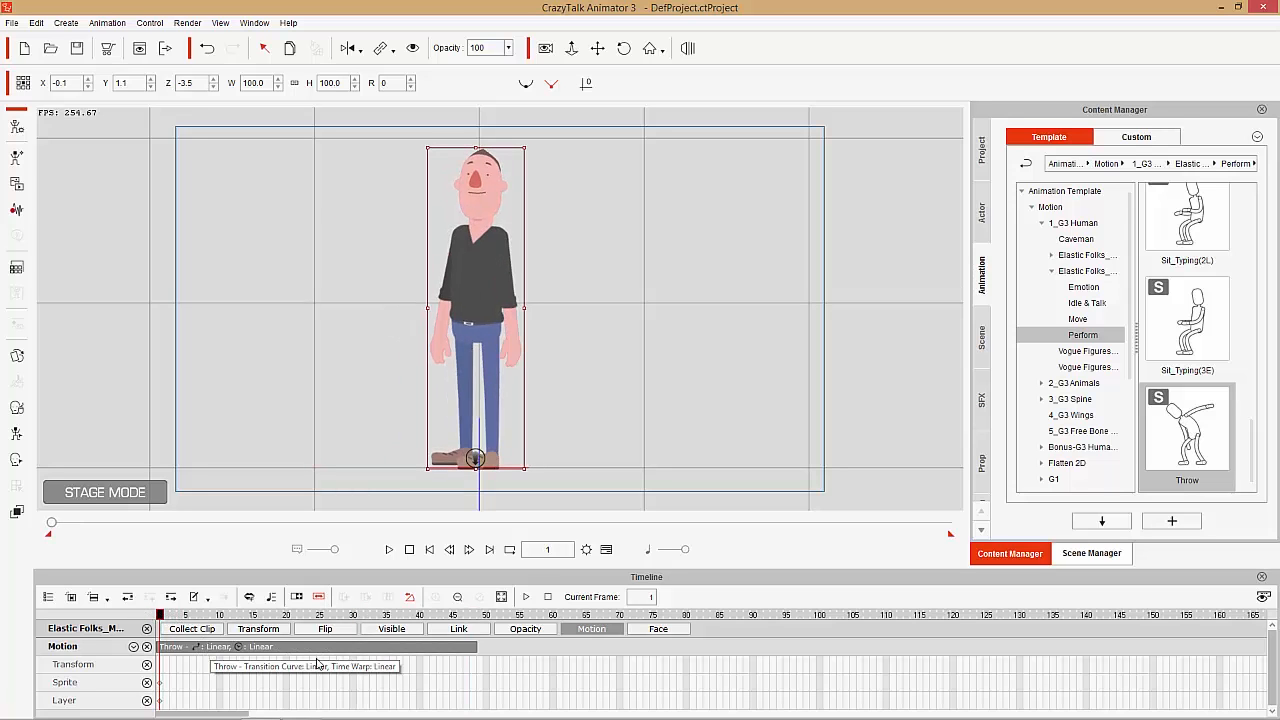
key(space)
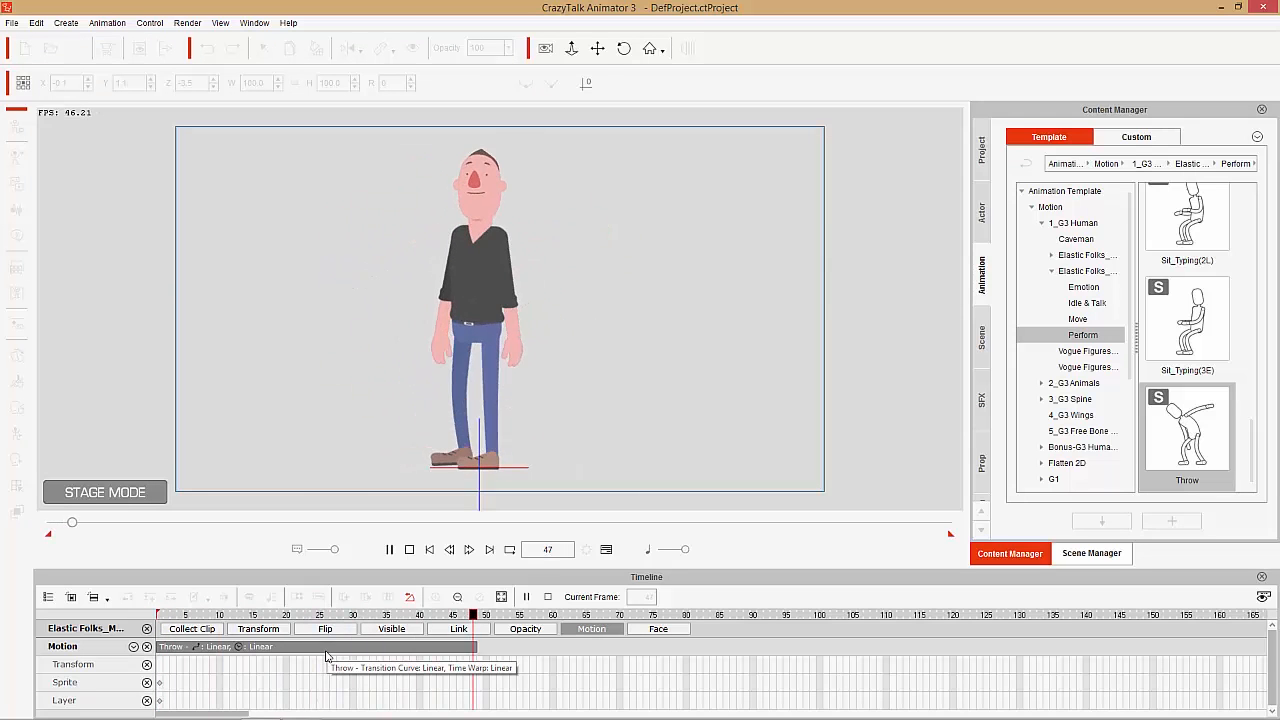
key(space)
click(219, 615)
drag(205, 617, 141, 615)
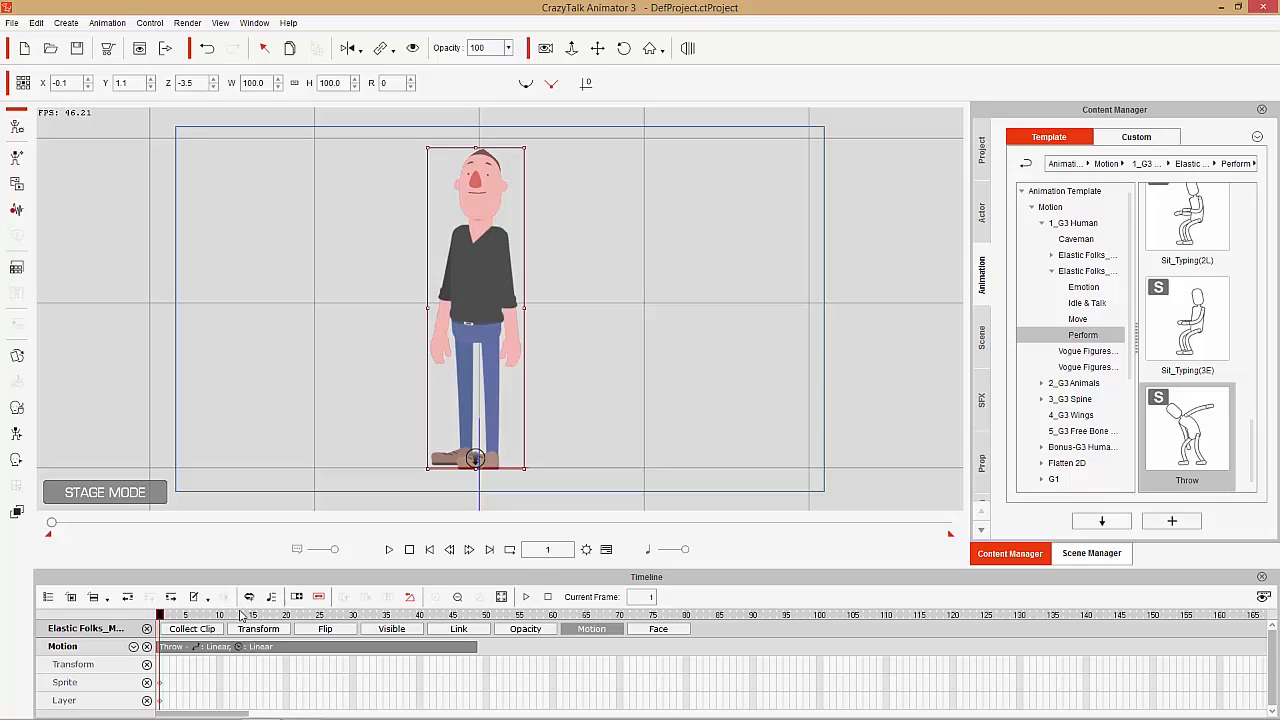
drag(224, 614, 155, 612)
Open the 2D Motion Key Editor and set a Transform key at frame 24 by resetting all bones
click(16, 408)
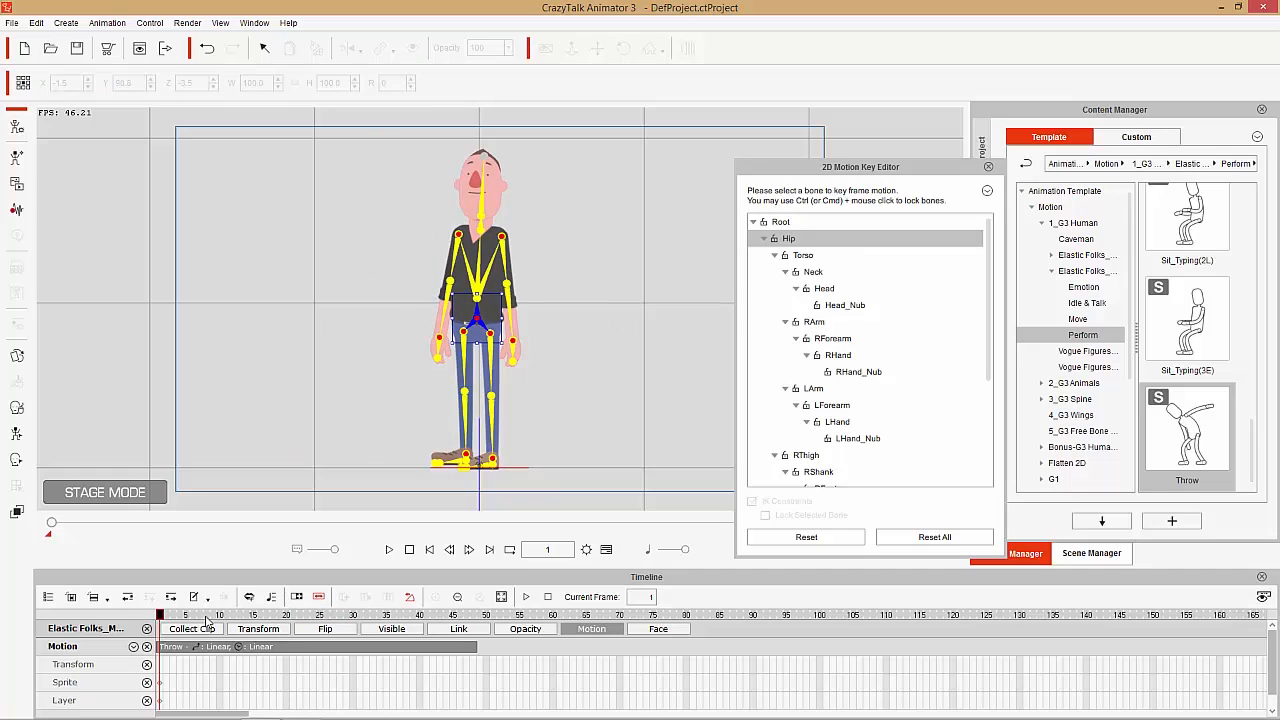
drag(205, 614, 314, 612)
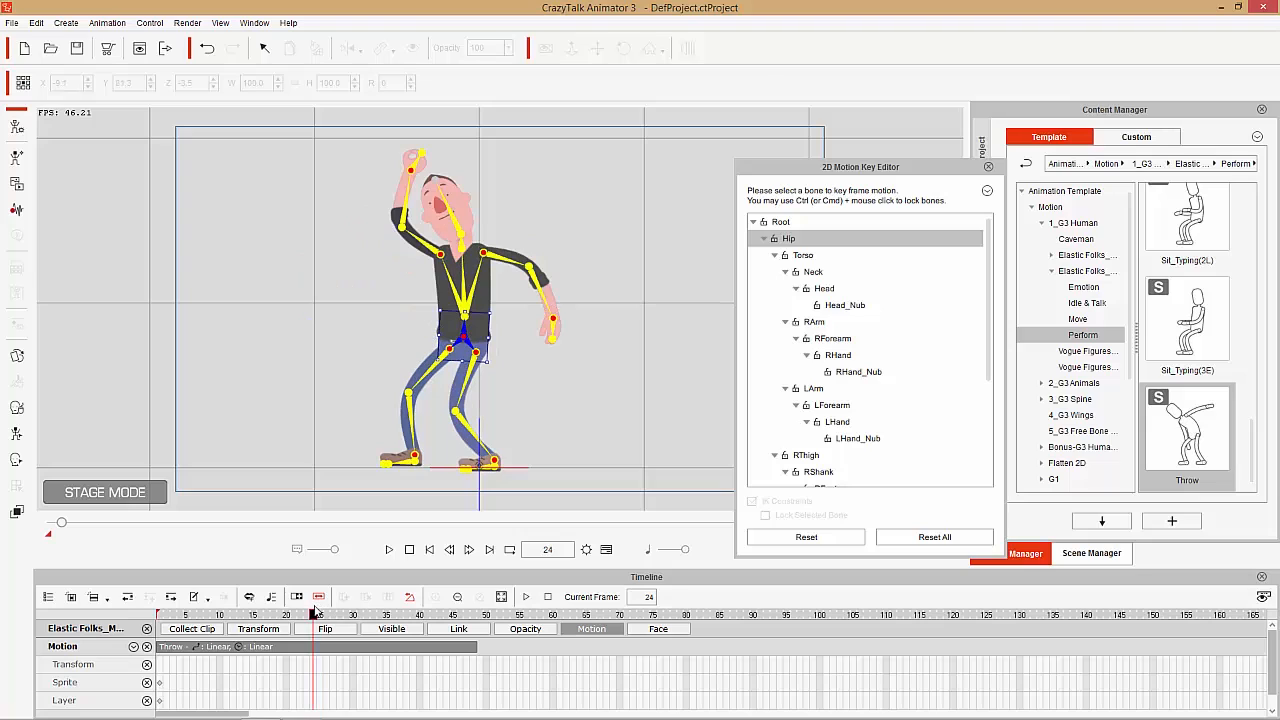
click(935, 537)
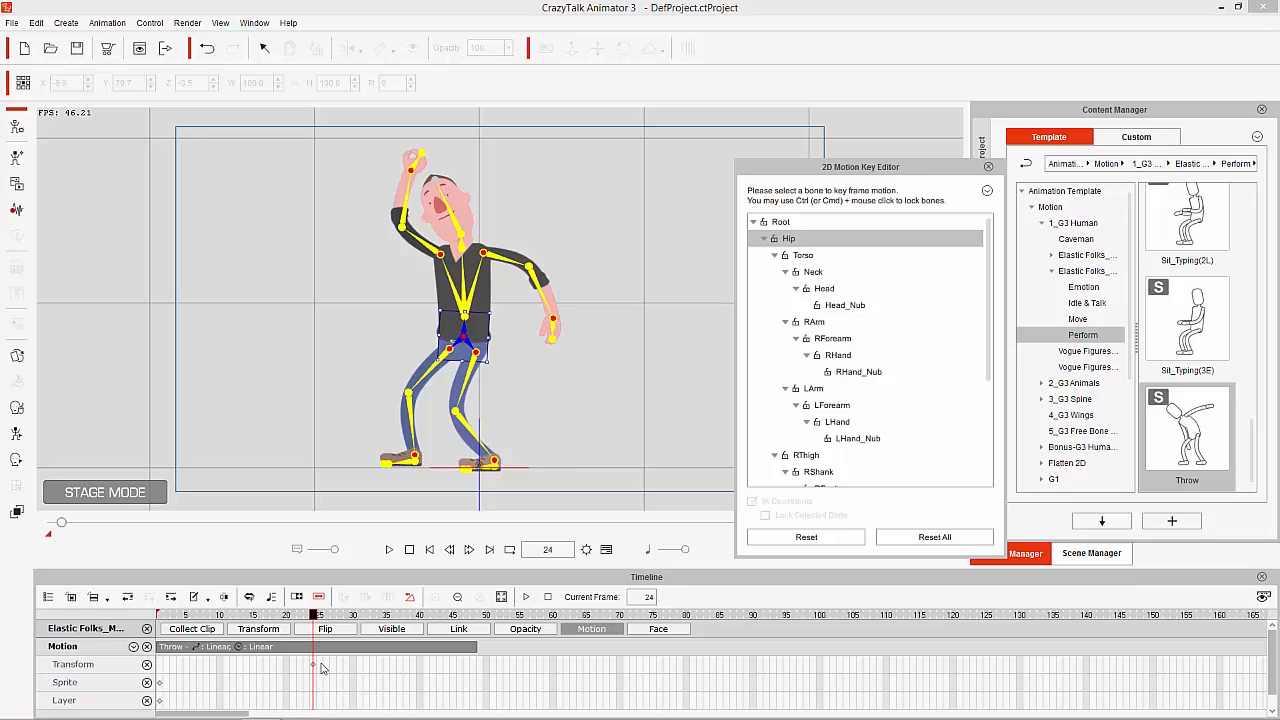
At frame 26, turn off IK Constraints and move the RForearm and RHand bones outward to stretch the throwing arm
click(394, 215)
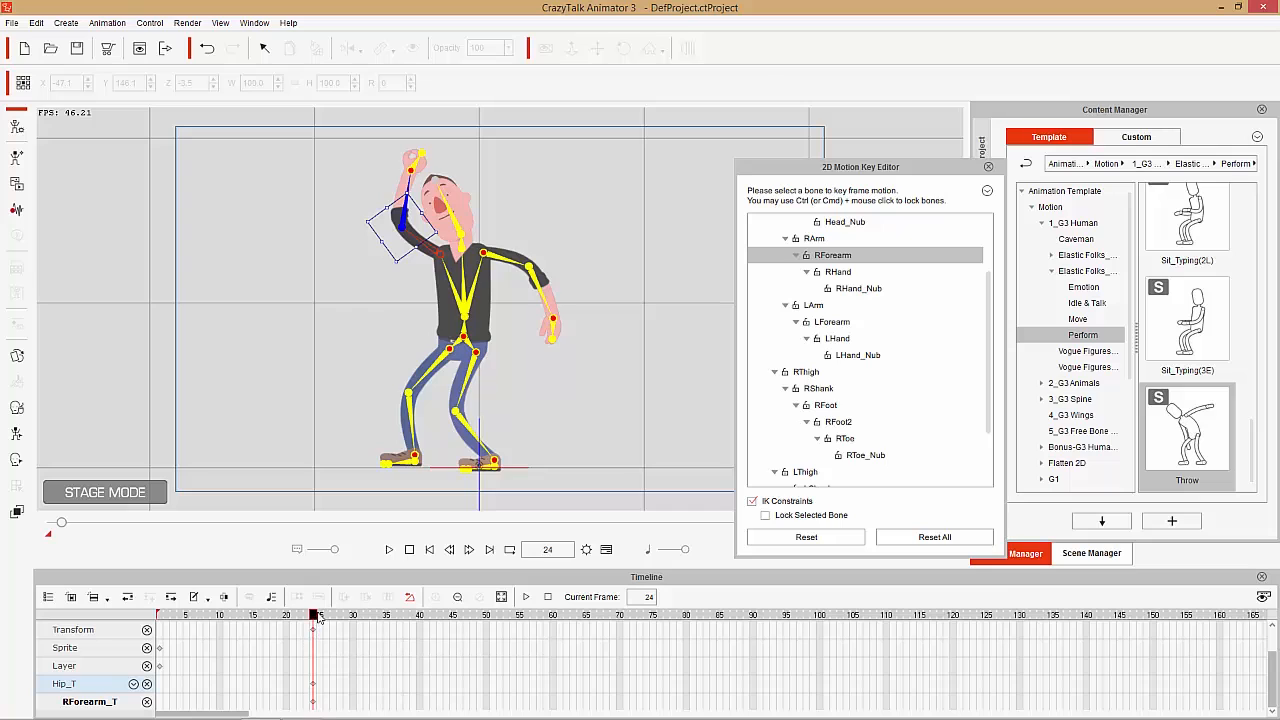
mouse_move(316, 617)
mouse_down()
mouse_move(340, 617)
mouse_move(326, 617)
mouse_up()
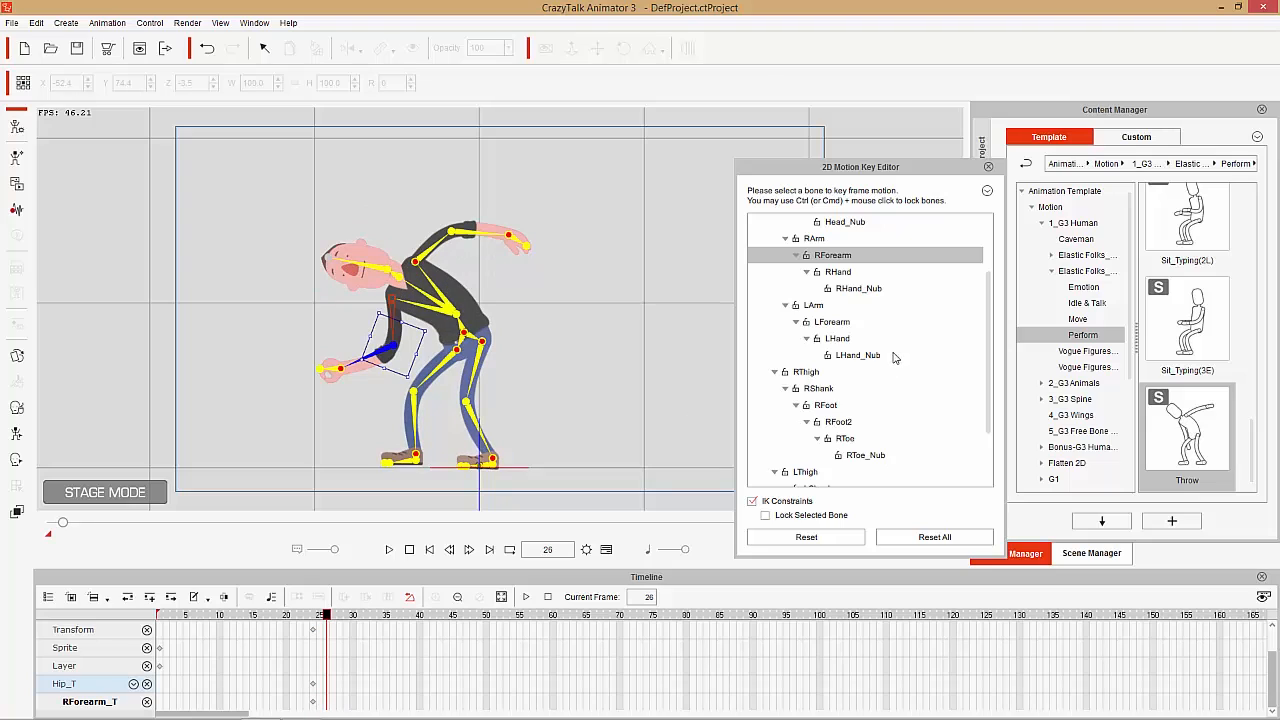
click(790, 502)
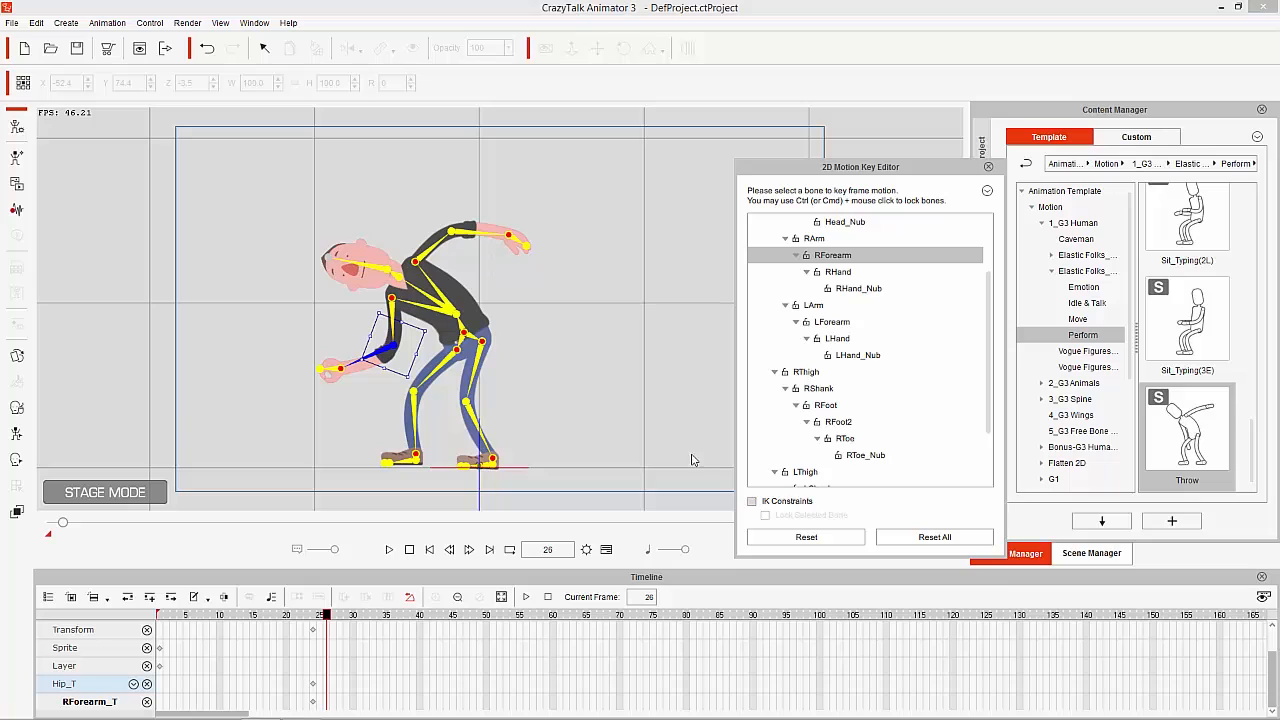
drag(383, 350, 358, 368)
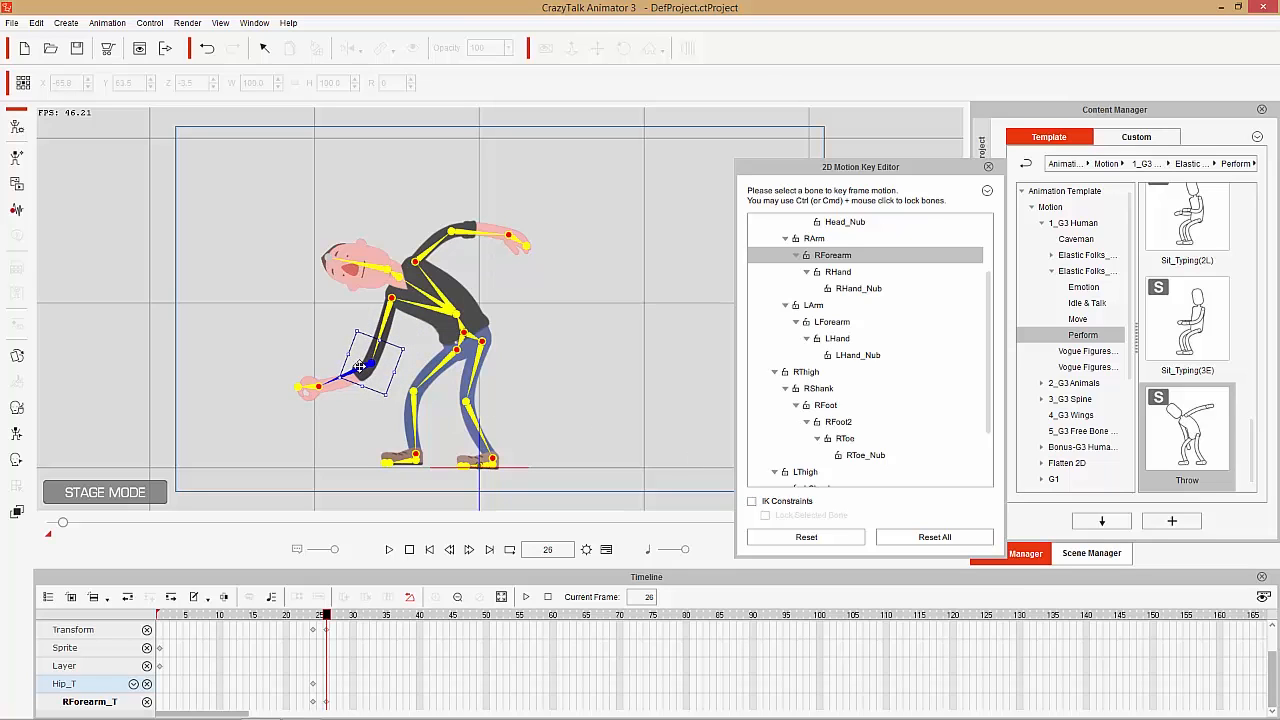
click(809, 279)
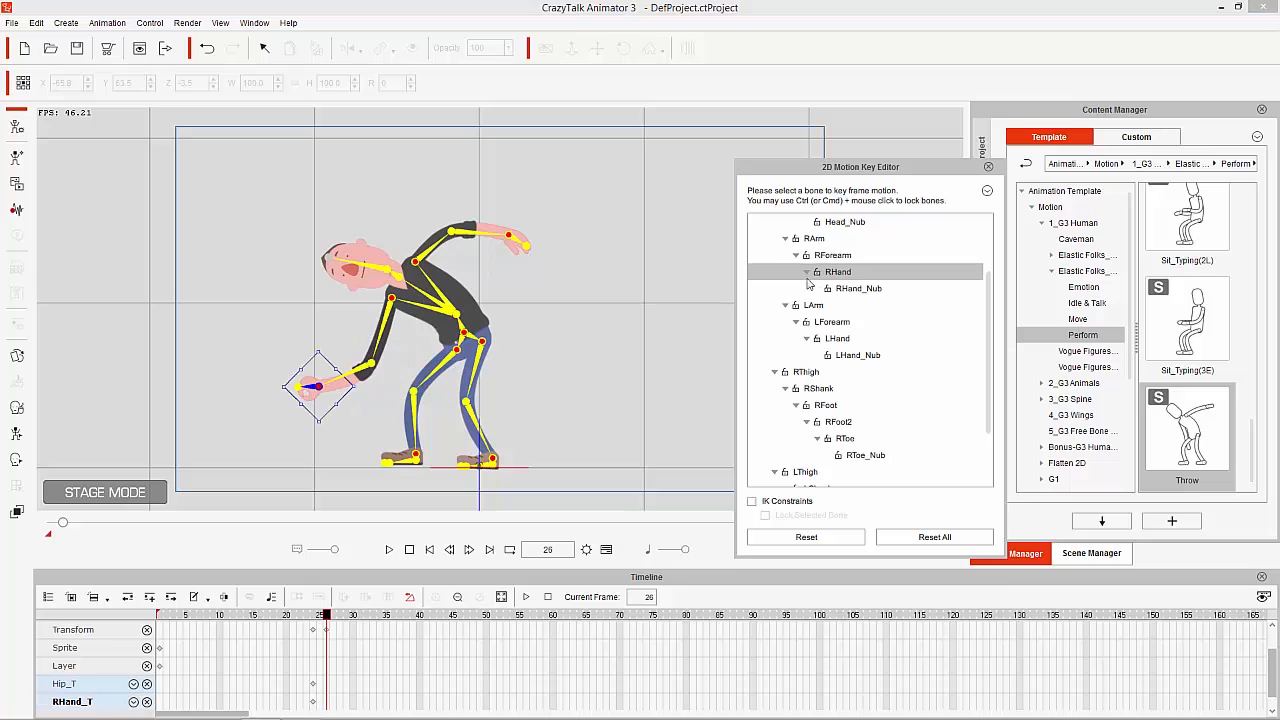
drag(314, 390, 284, 418)
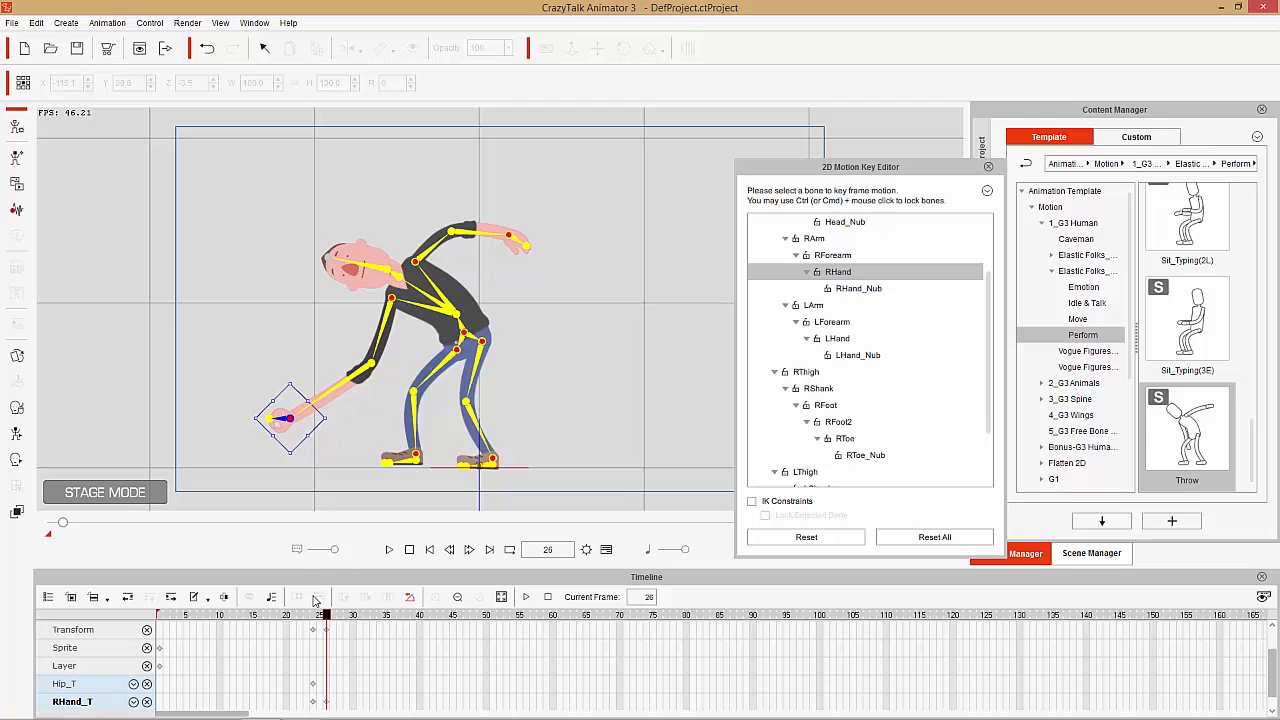
Scrub through the throw and copy the Transform key at frame 26 to frame 32 to hold the stretched arm
mouse_move(313, 615)
mouse_down()
mouse_move(351, 618)
mouse_move(276, 618)
mouse_move(389, 620)
mouse_move(262, 627)
mouse_move(313, 632)
mouse_up()
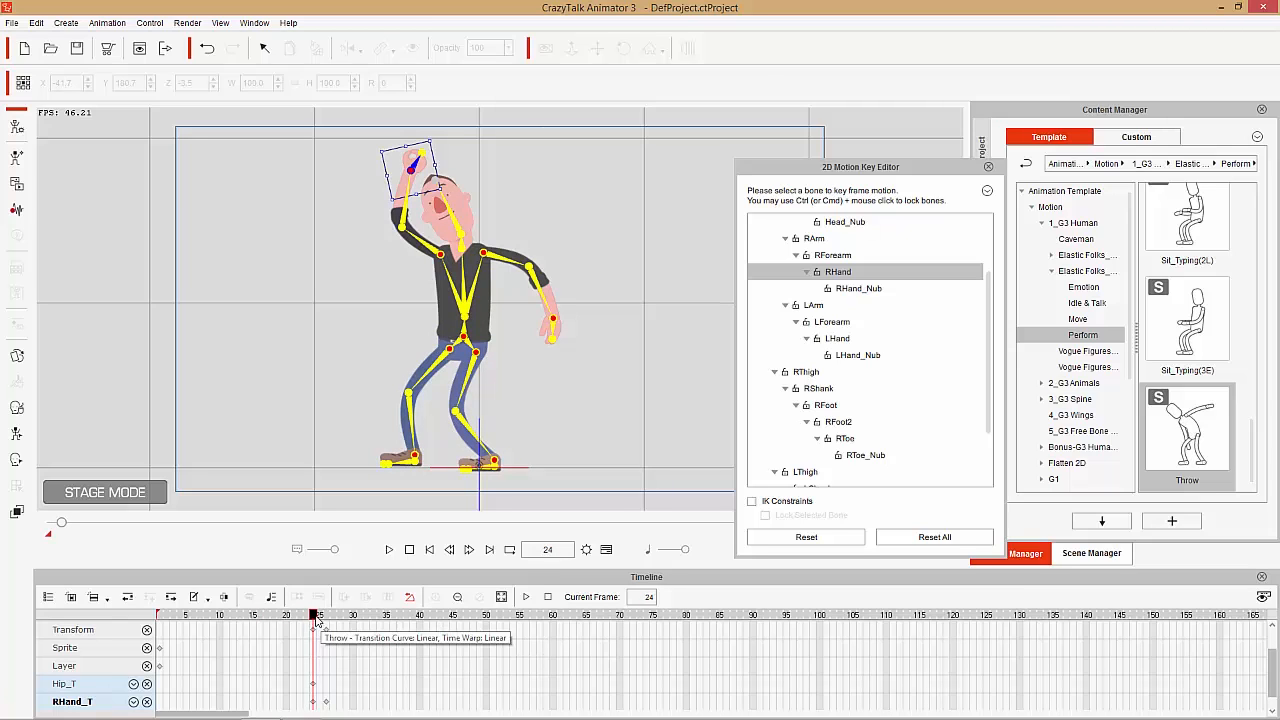
drag(315, 620, 365, 622)
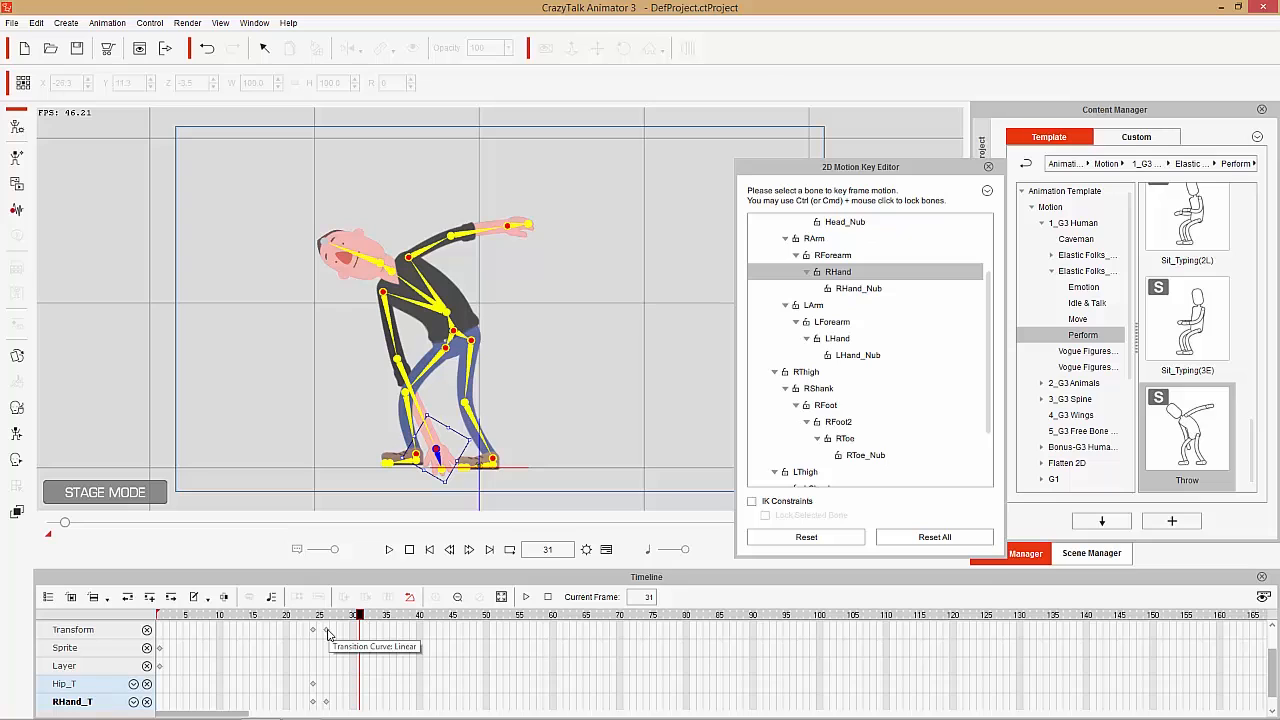
click(328, 633)
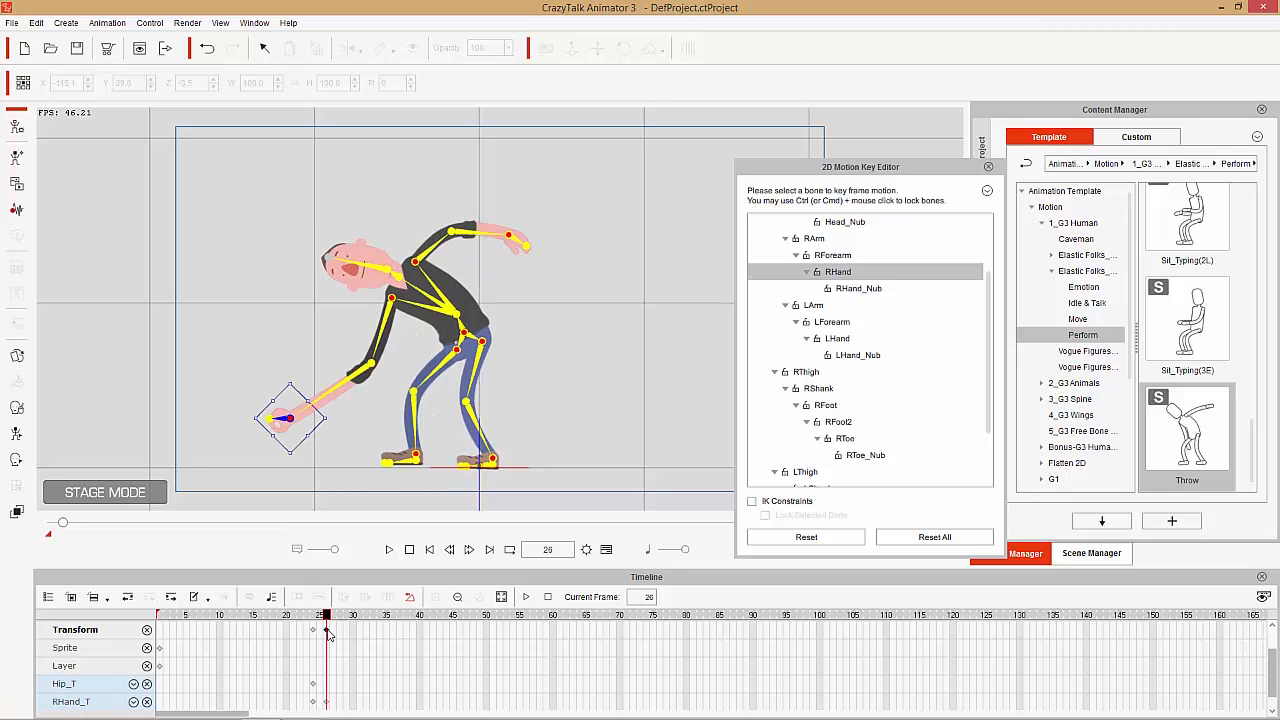
drag(326, 614, 367, 620)
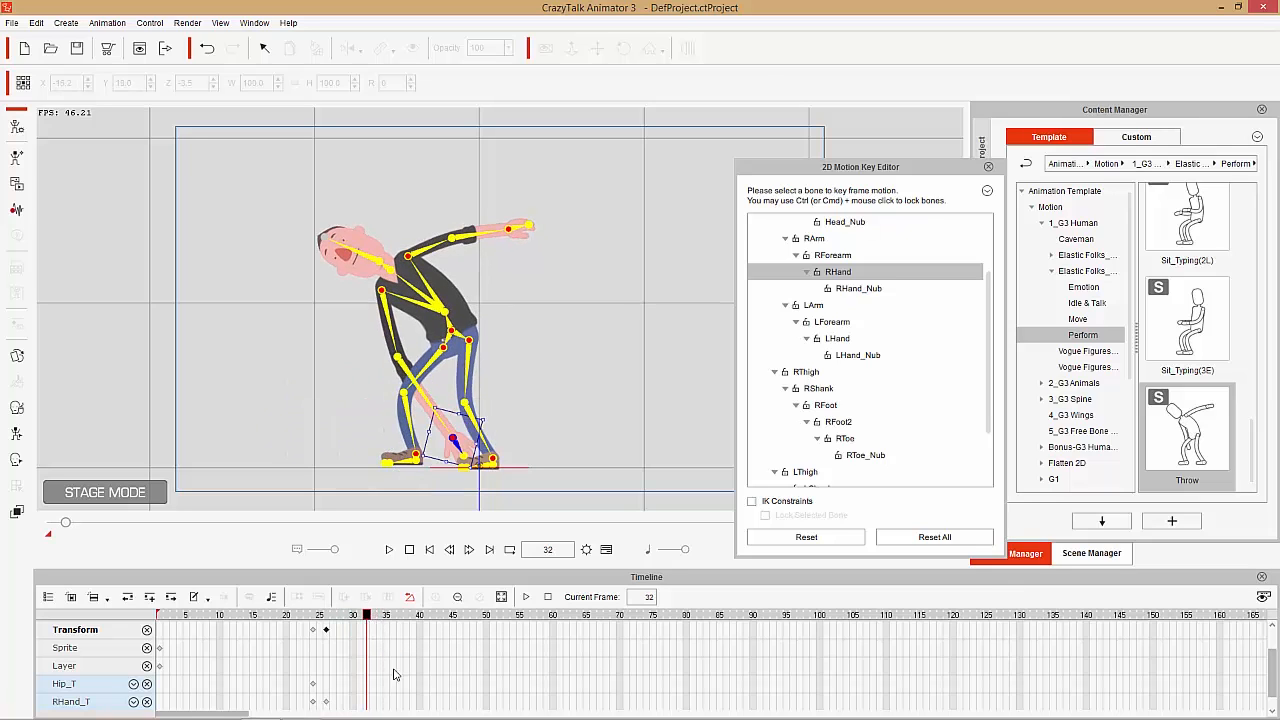
Reset all bones at frame 42 to end the stretch, and play the throw back from frame 1
drag(367, 618, 433, 620)
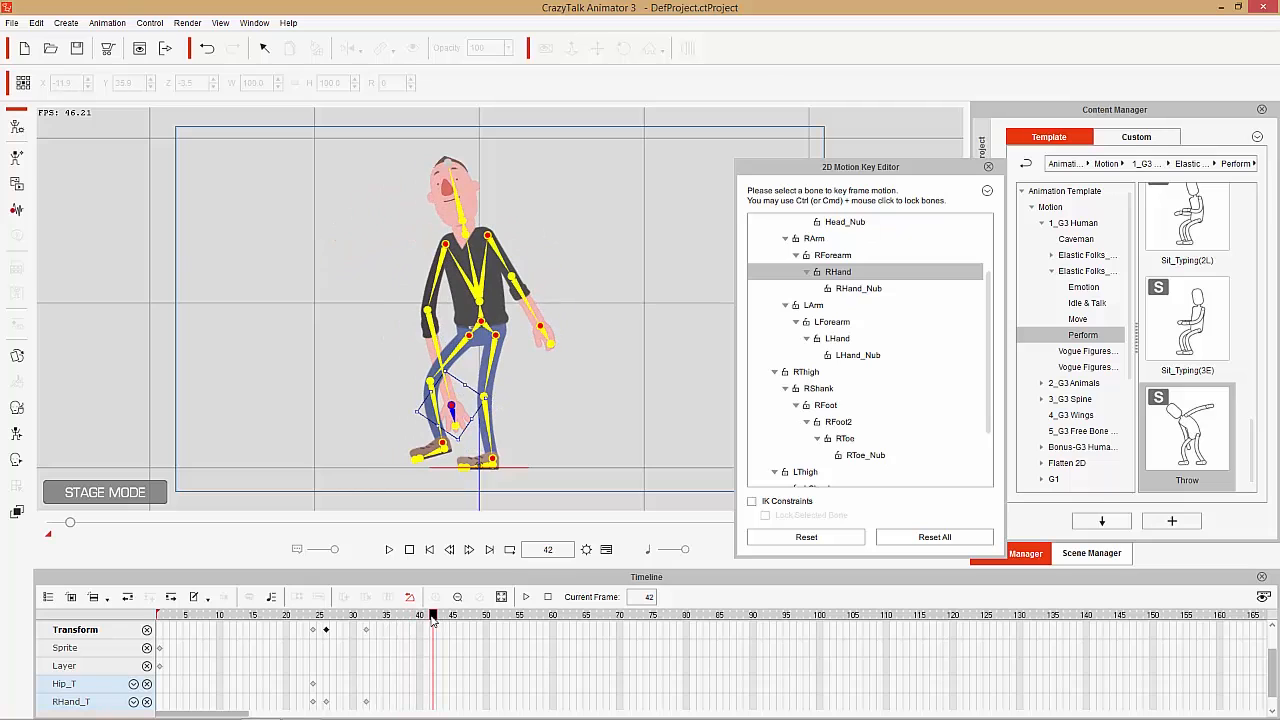
click(964, 538)
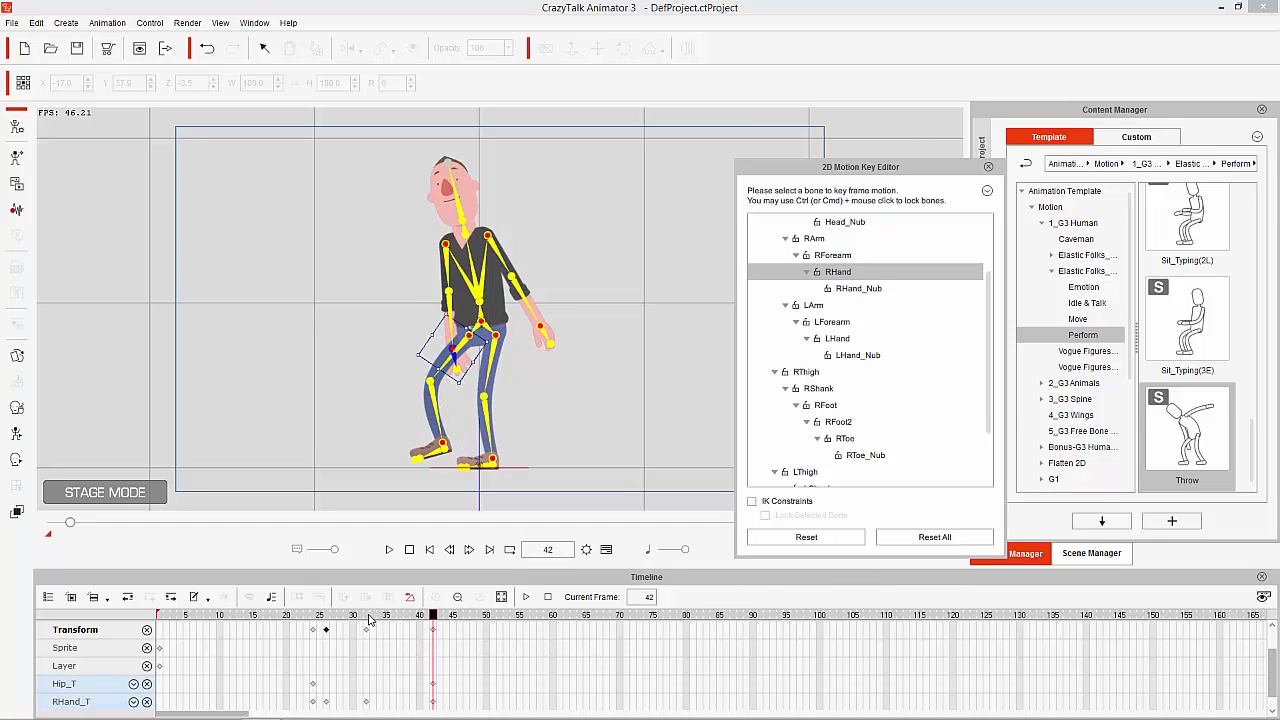
drag(370, 618, 158, 613)
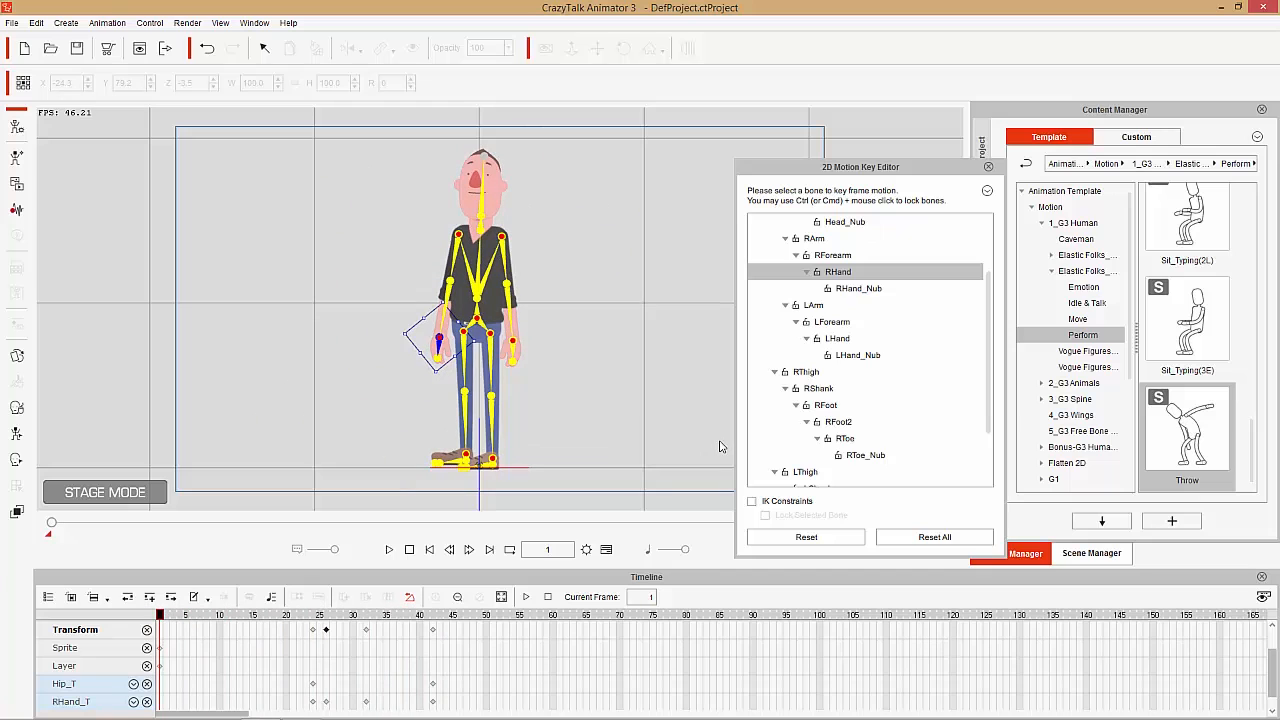
key(space)
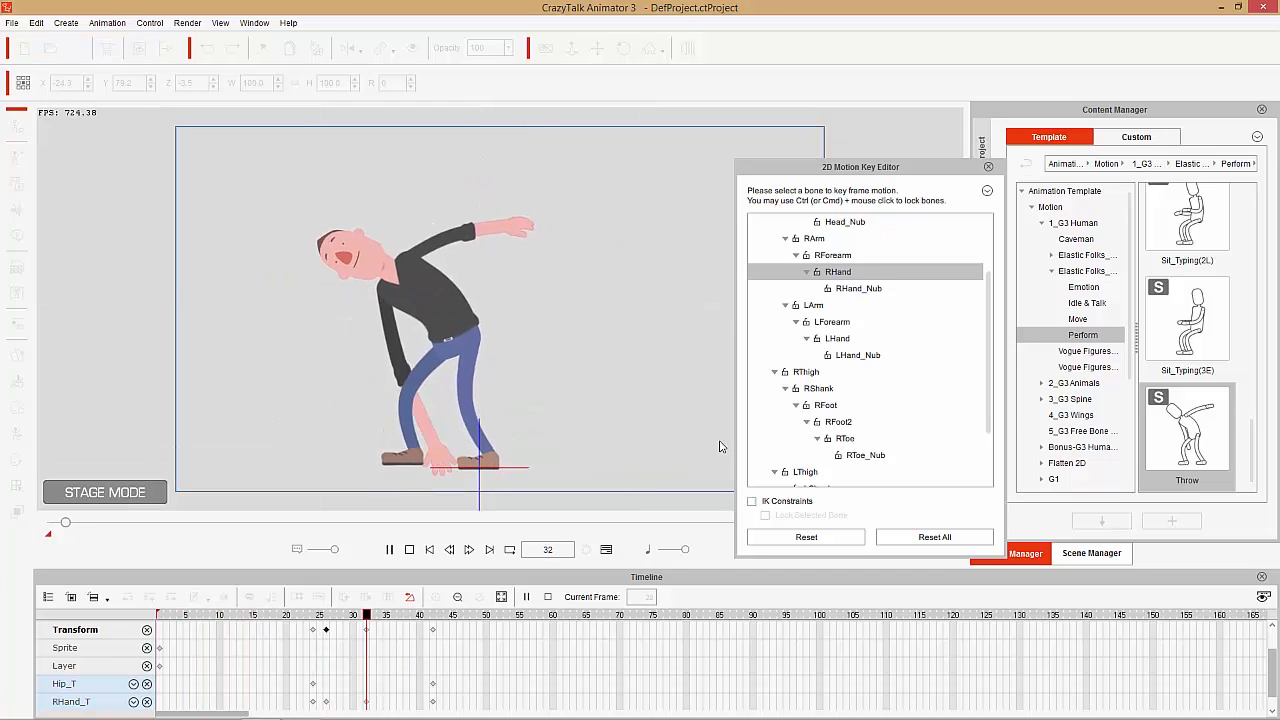
key(space)
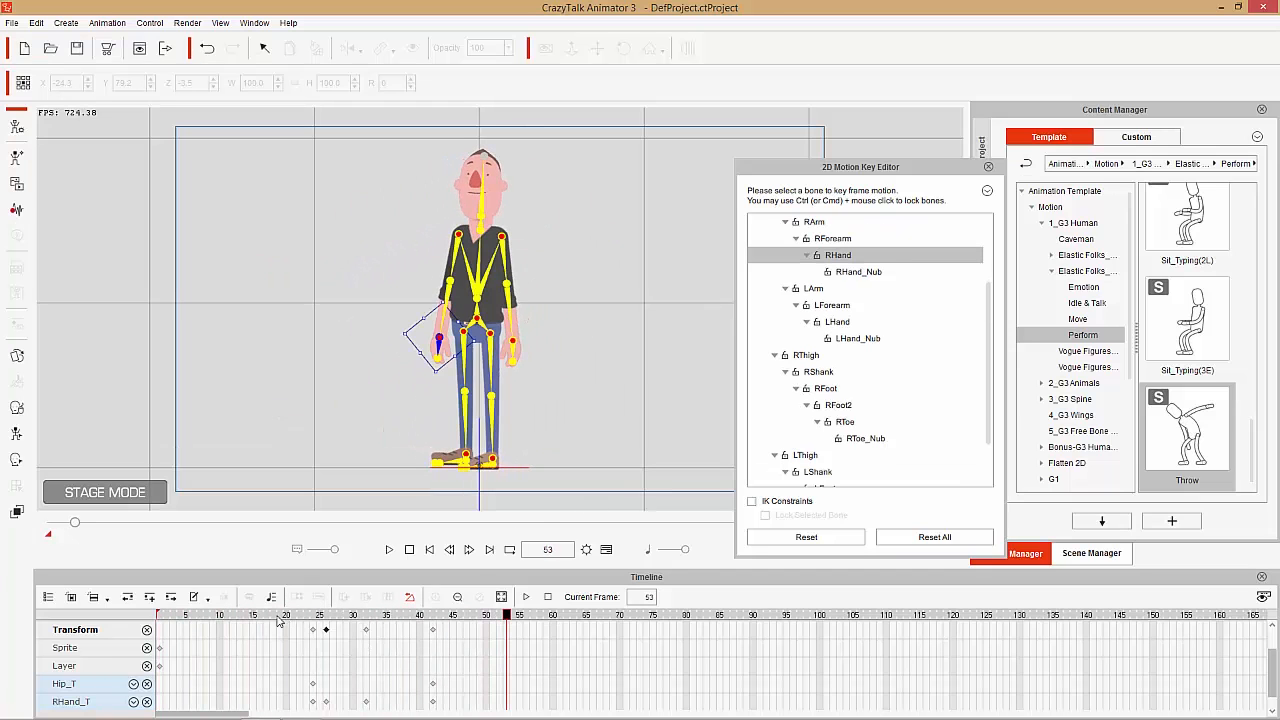
key(Home)
Show the Collect Clip track, close the 2D Motion Key Editor, and mark a range covering the whole Throw motion
scroll(475, 665, up, 2)
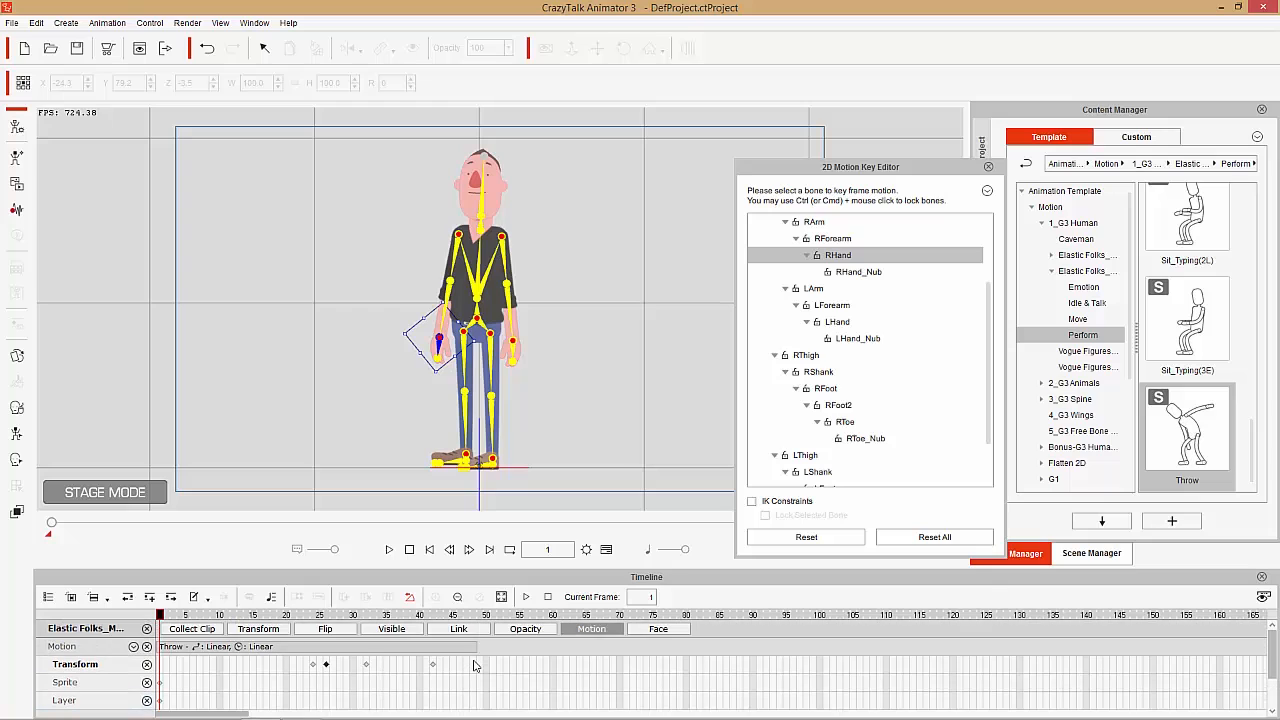
scroll(475, 665, up, 1)
click(192, 628)
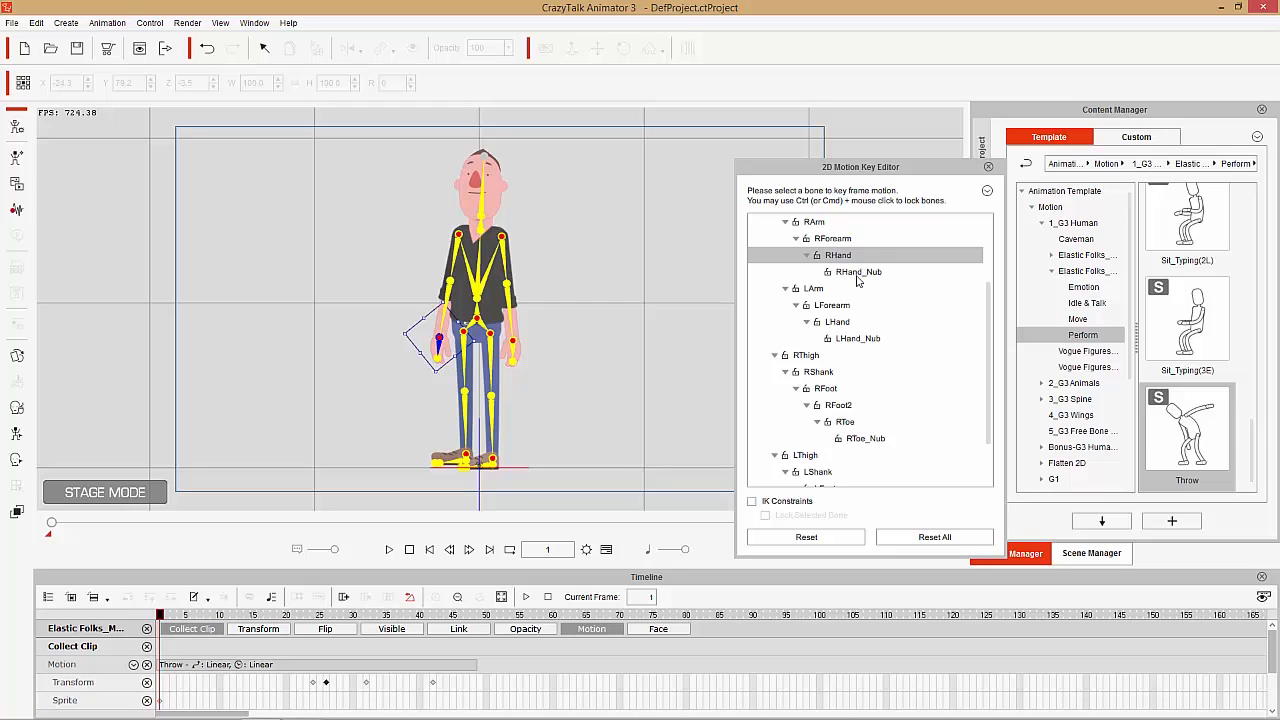
click(989, 166)
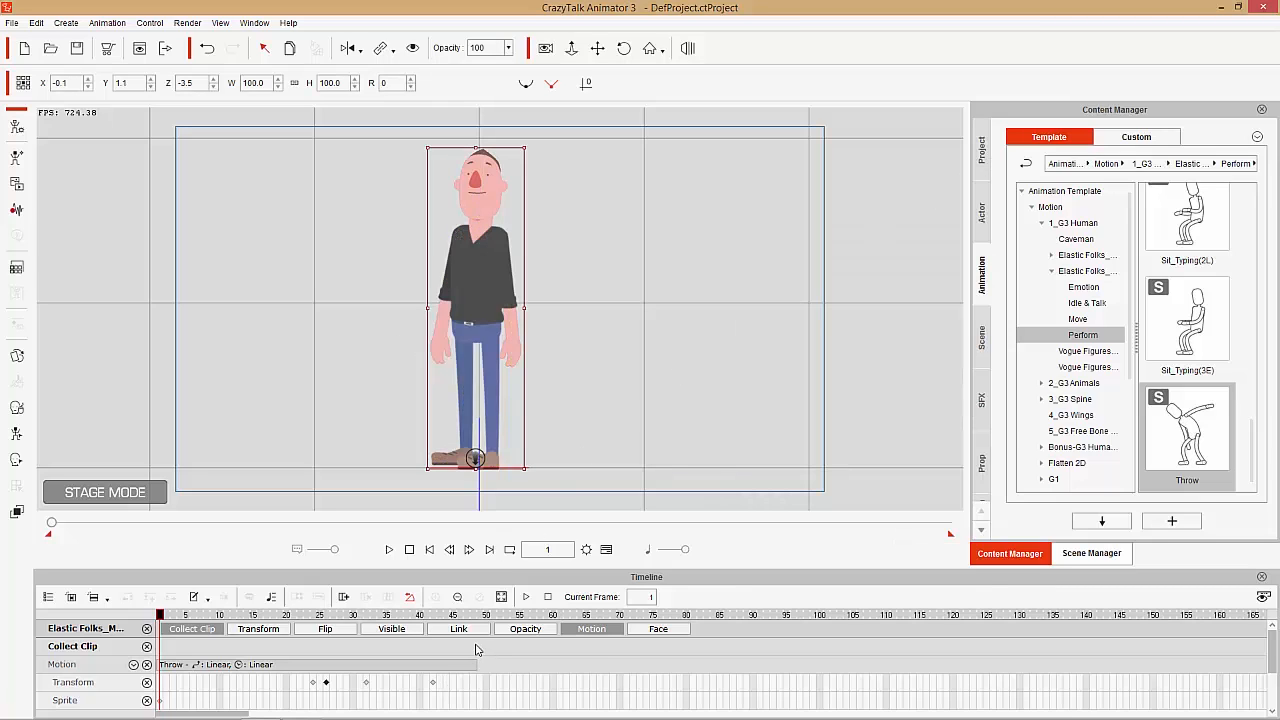
drag(477, 651, 180, 654)
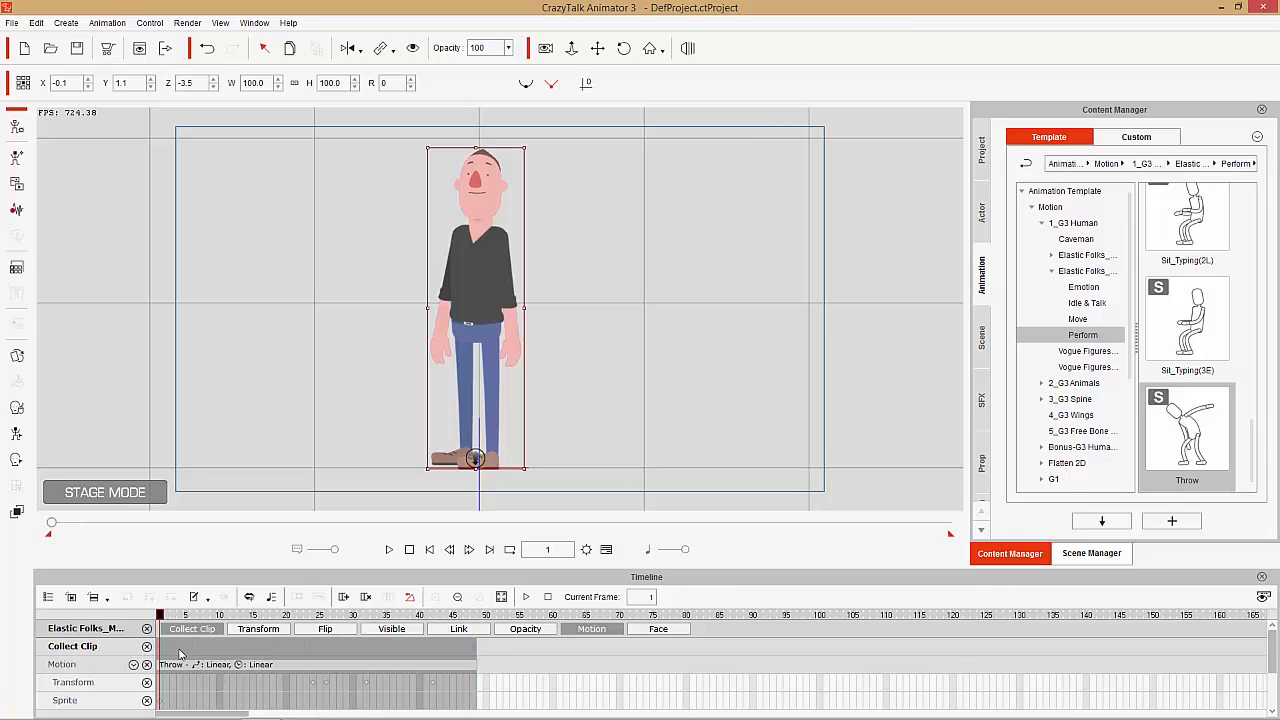
Export the collected clip as a Perform file named "exaggerated throw" in the custom Perform folder
right_click(238, 648)
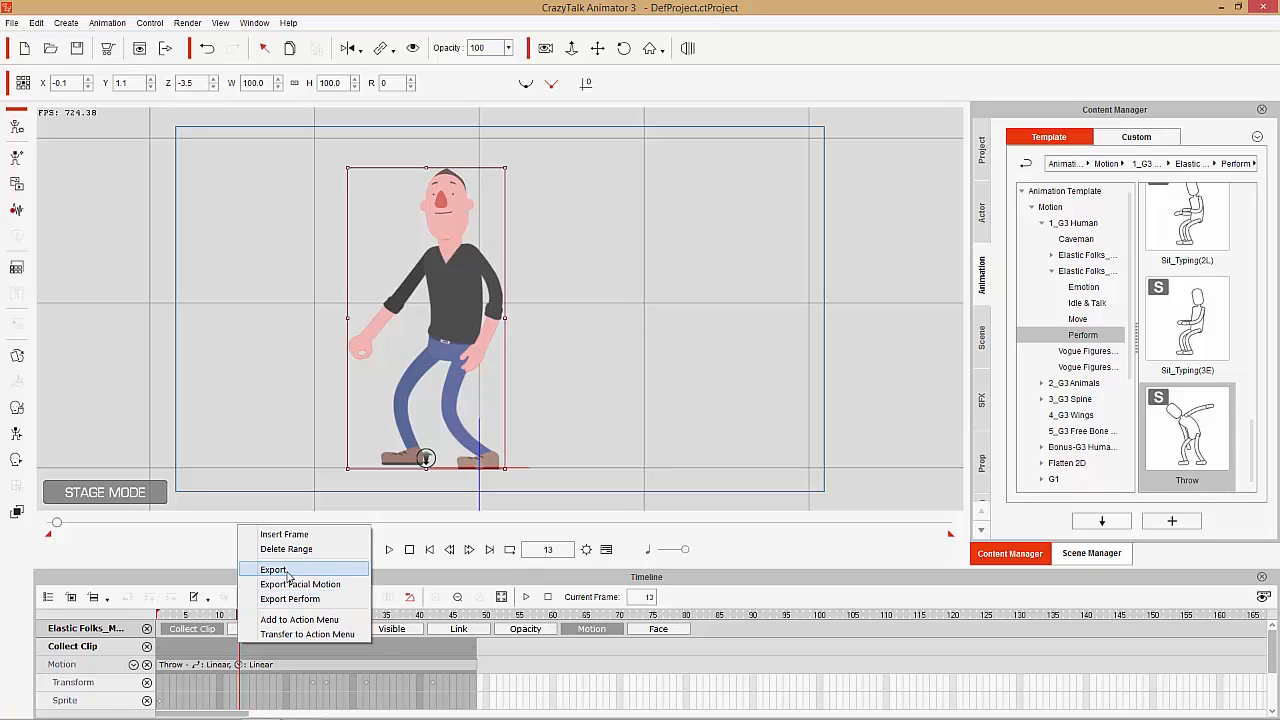
click(300, 599)
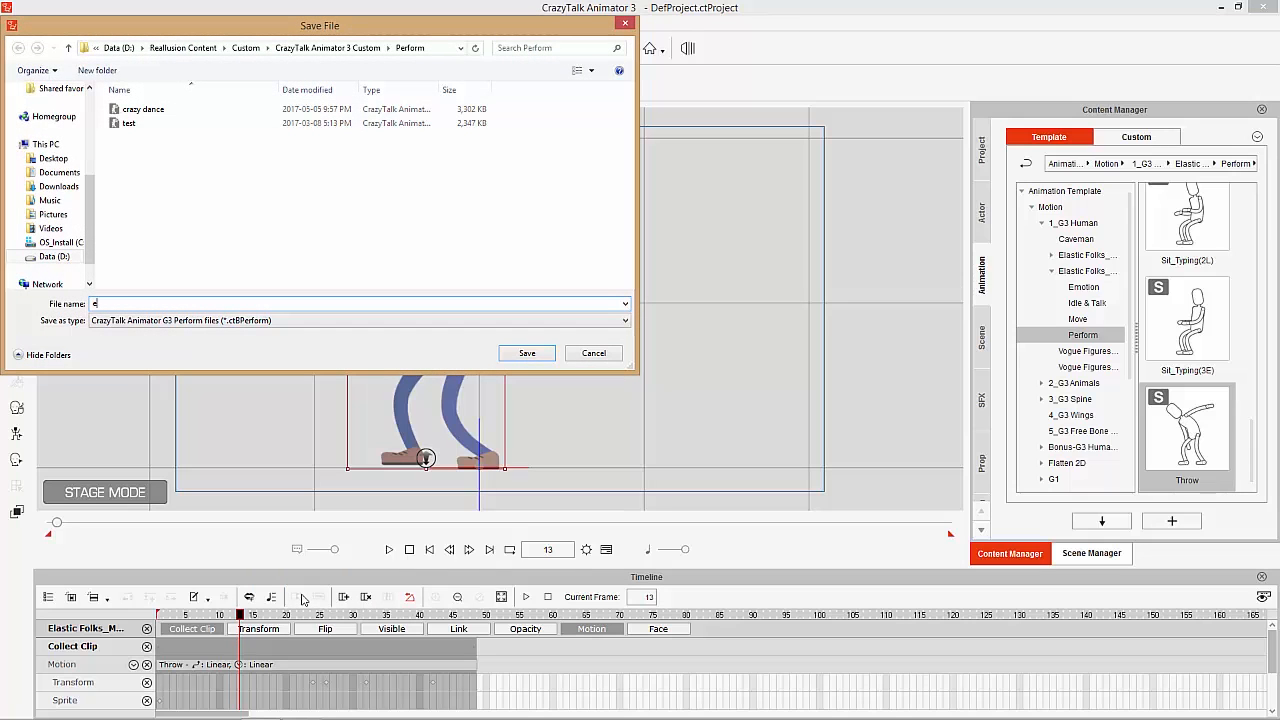
text(exaggerated throw)
key(Return)
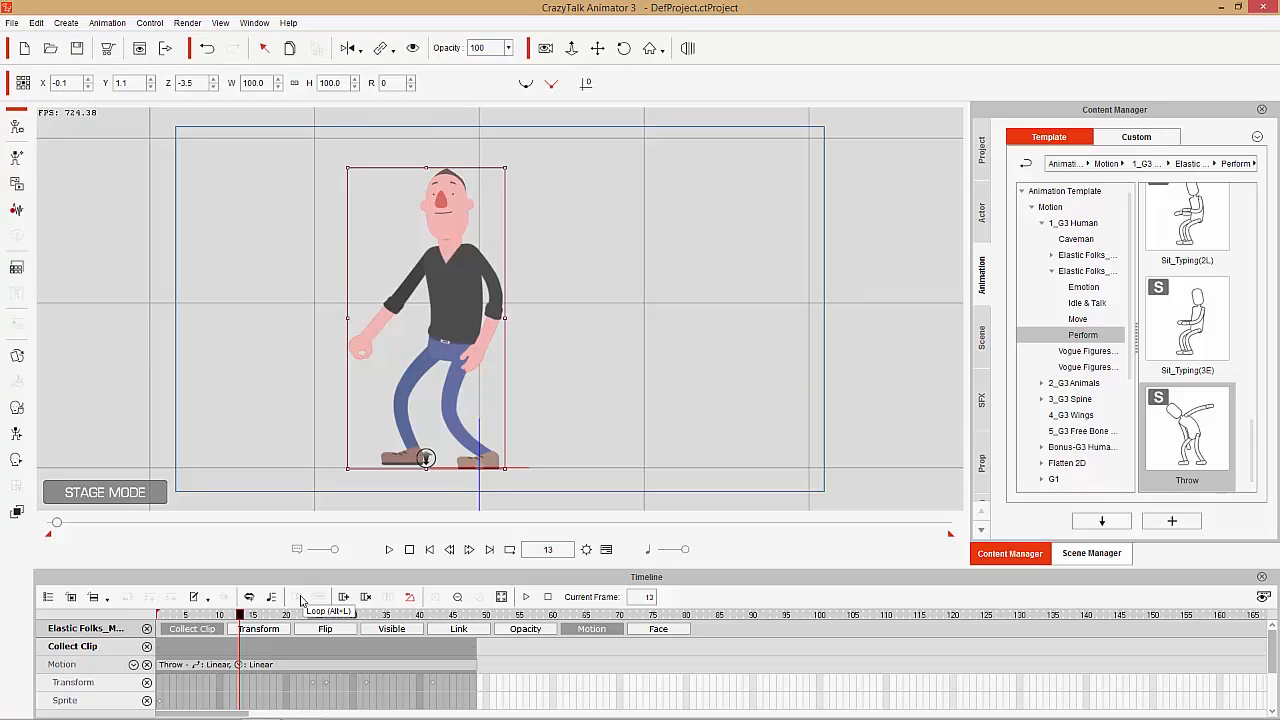
Return to frame 1 and remove all object animation from the character
drag(239, 614, 128, 624)
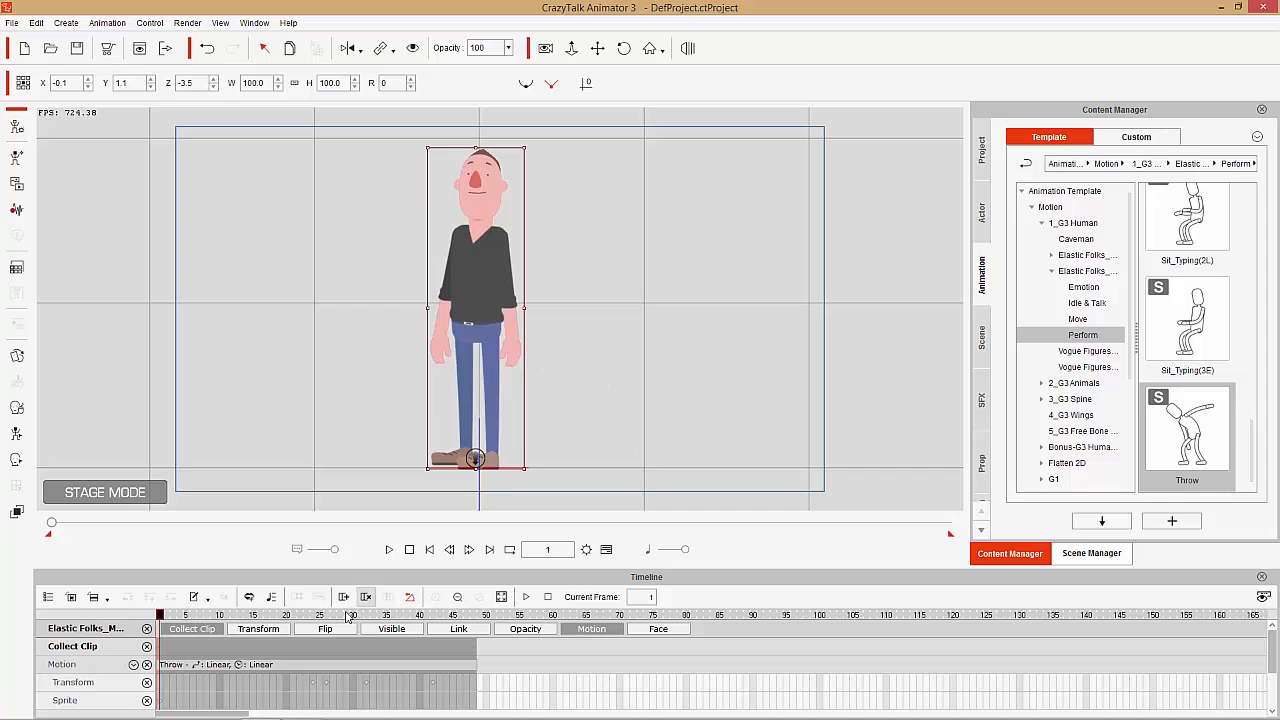
right_click(485, 272)
click(562, 379)
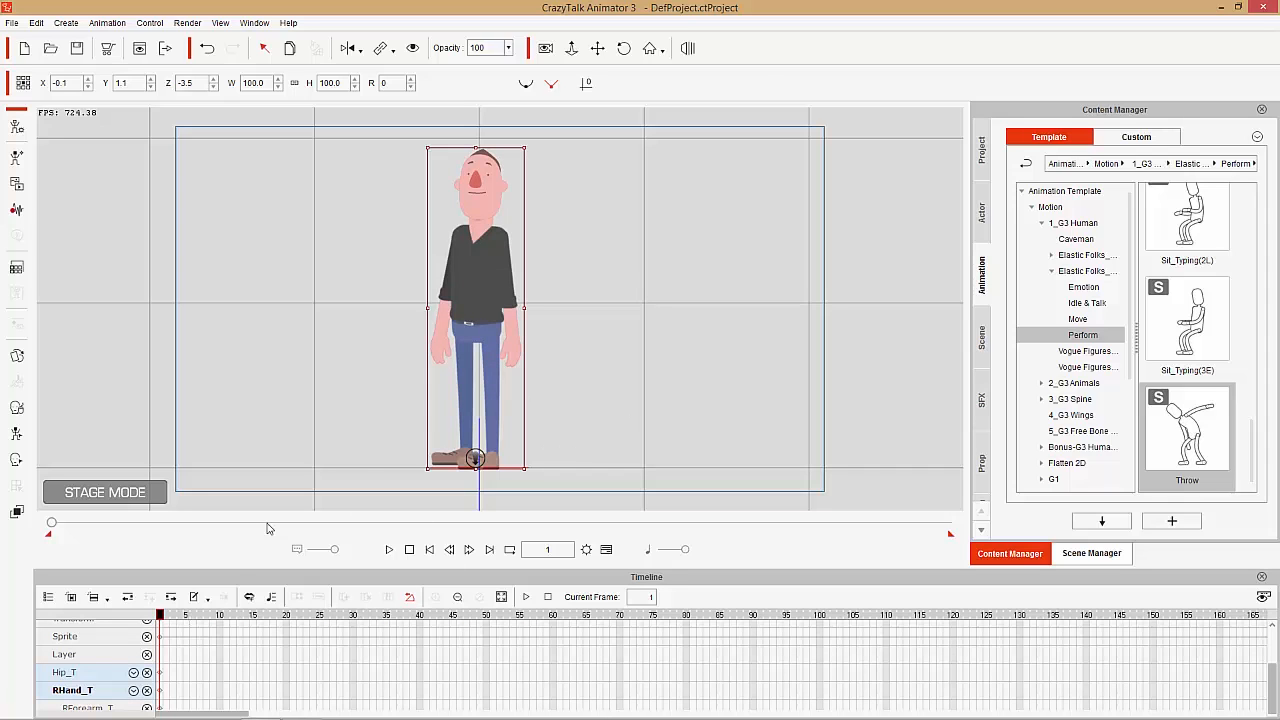
Apply the library Throw motion to the character and return to frame 1
double_click(1192, 430)
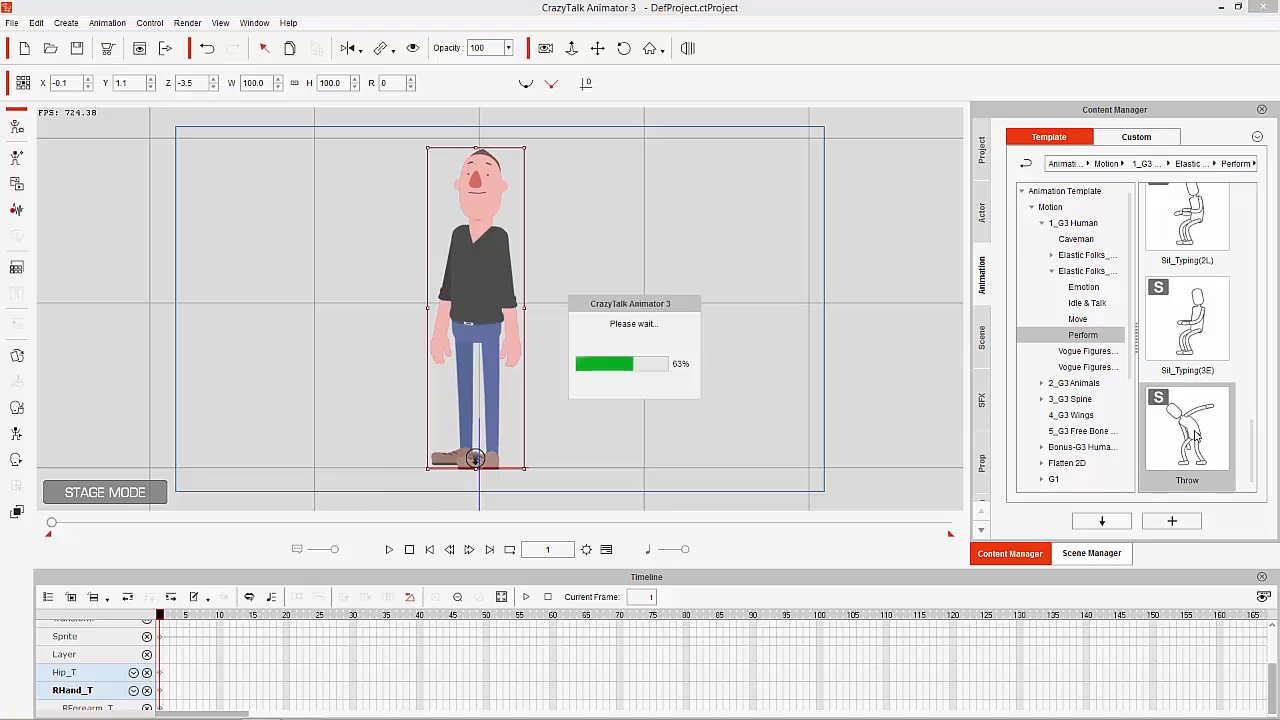
click(409, 550)
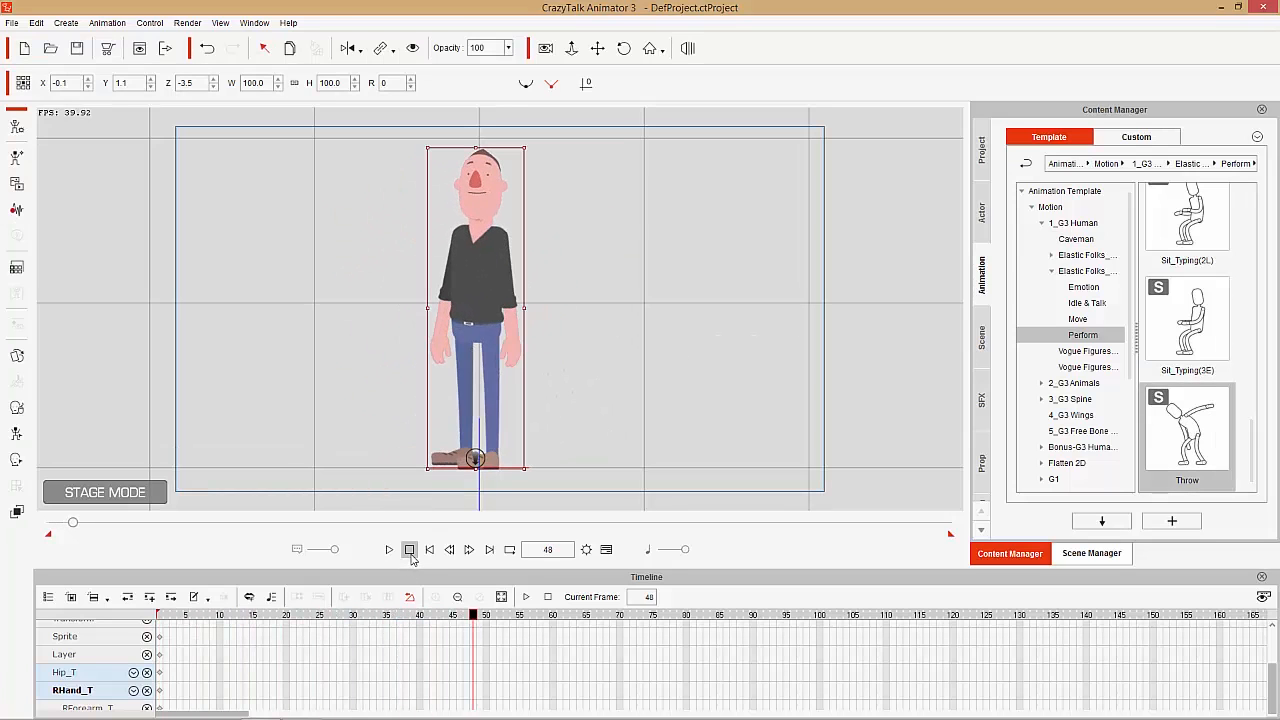
scroll(338, 650, up, 3)
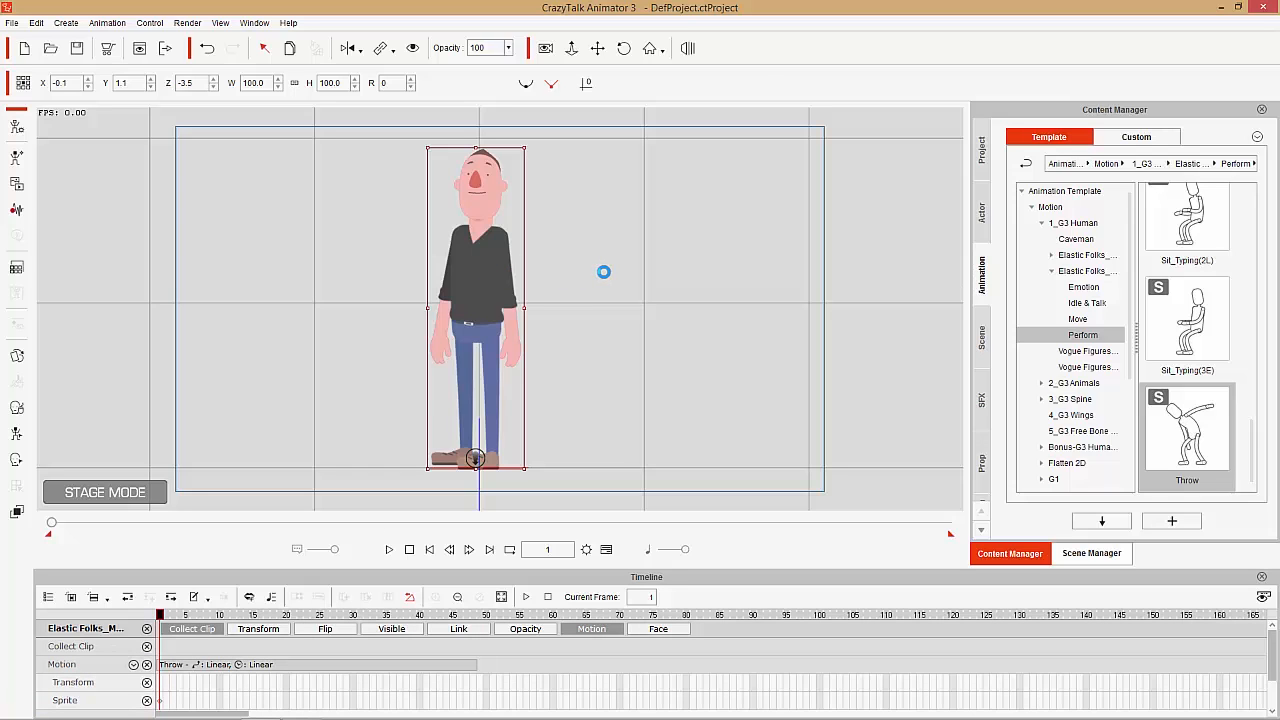
Duplicate the character beside the original at about X 139, and remove all object animation from the copy
drag(609, 271, 708, 276)
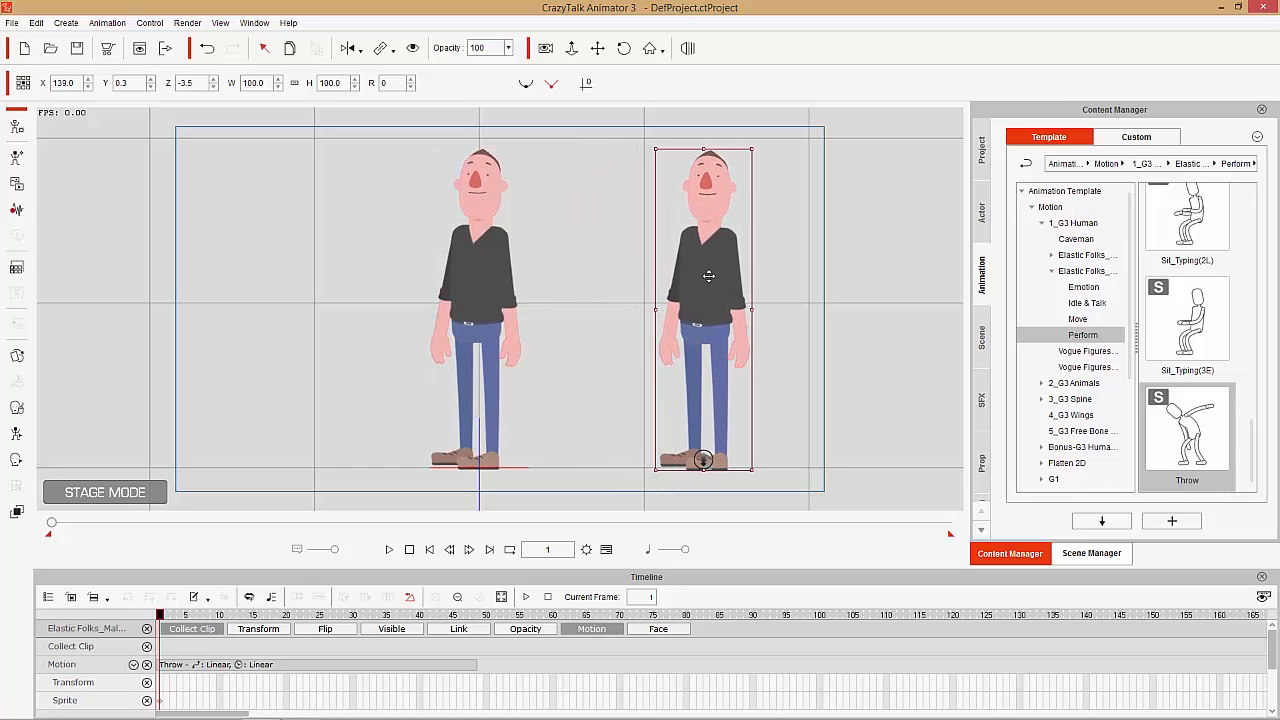
click(250, 616)
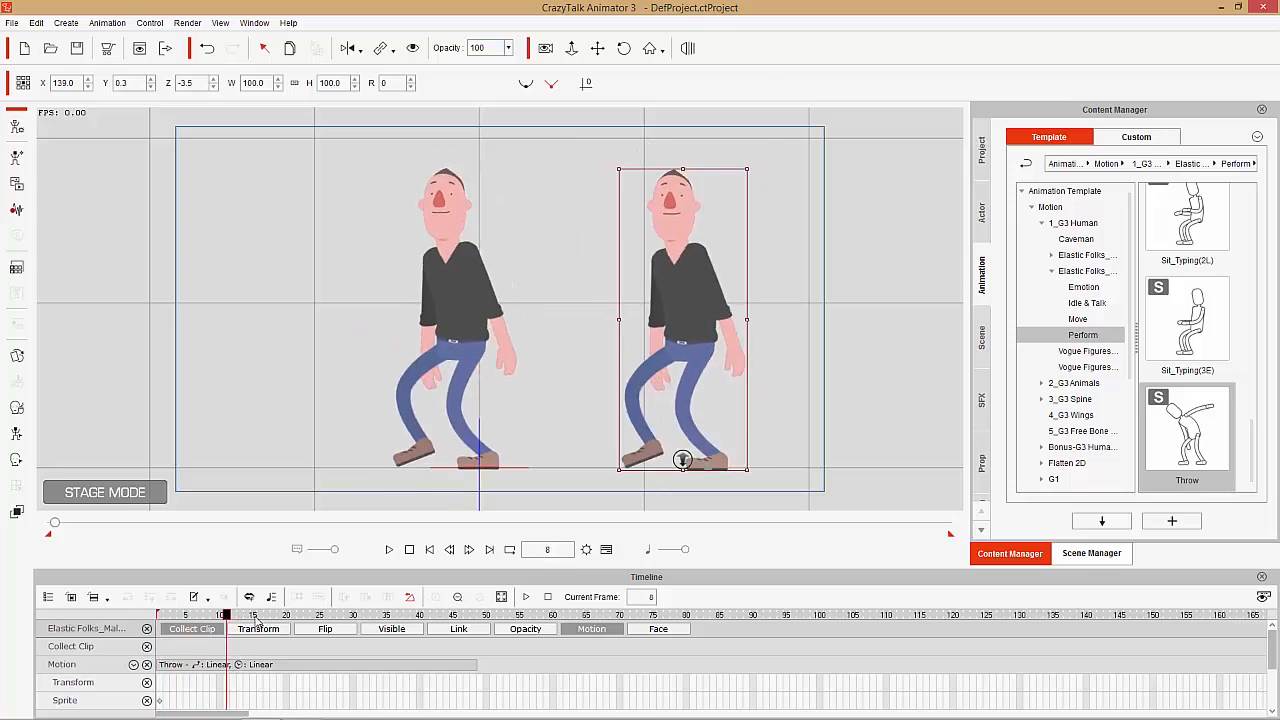
right_click(710, 276)
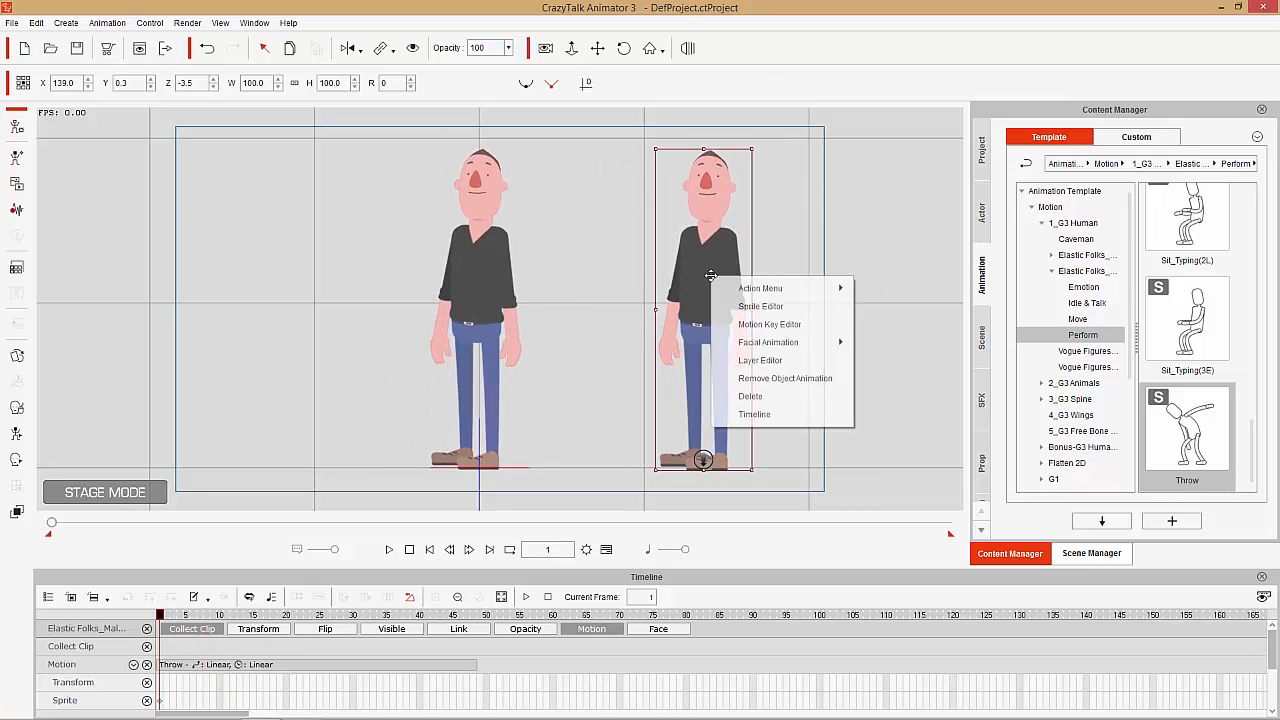
click(785, 378)
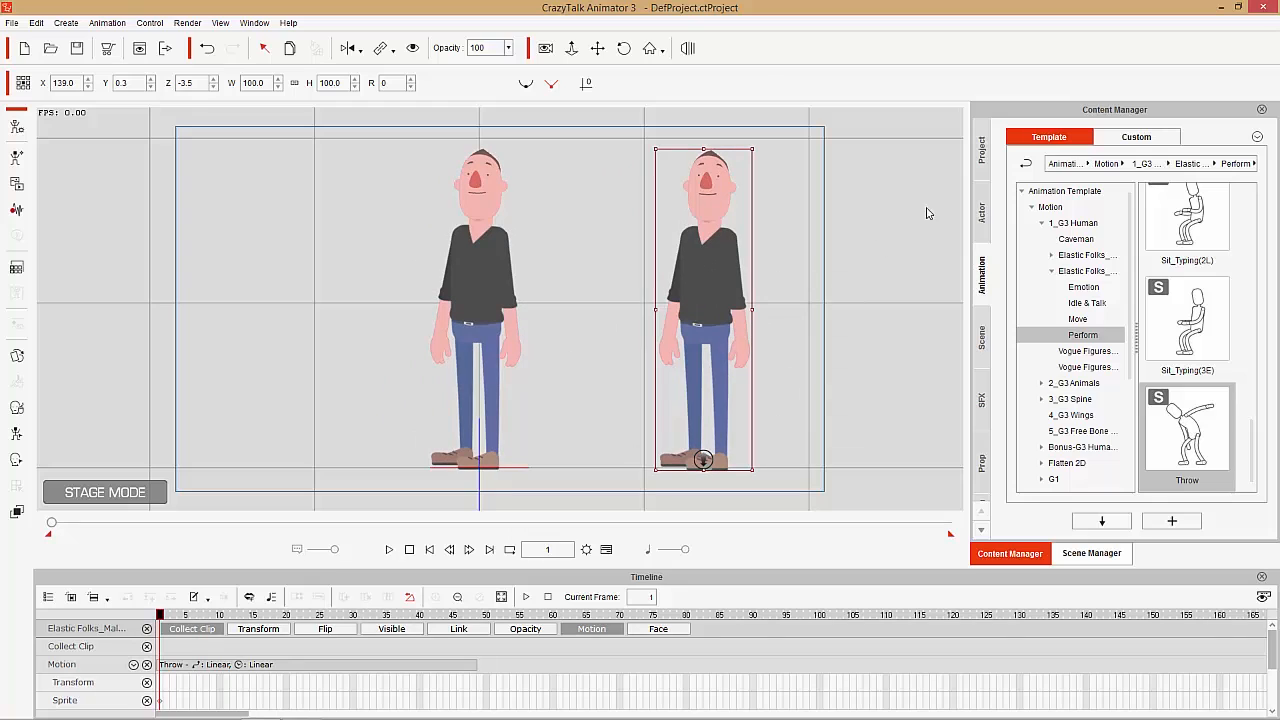
Apply the "exaggerated throw" clip from the custom Perform folder to the duplicate character
click(1136, 144)
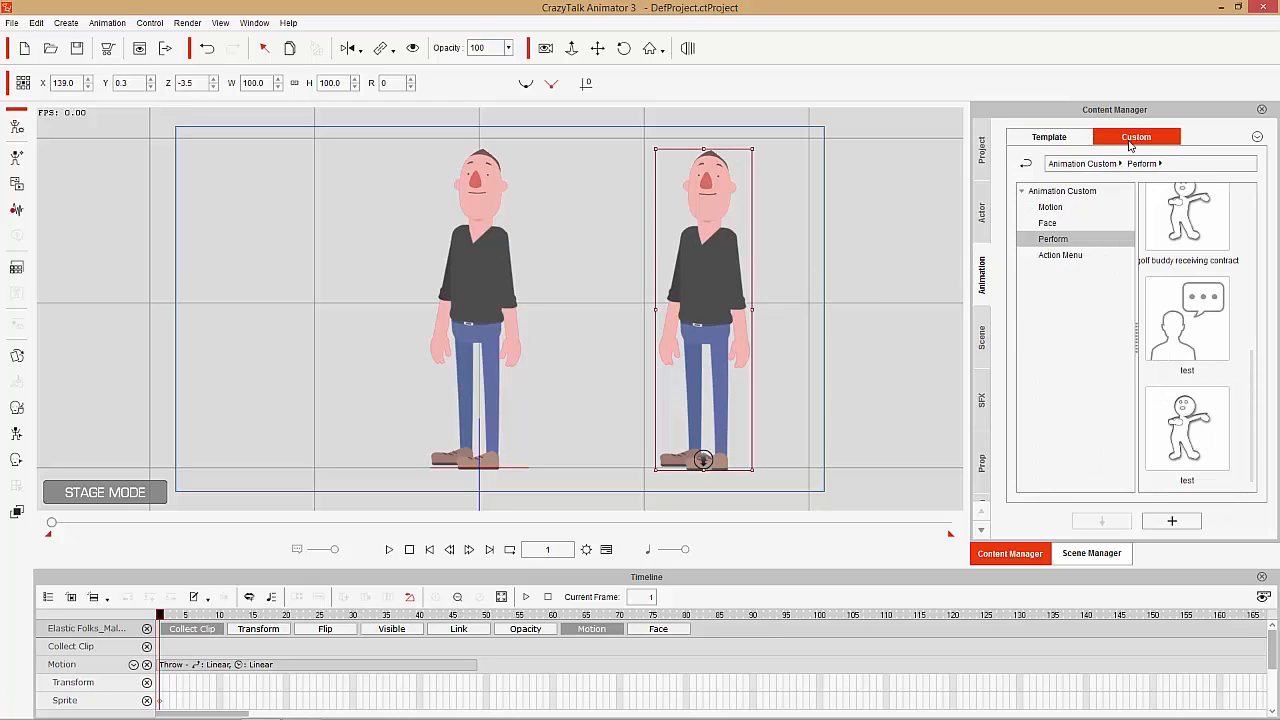
click(1055, 240)
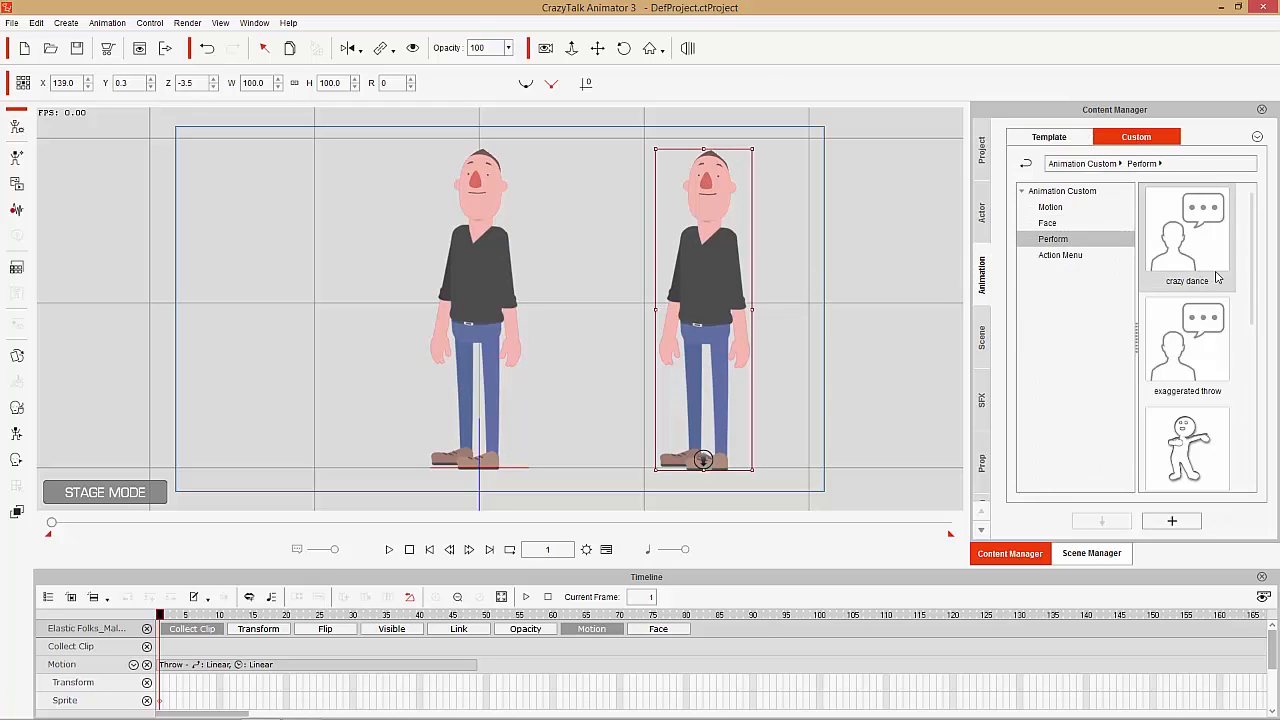
drag(1211, 349, 712, 297)
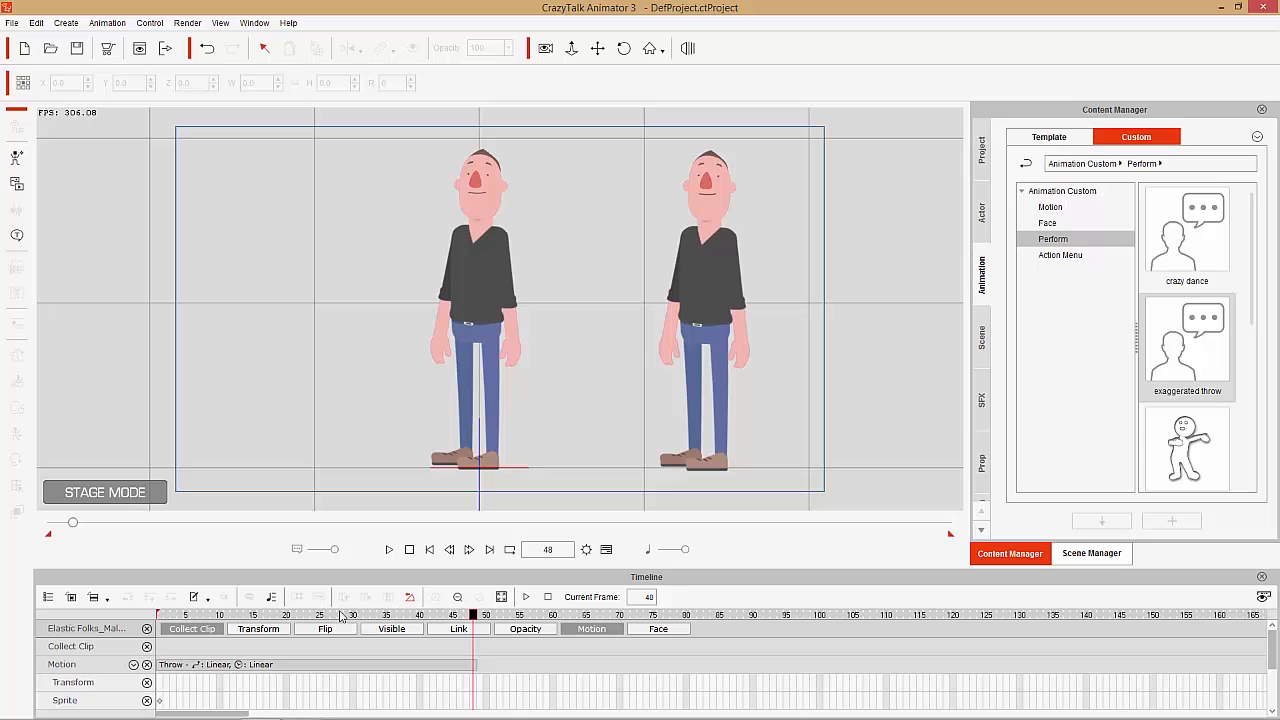
Play both characters' throws from frame 1 to compare them, and rewind to frame 1
drag(594, 334, 466, 324)
drag(304, 616, 143, 620)
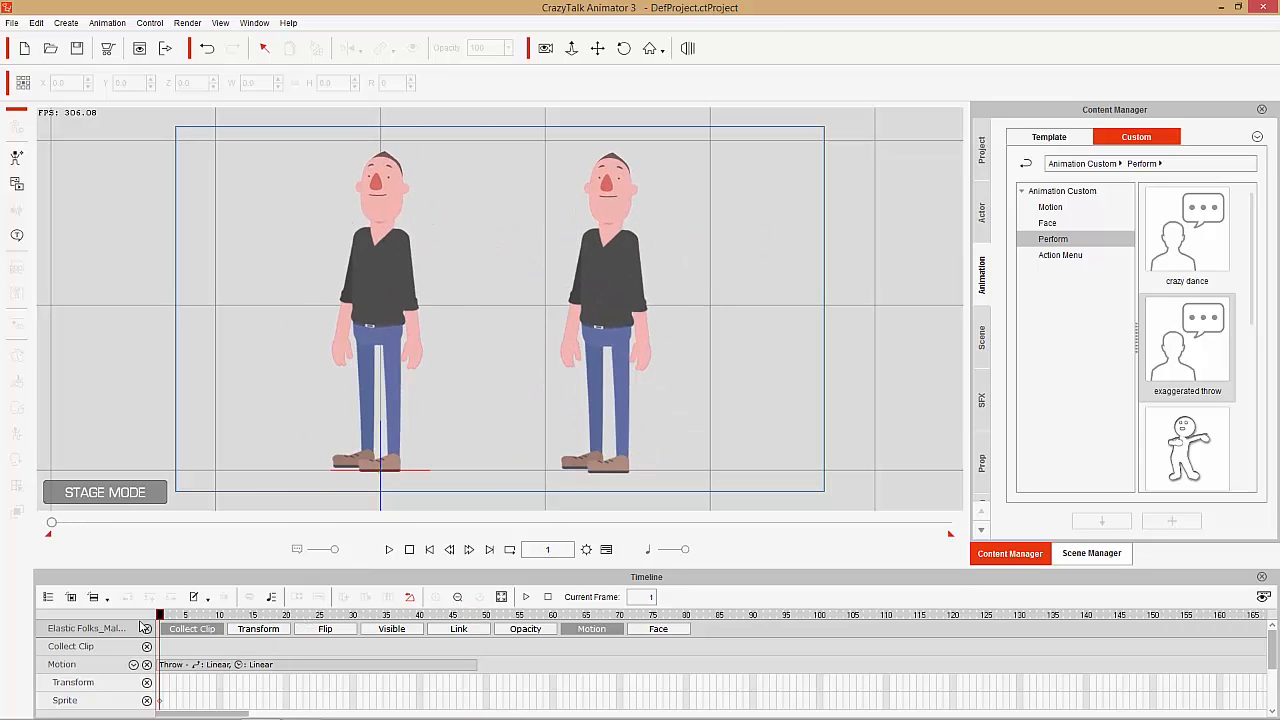
key(space)
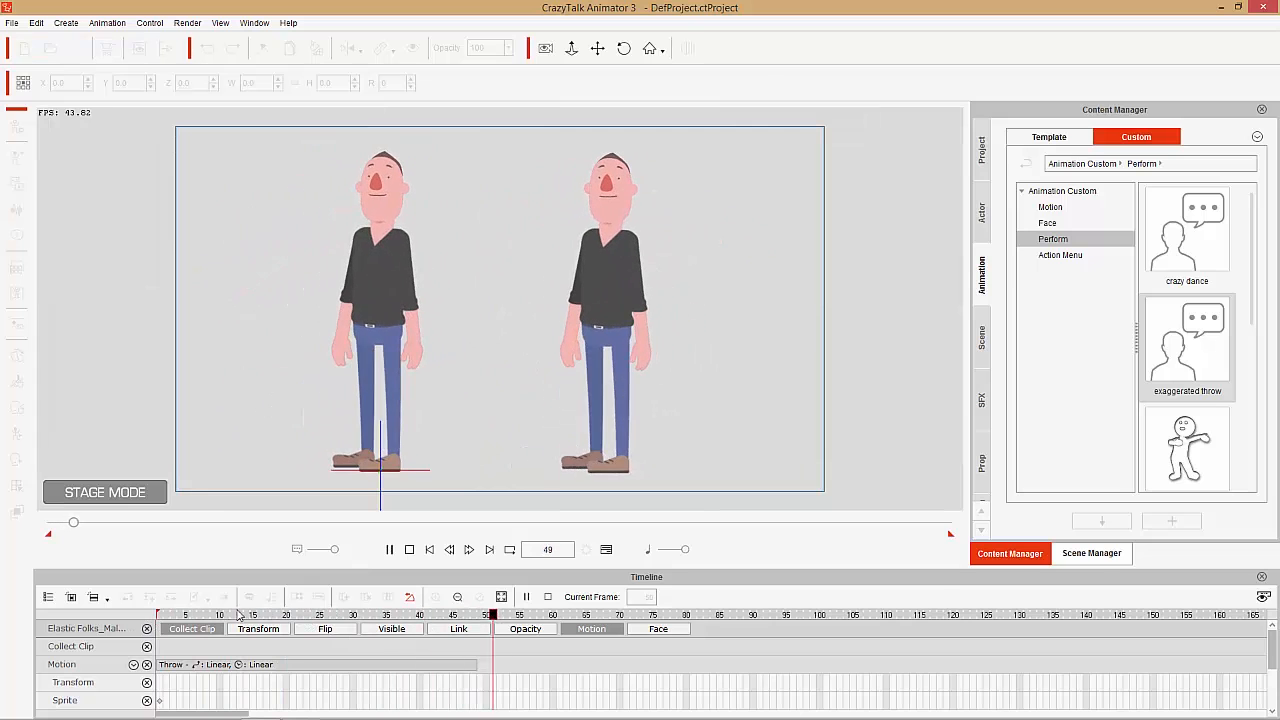
key(space)
drag(263, 615, 146, 628)
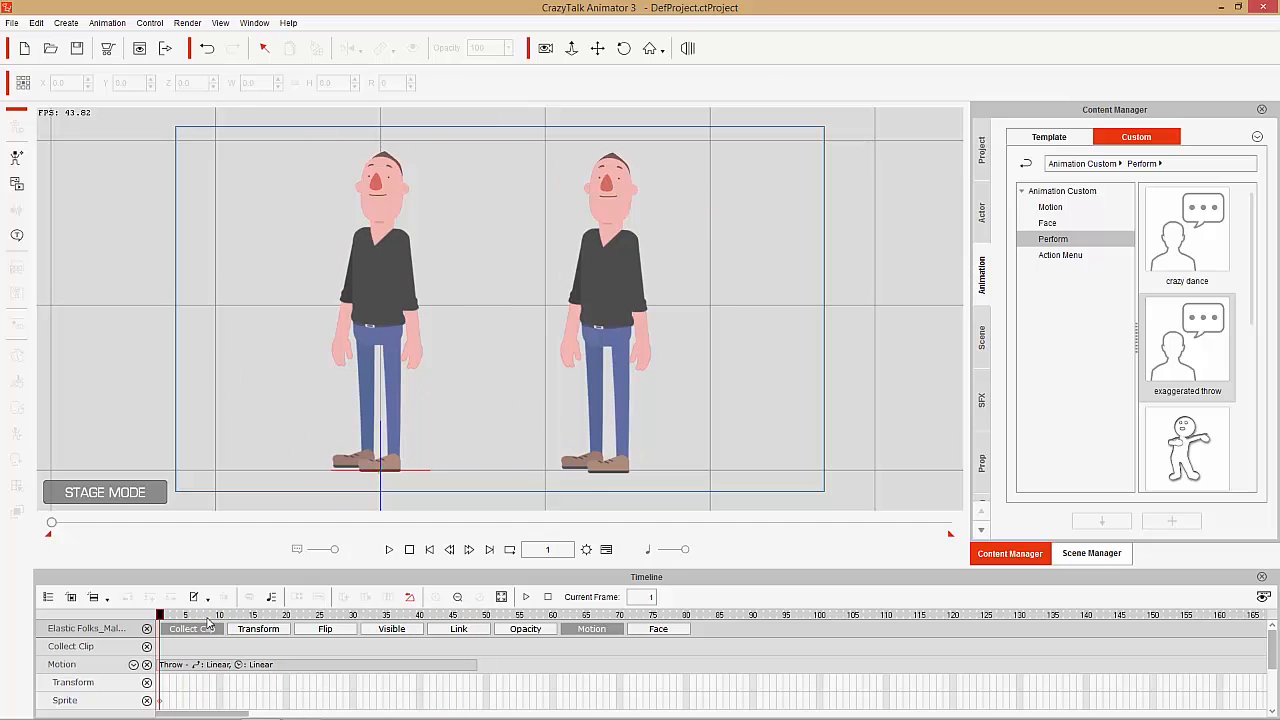